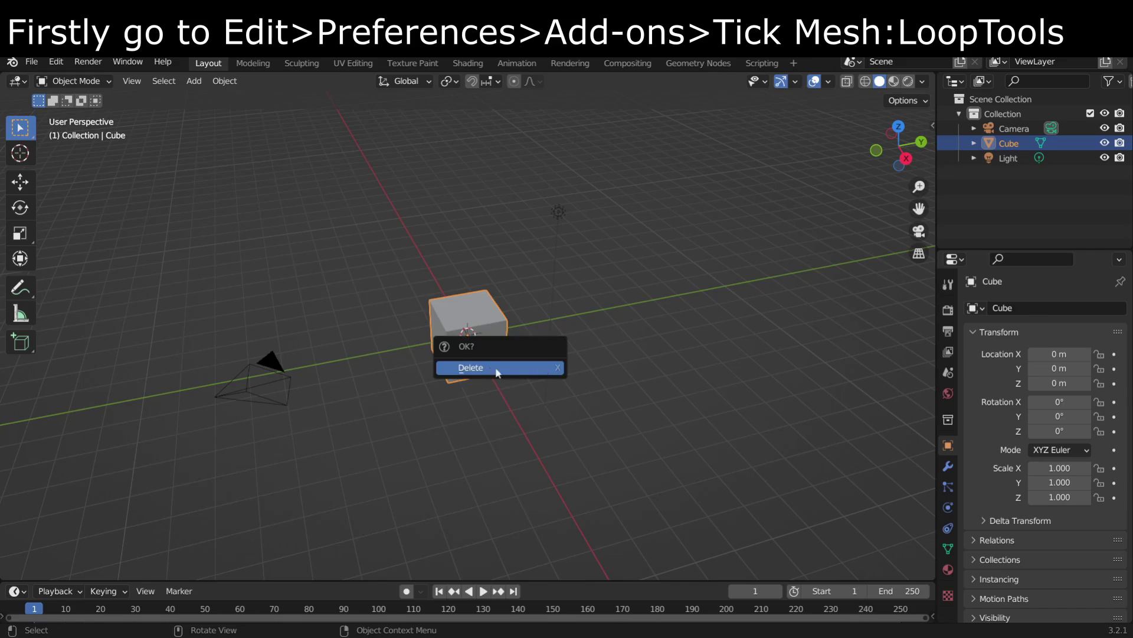
Delete the default cube and add a UV sphere in its place.
click(495, 371)
key(shift+a)
mouse_move(466, 338)
click(559, 382)
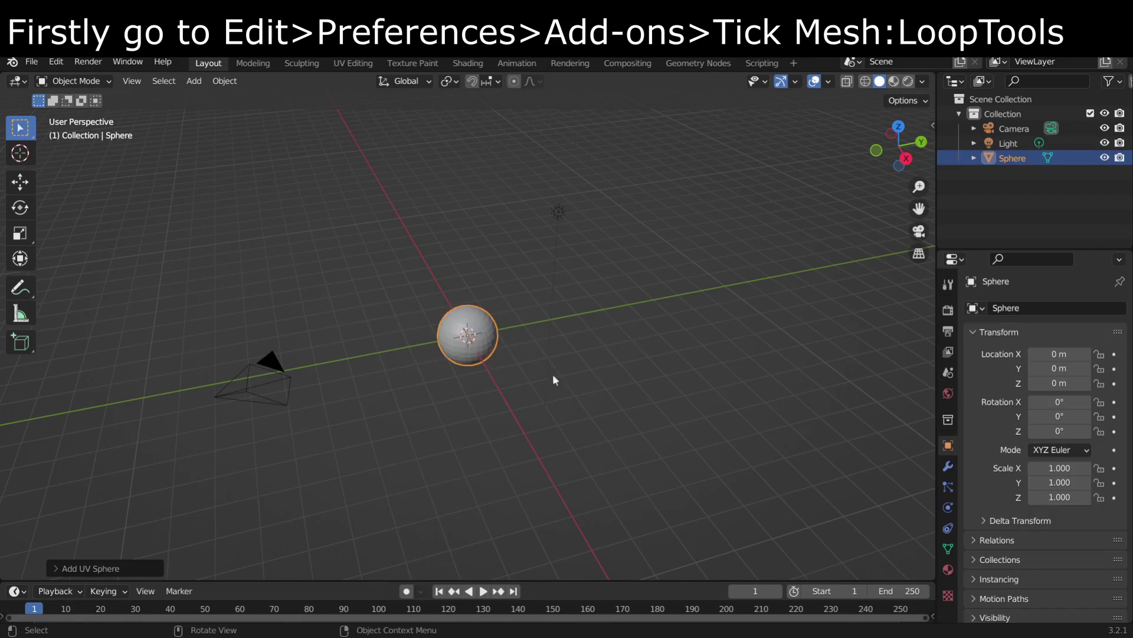
Apply smooth shading to the sphere.
scroll(490, 385, up, 4)
scroll(473, 334, up, 3)
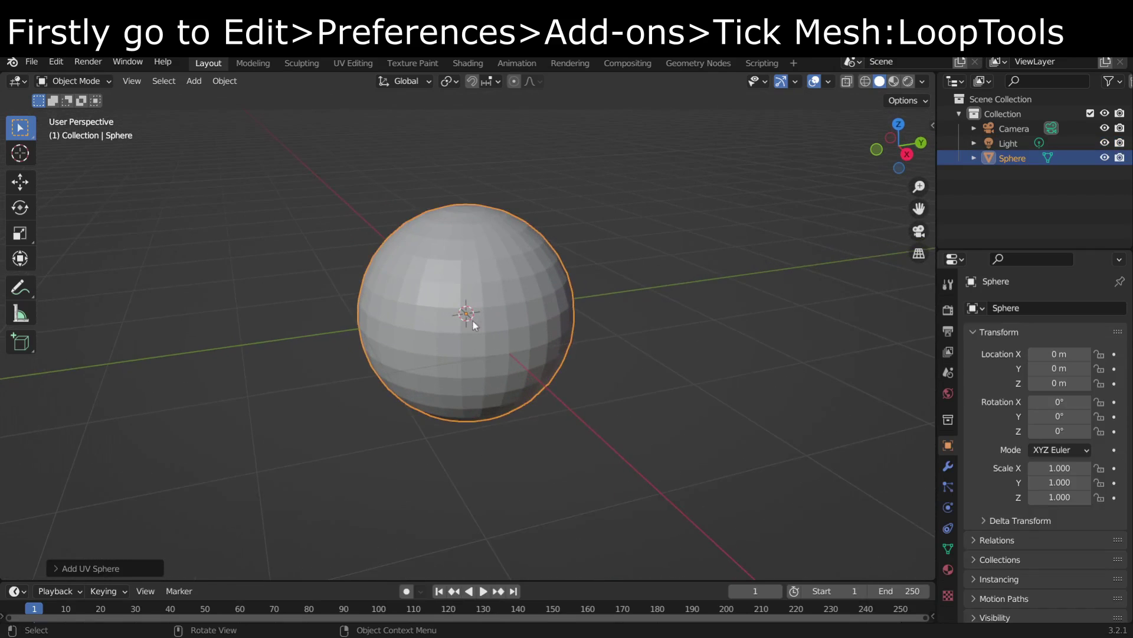
right_click(523, 288)
click(522, 288)
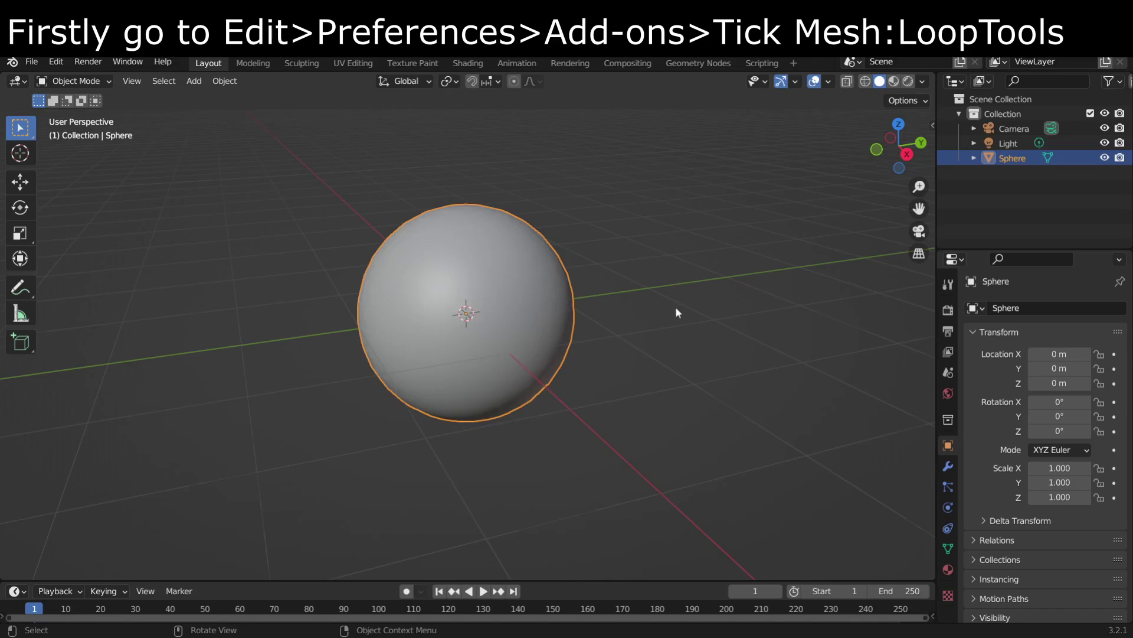
Subdivide the entire sphere mesh once in Edit Mode, and deselect everything in the front view.
mouse_move(675, 309)
middle_down()
mouse_move(569, 307)
mouse_move(673, 317)
mouse_move(635, 336)
mouse_move(636, 326)
mouse_move(586, 318)
middle_up()
scroll(547, 309, up, 1)
scroll(538, 284, up, 2)
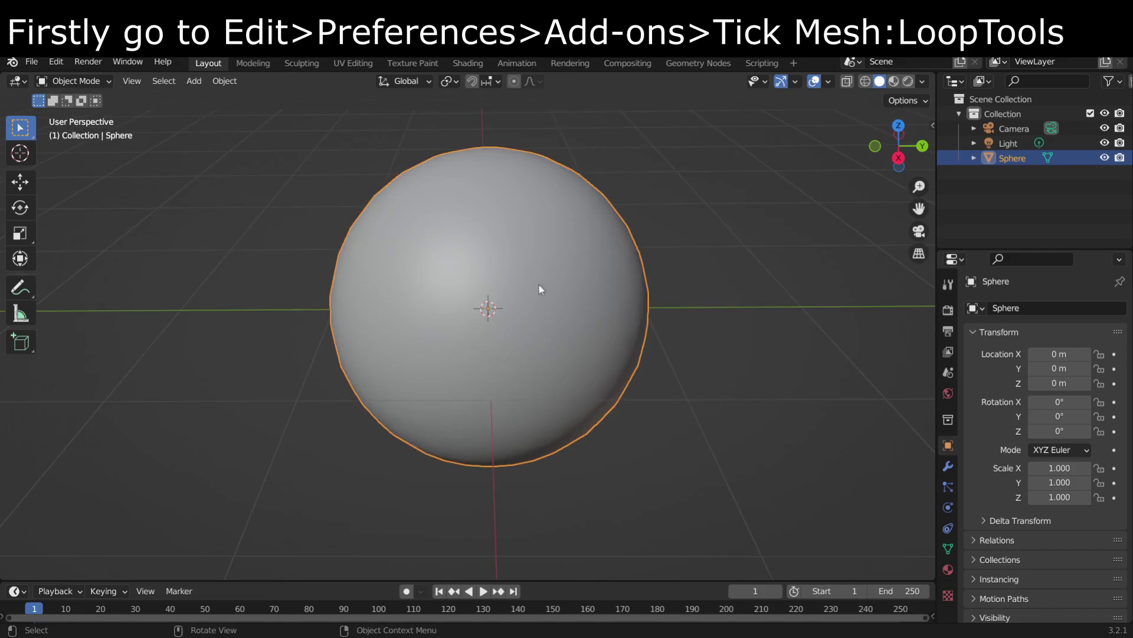
click(662, 301)
click(575, 270)
key(Tab)
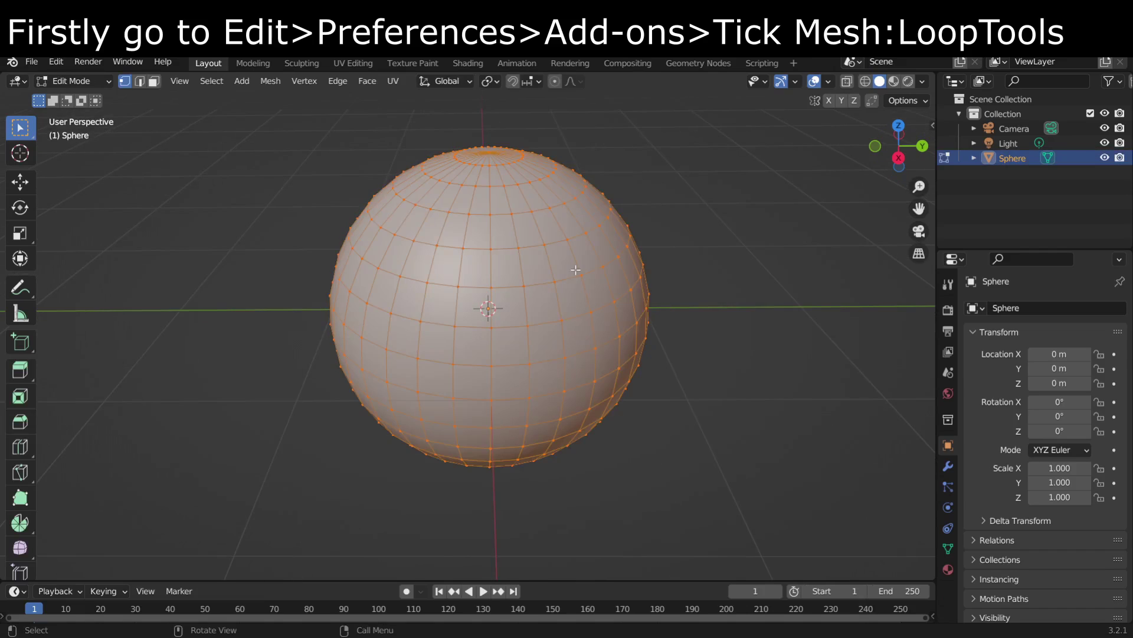
right_click(533, 252)
click(492, 271)
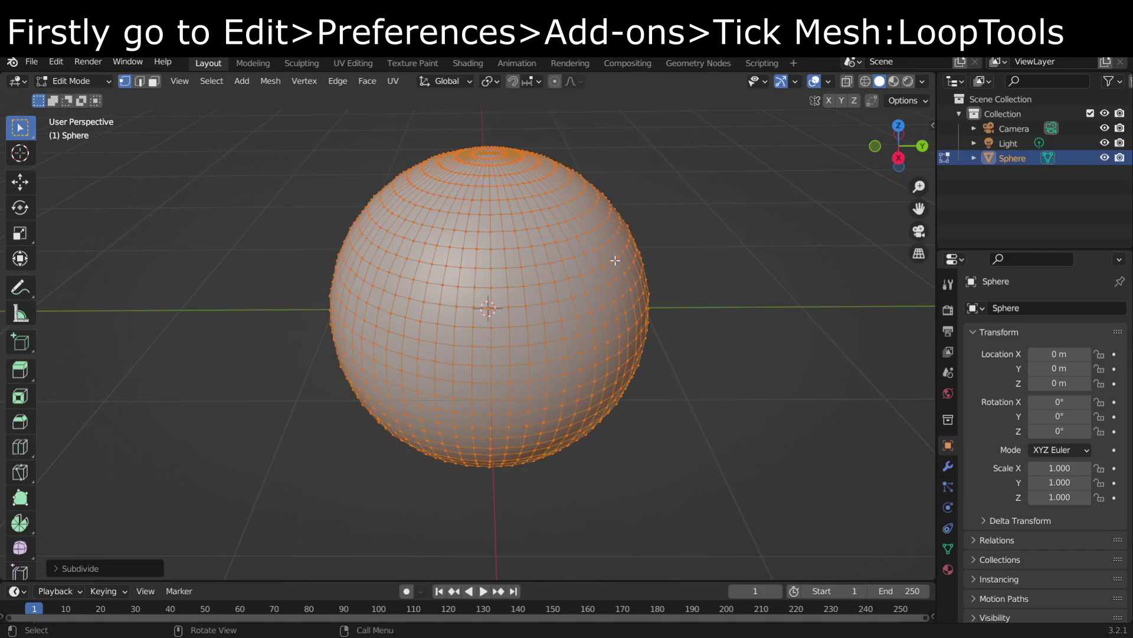
key(KP_1)
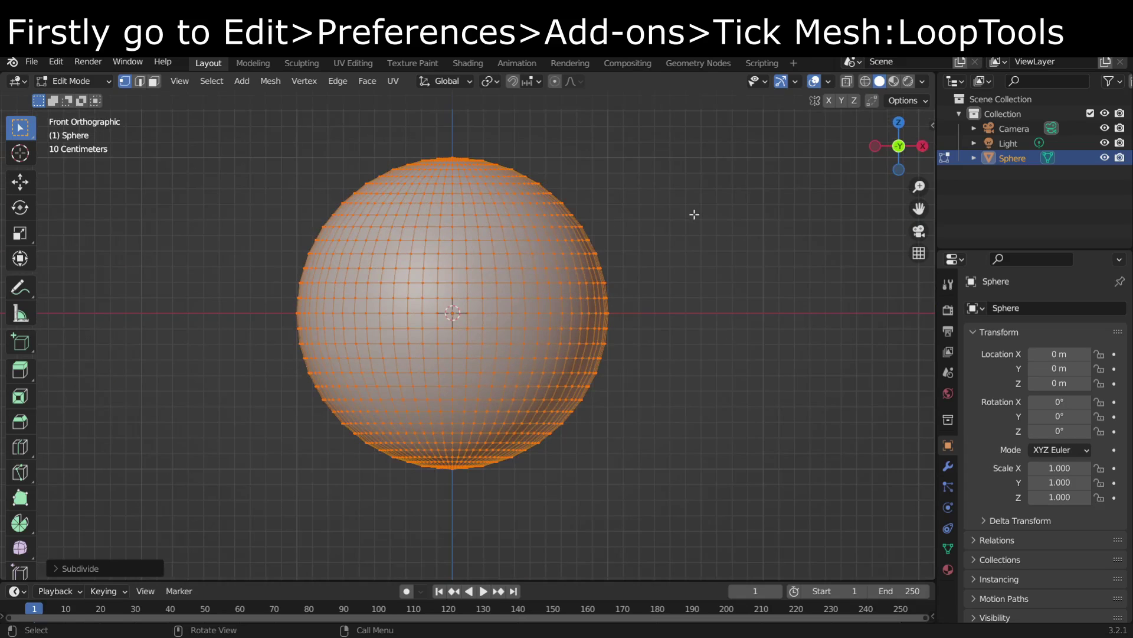
key(alt+a)
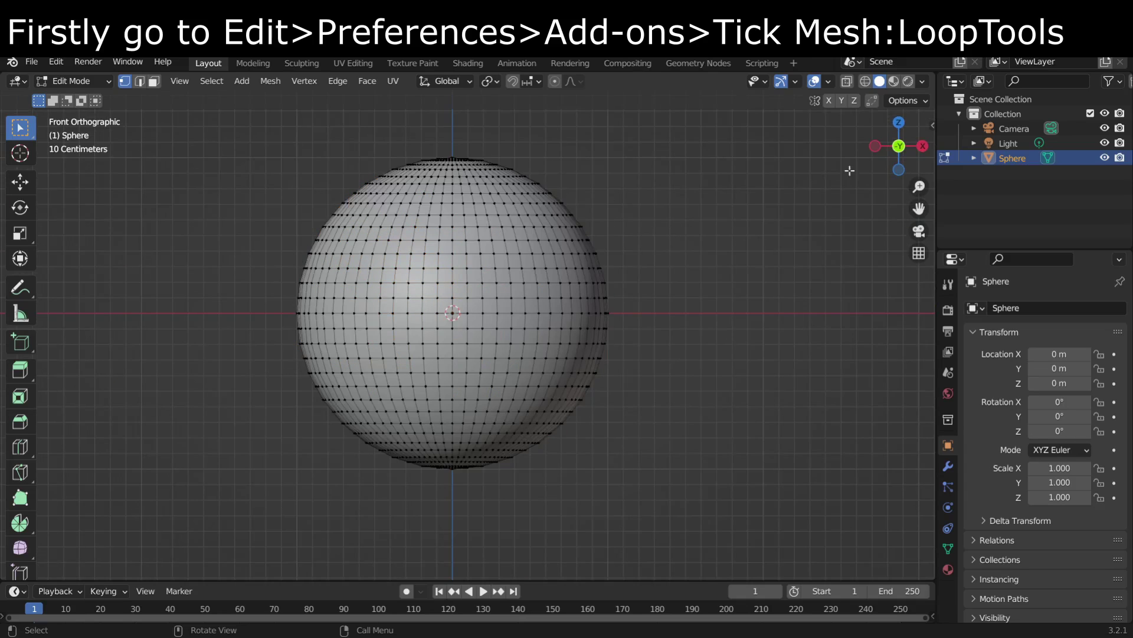
Look up the Mesh: LoopTools add-on in the workspace add-on filter and expand the list of LoopTools commands.
click(933, 124)
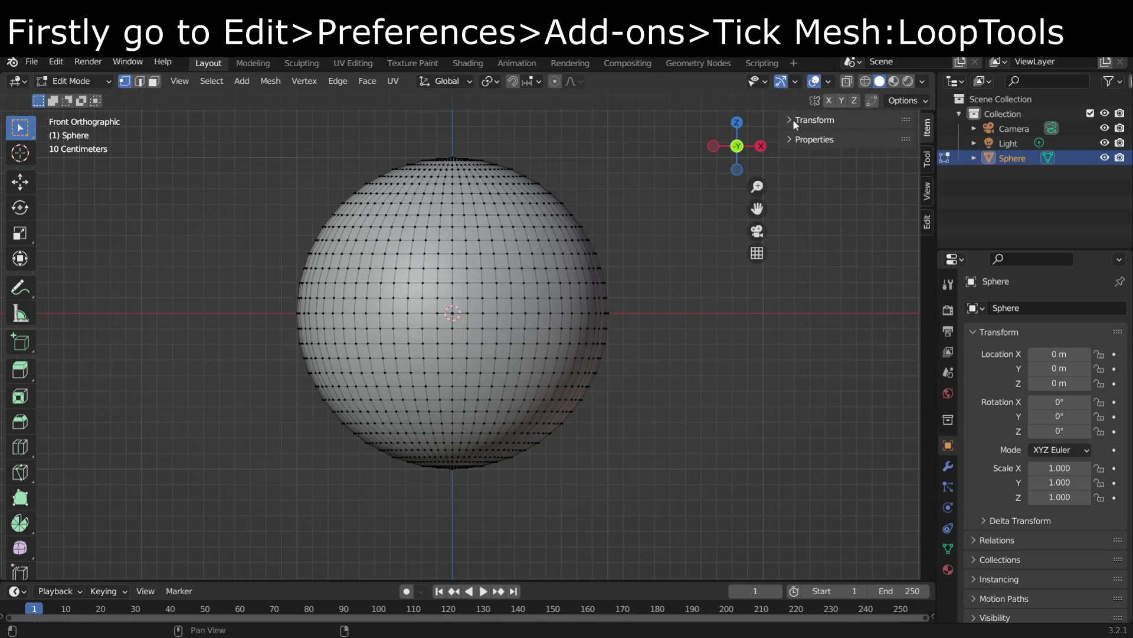
key(ctrl+Tab)
click(791, 186)
click(791, 186)
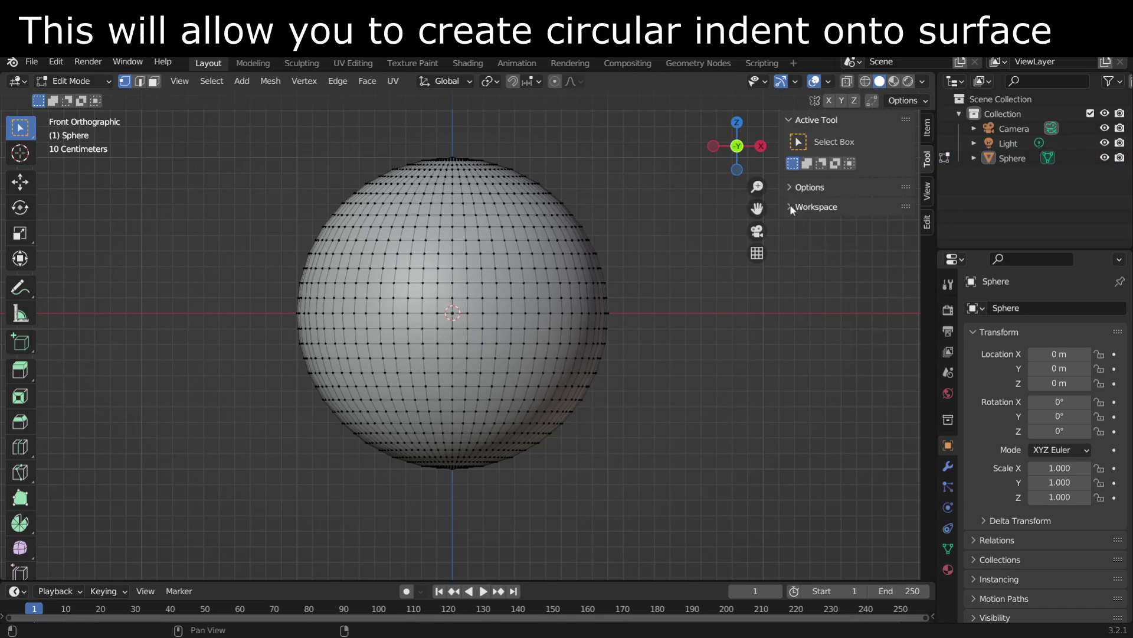
click(791, 207)
click(812, 252)
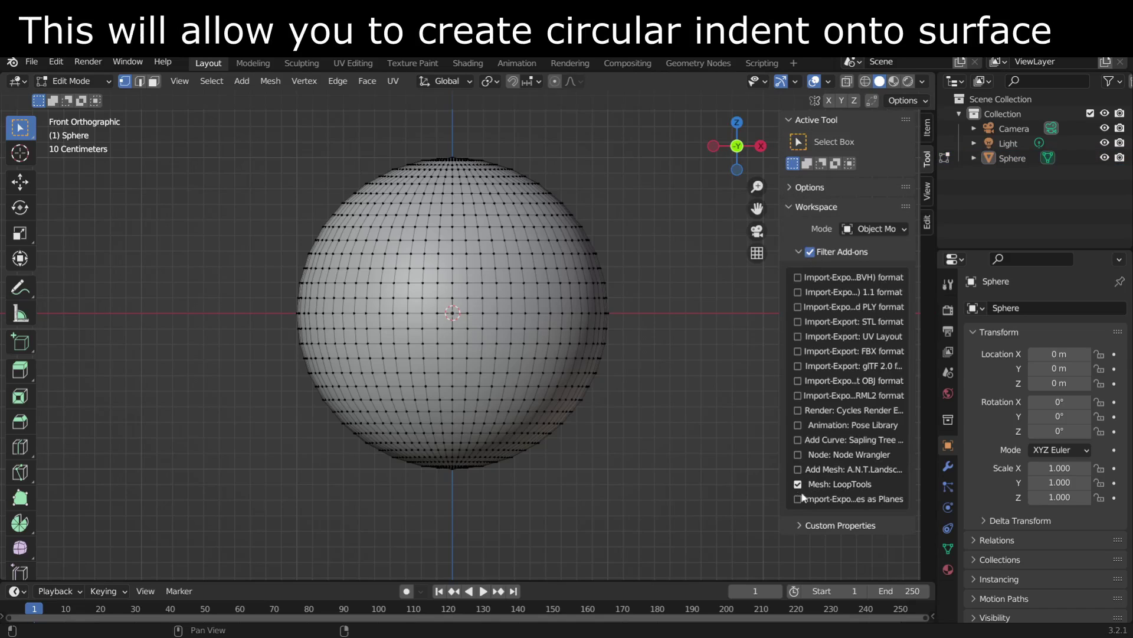
click(790, 205)
click(928, 222)
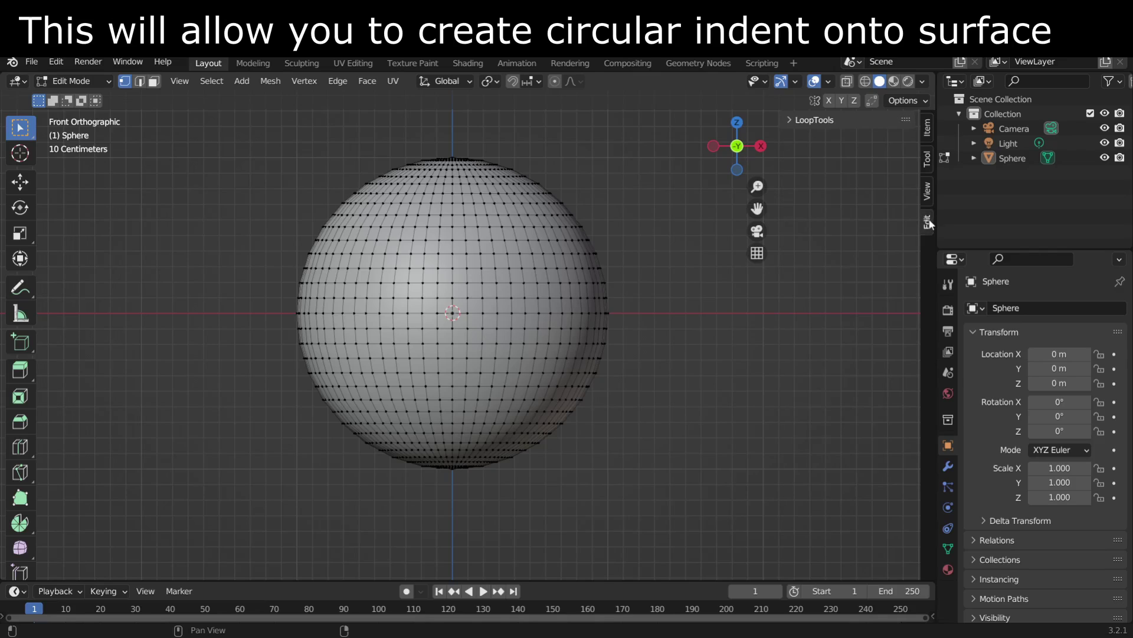
click(791, 121)
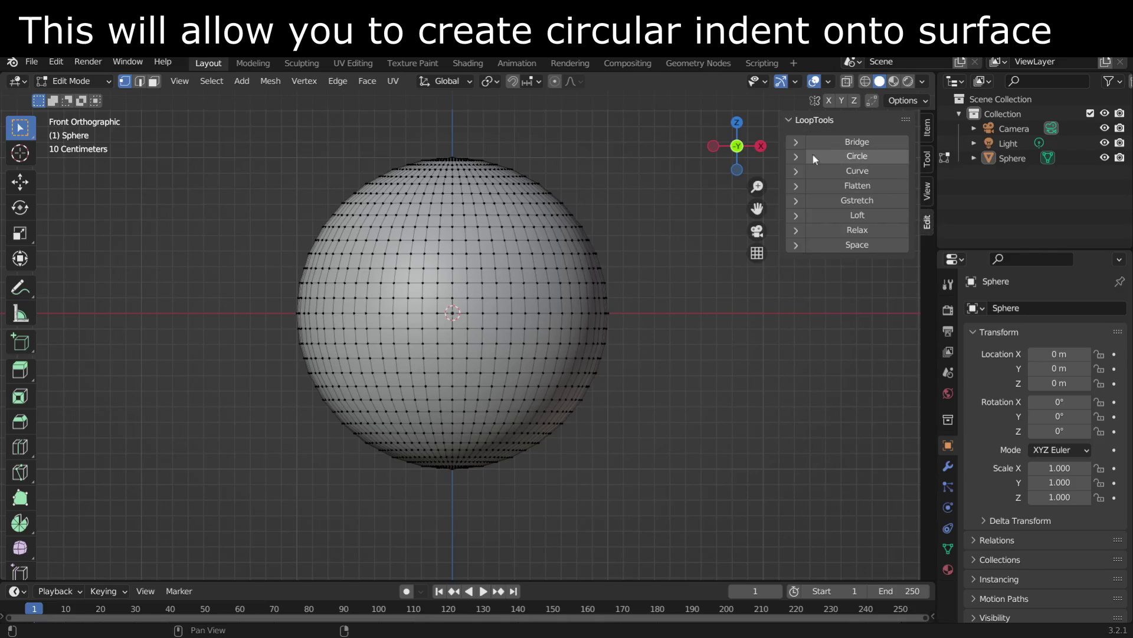
Select a four-face patch on the sphere's lower right in front view and round it with the LoopTools Circle command.
middle_drag(650, 281, 621, 295)
key(KP_1)
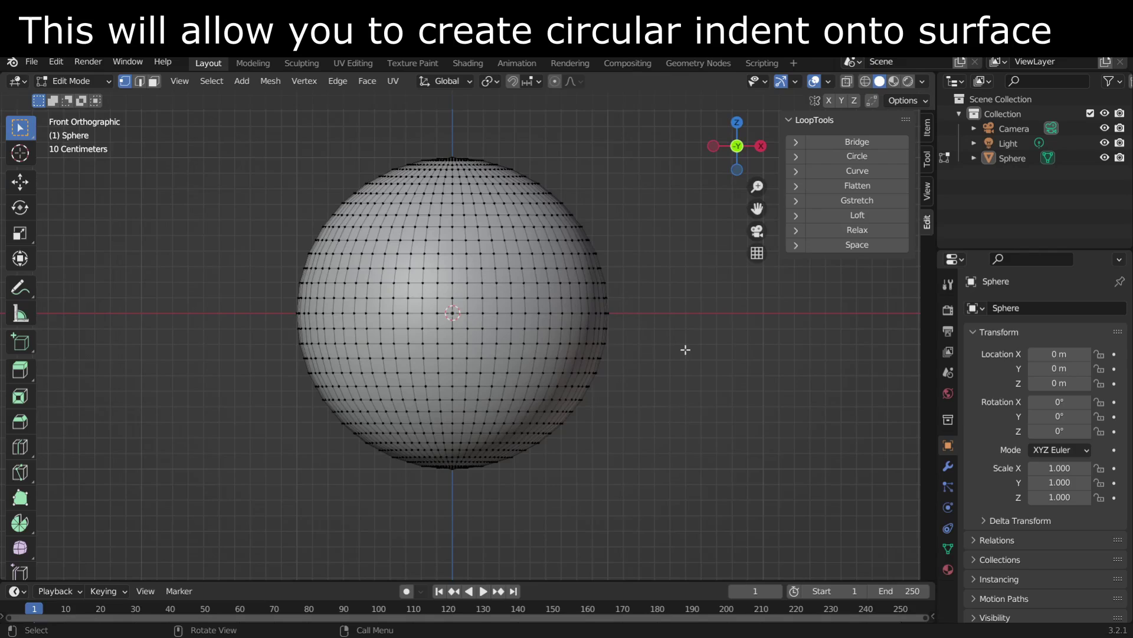
scroll(559, 337, up, 1)
shift+middle_drag(526, 319, 573, 358)
click(154, 82)
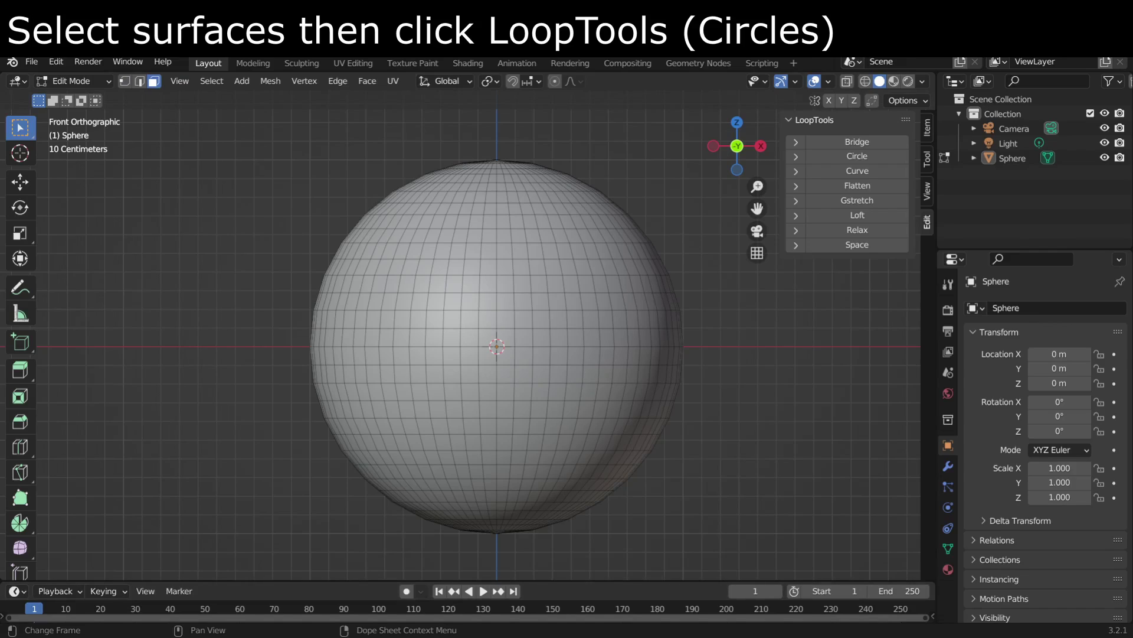
click(615, 415)
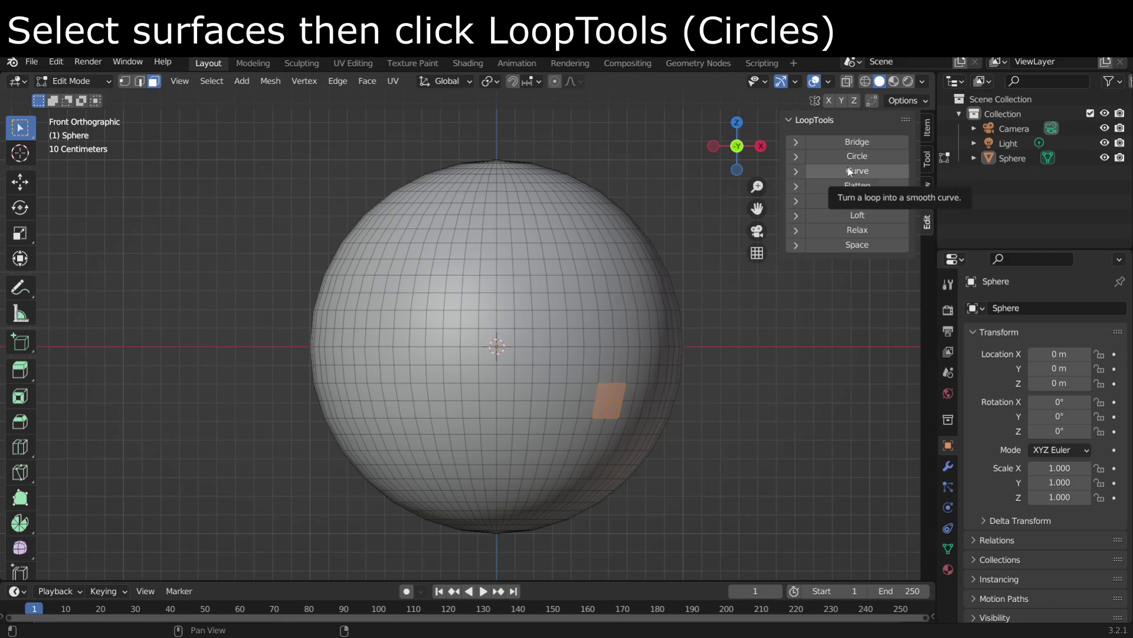
click(864, 161)
Extrude the circular patch about 0.027 m into the sphere and scale it down slightly to form a crater.
scroll(639, 427, up, 3)
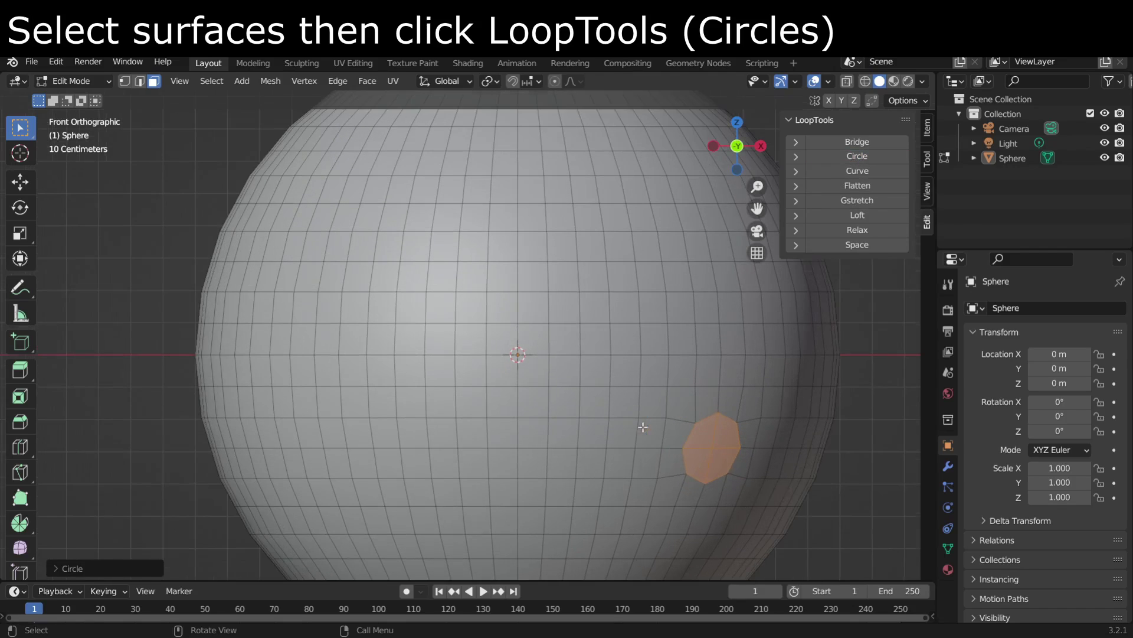
key(e)
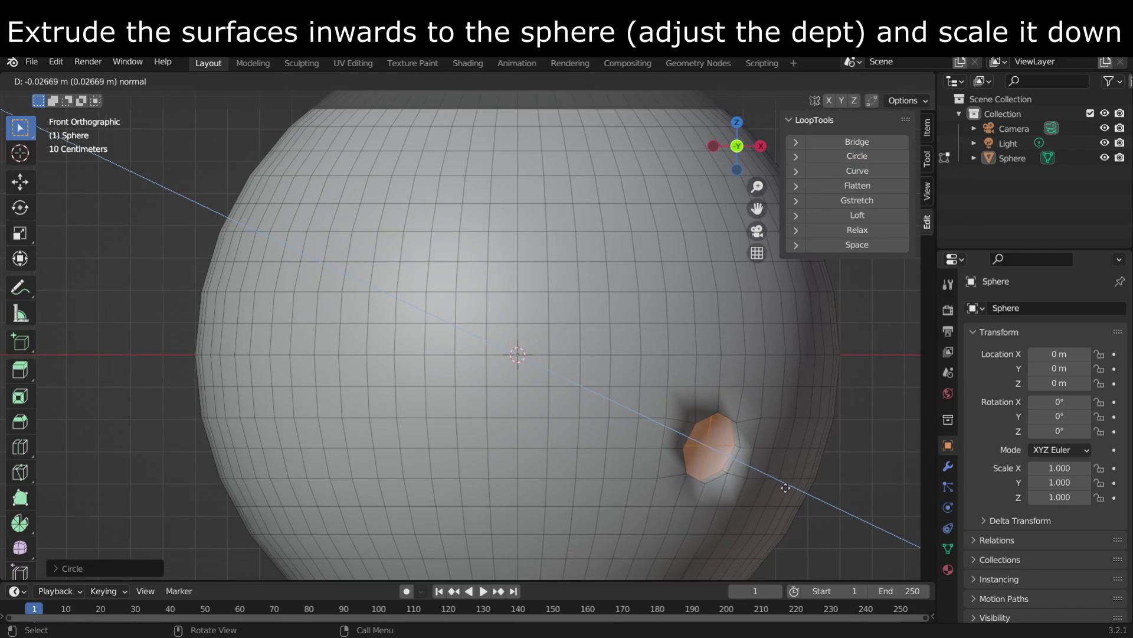
click(787, 489)
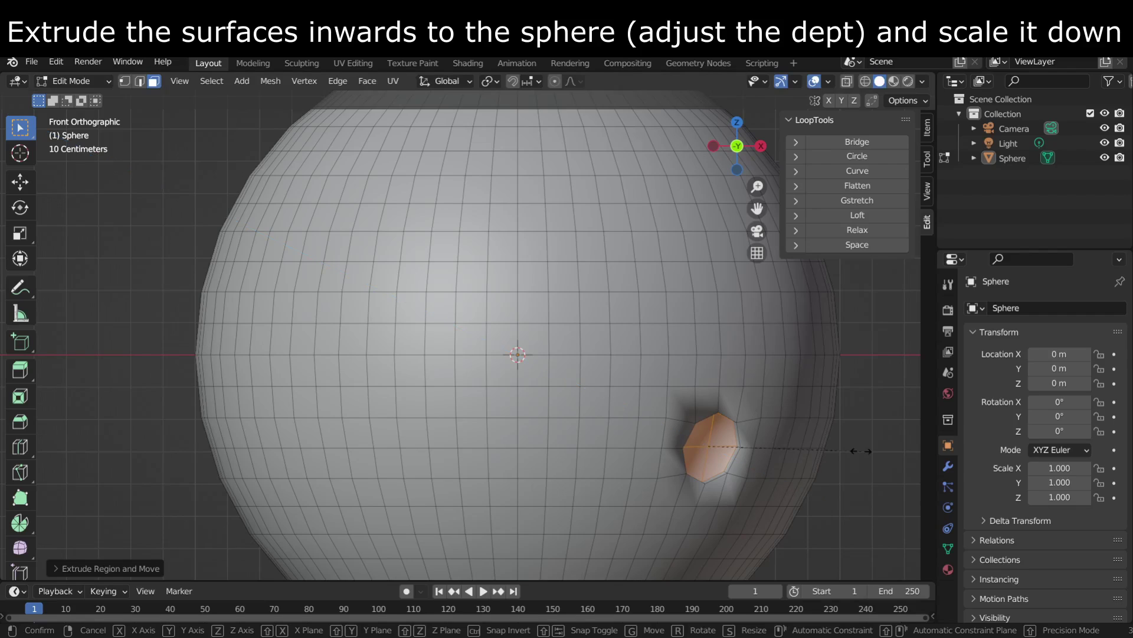
key(s)
click(853, 452)
Make a second crater below the first from a four-face patch rounded with LoopTools Circle, extruded about 0.025 m inward and scaled down.
scroll(801, 524, down, 1)
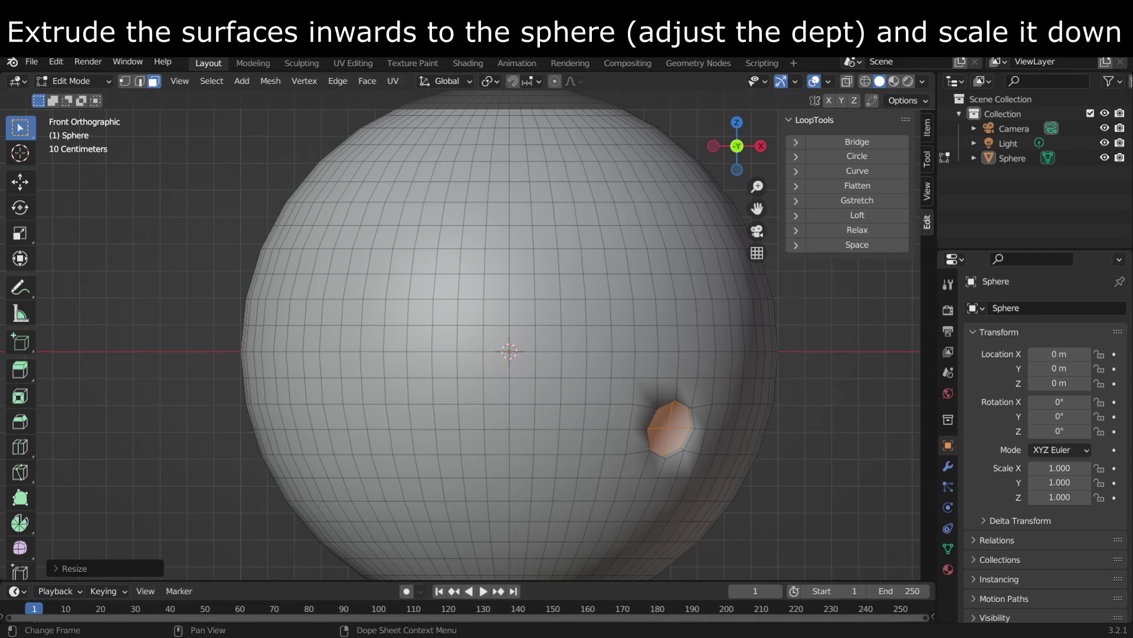
shift+middle_drag(635, 528, 637, 483)
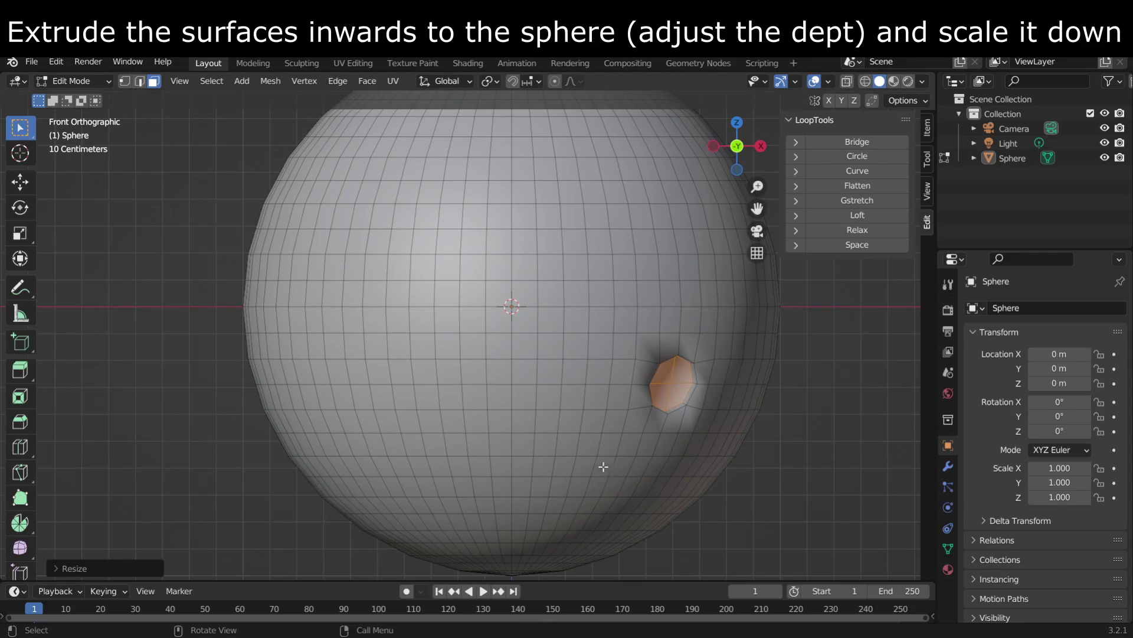
drag(603, 466, 621, 491)
click(856, 157)
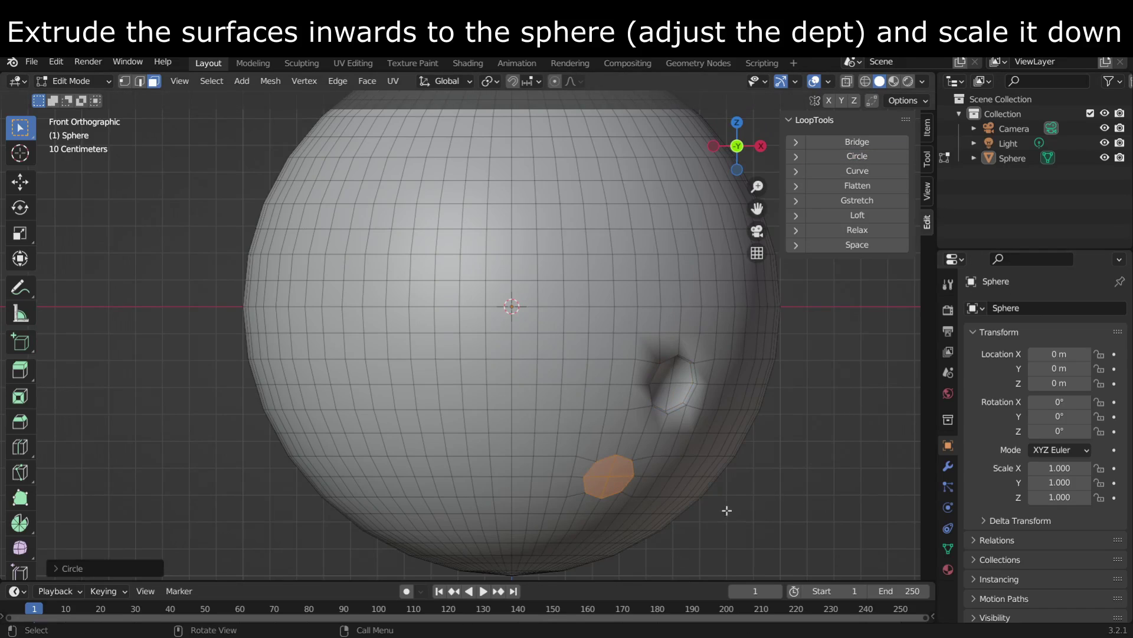
key(e)
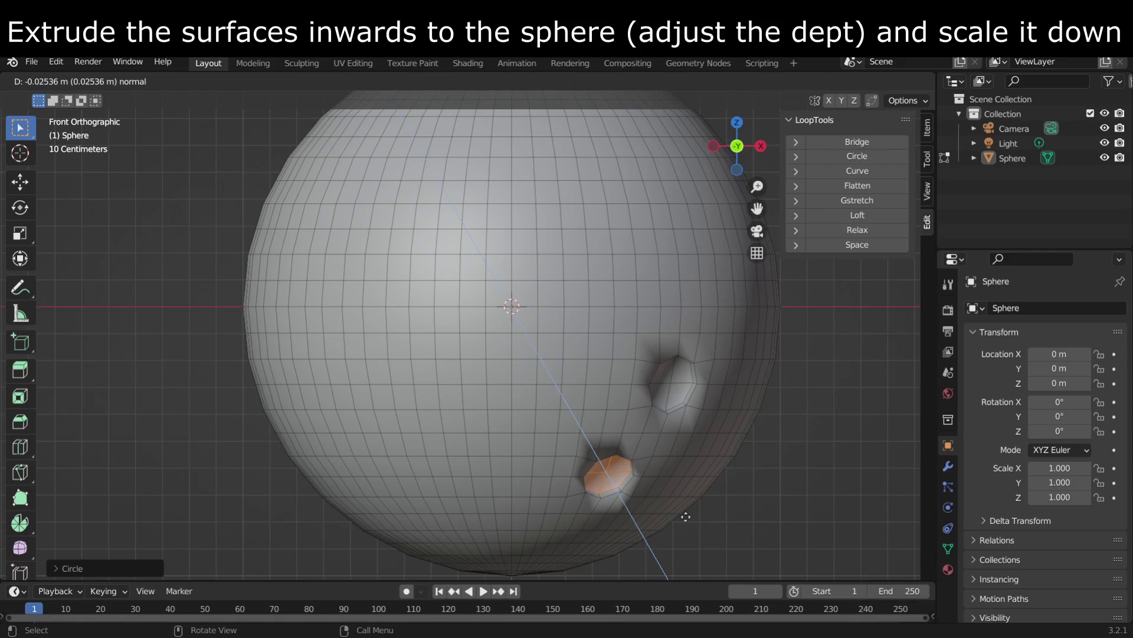
click(686, 517)
key(s)
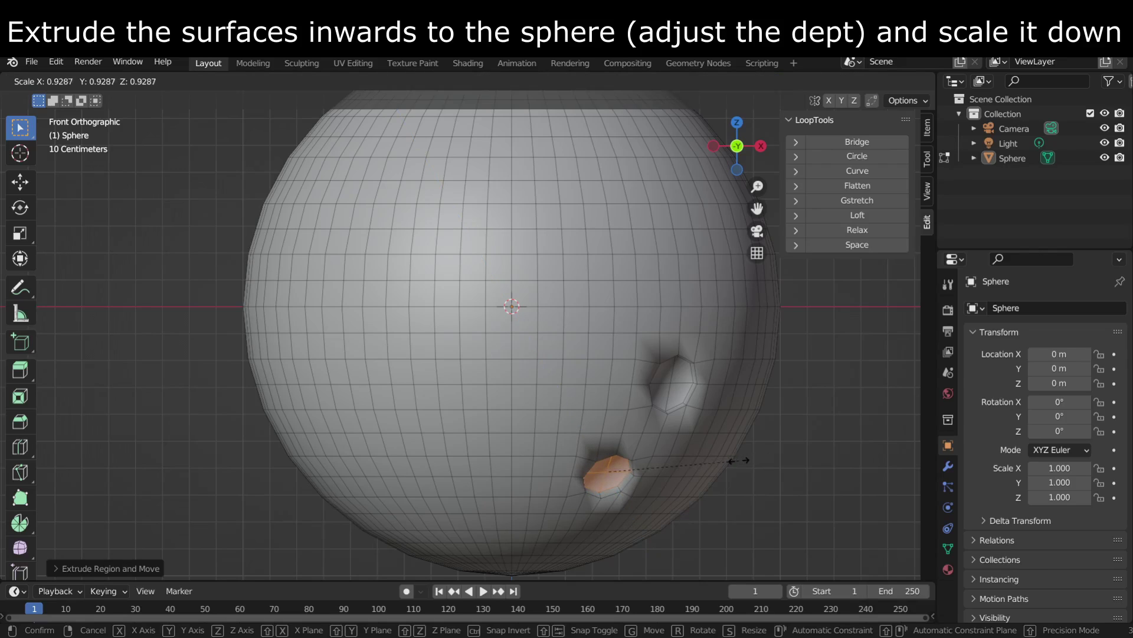
click(845, 460)
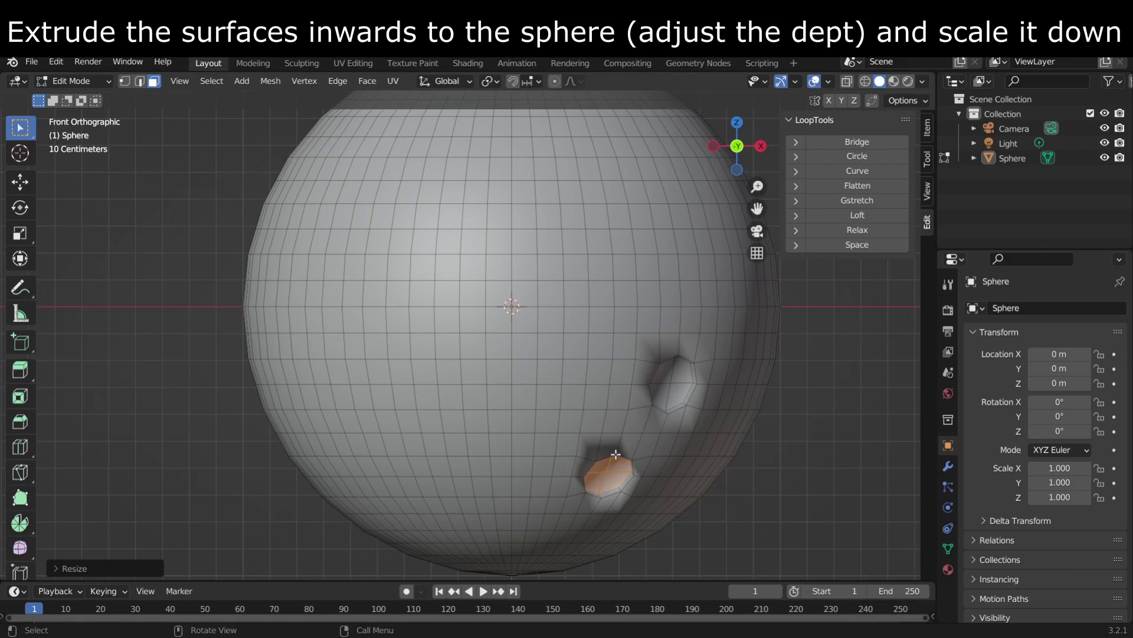
Select a four-face patch just below the sphere's centre, to the left of the two craters.
shift+middle_drag(621, 456, 649, 496)
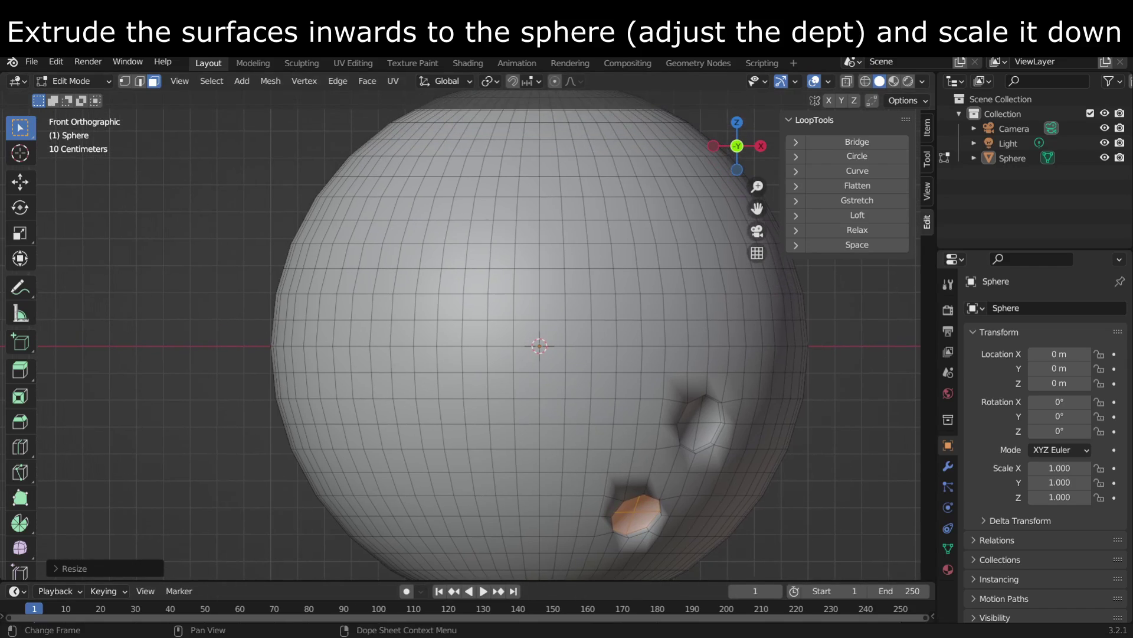
drag(501, 466, 531, 488)
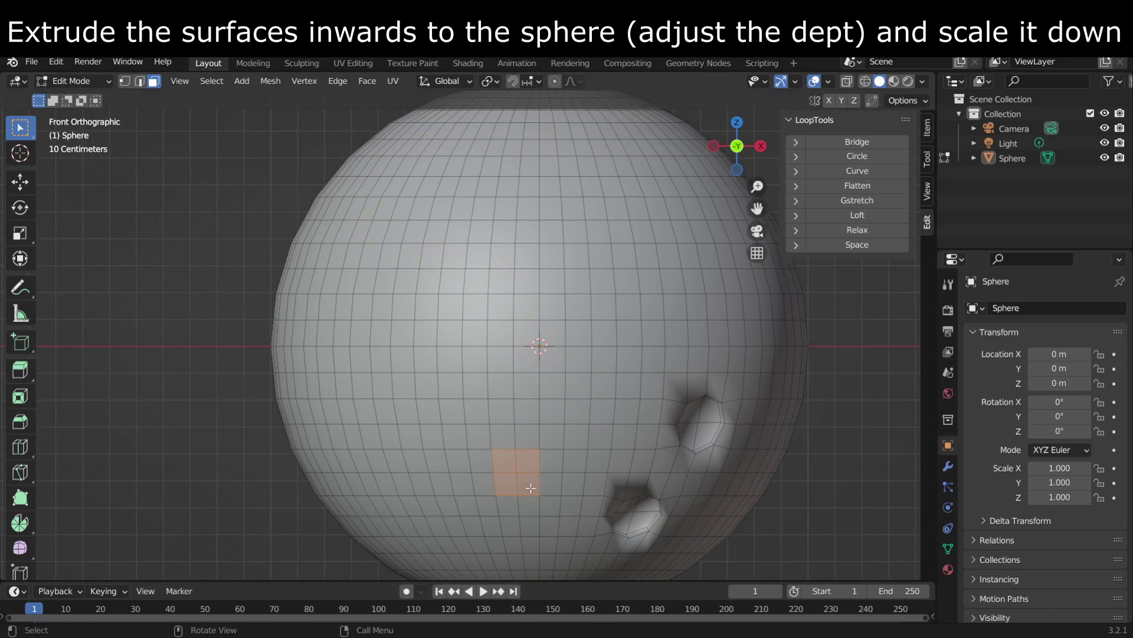
key(e)
click(583, 502)
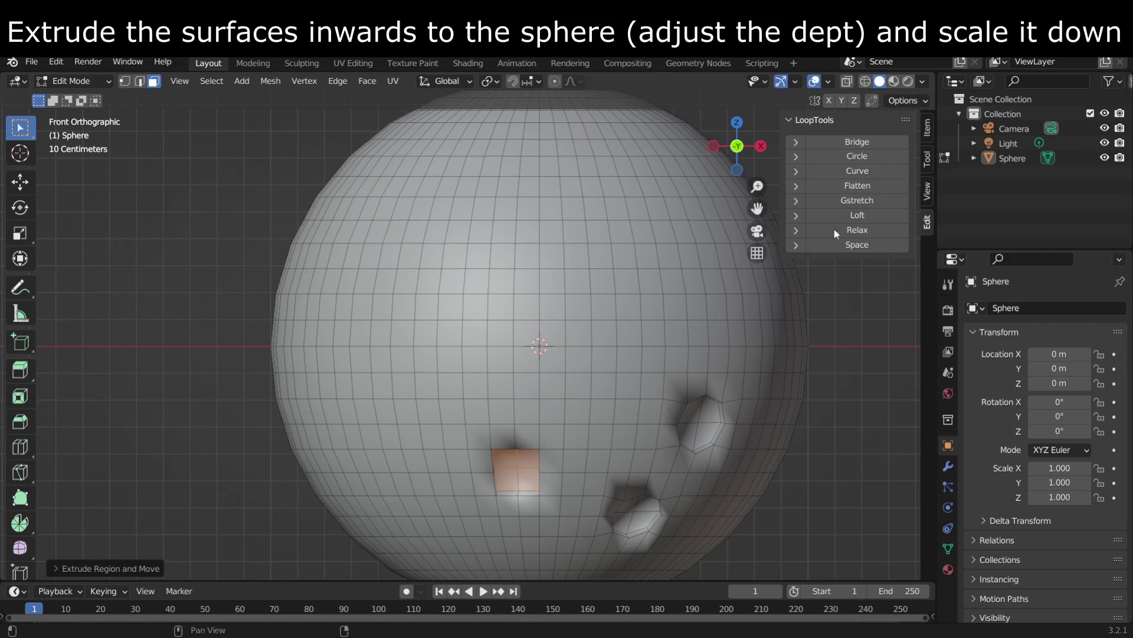
key(ctrl+z)
Turn the selected patch into a third crater by rounding it with LoopTools Circle, resizing it, extruding it inward and scaling it down slightly.
click(856, 156)
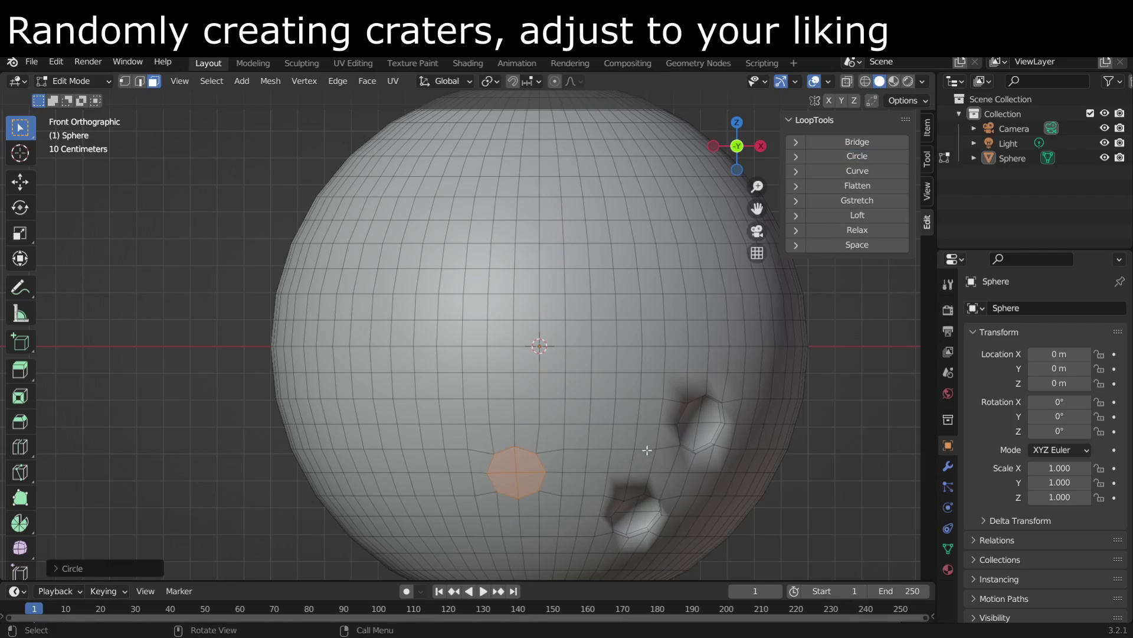
key(s)
click(637, 450)
key(e)
click(639, 447)
key(s)
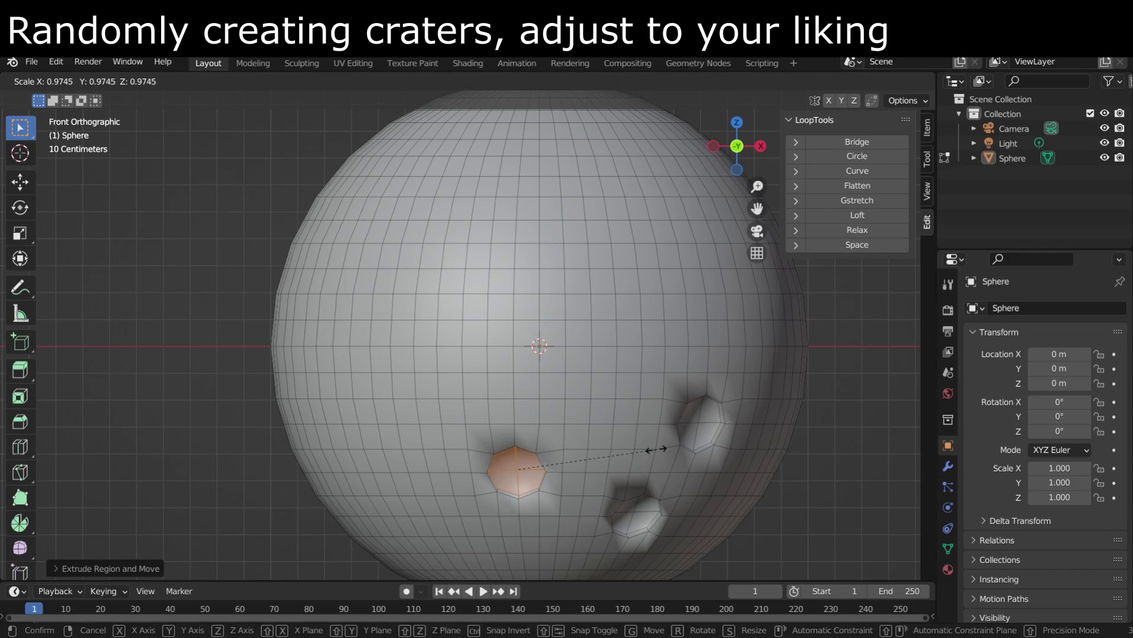
click(643, 453)
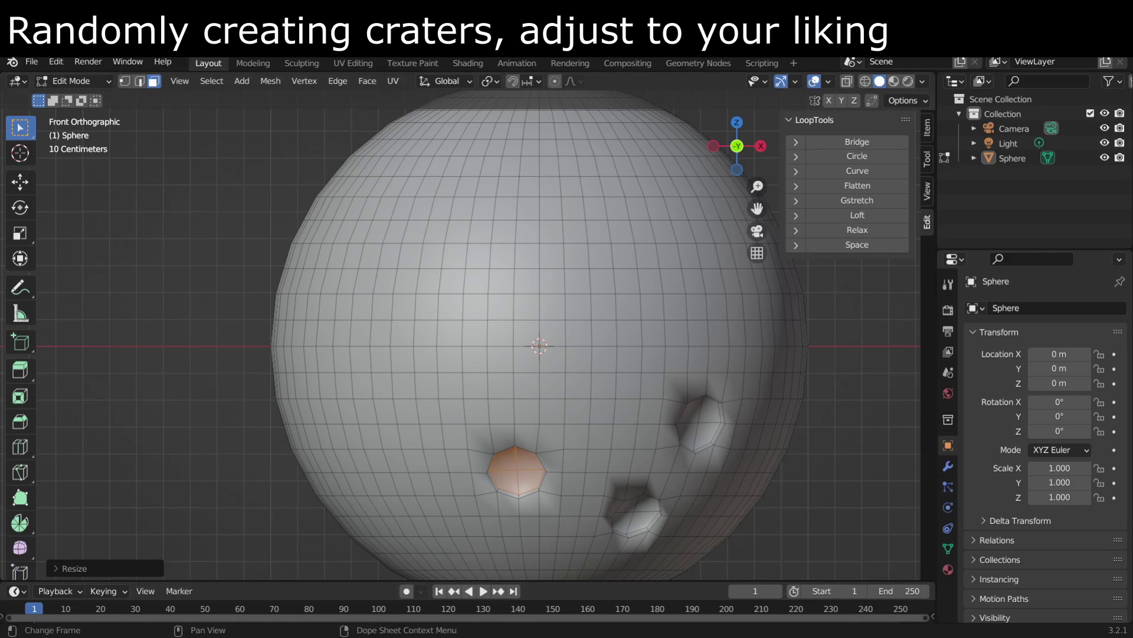
Form a larger crater near the sphere's left edge from a patch rounded with LoopTools Circle, extruded about 0.025 m inward and scaled down.
drag(284, 294, 335, 371)
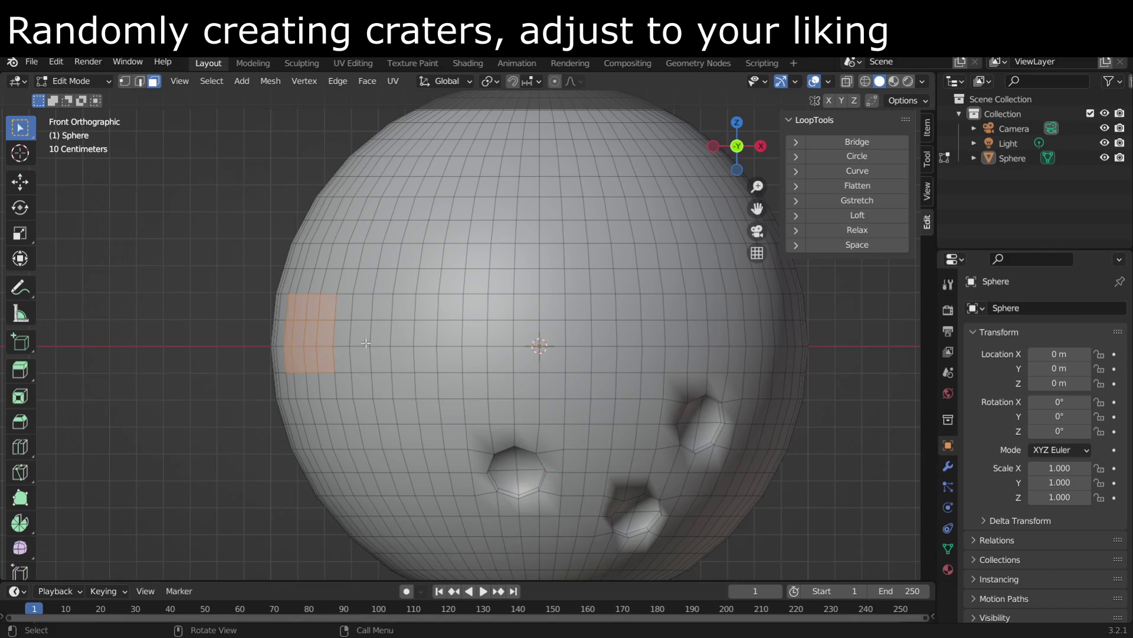
click(882, 156)
key(e)
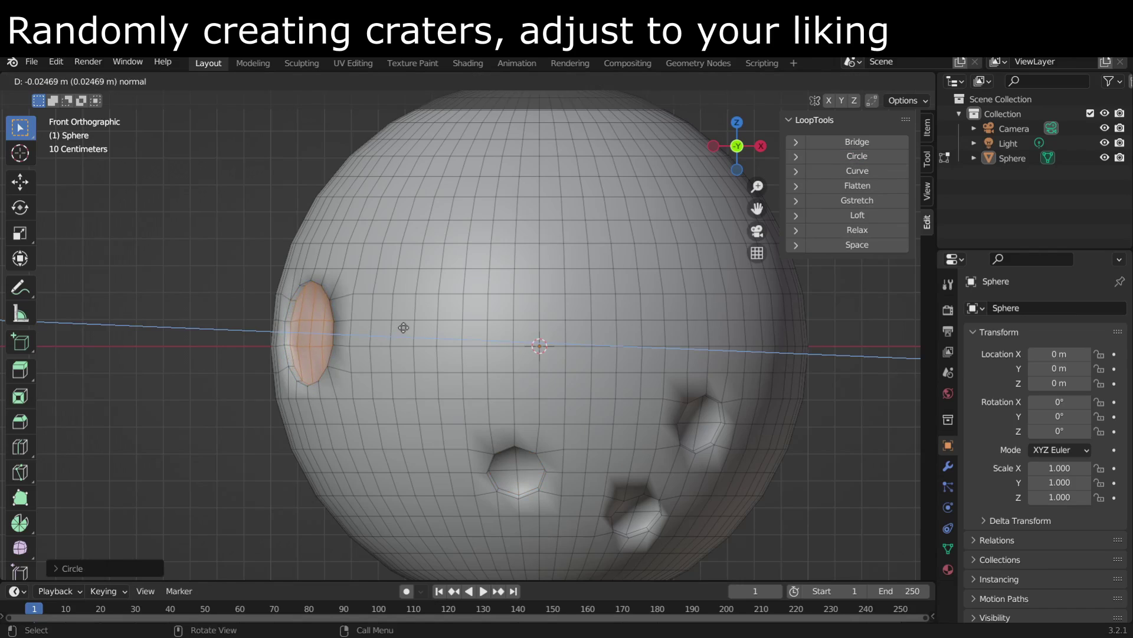
click(405, 325)
key(s)
click(441, 296)
Form a crater on the sphere's upper left from a face patch rounded with LoopTools Circle, extruded inward and scaled down.
shift+middle_drag(440, 296, 417, 336)
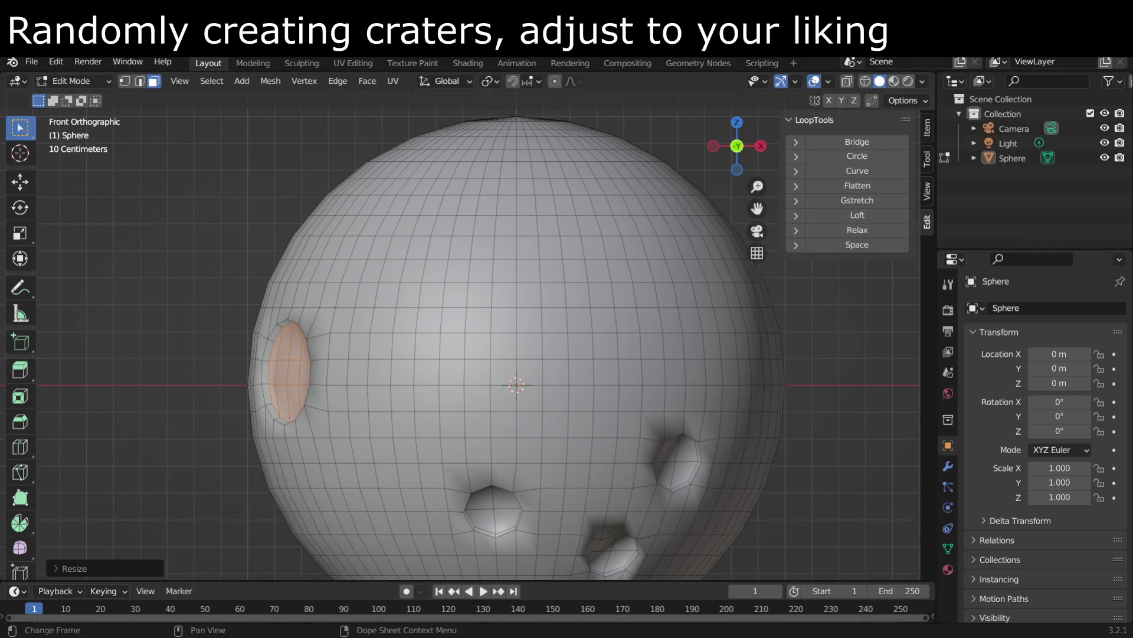
drag(382, 174, 395, 199)
middle_drag(395, 200, 432, 257)
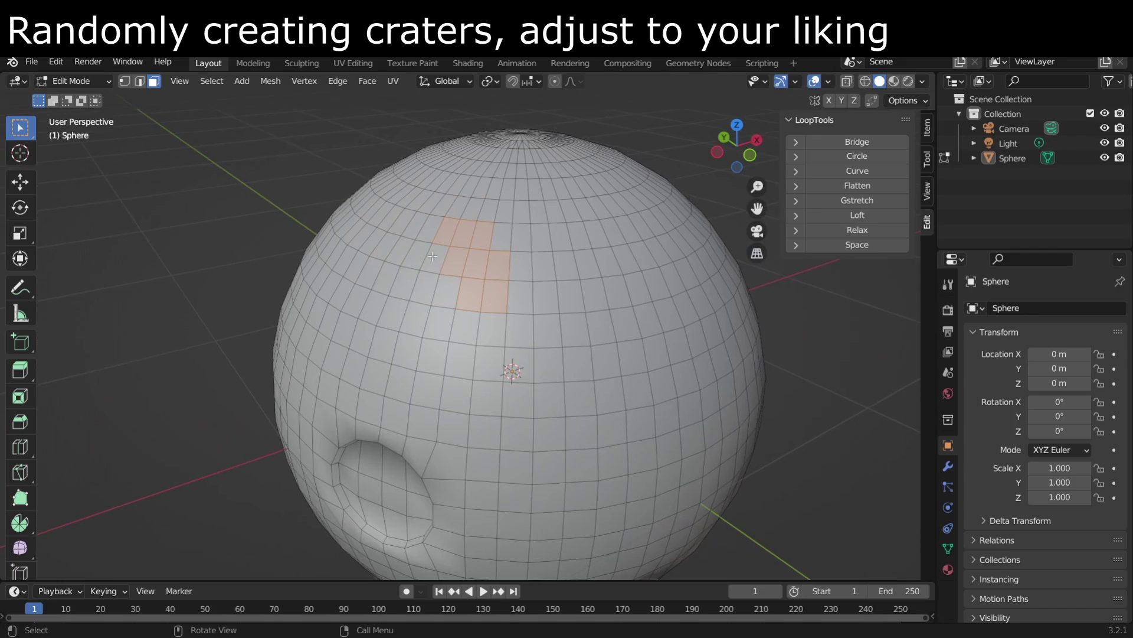
click(856, 172)
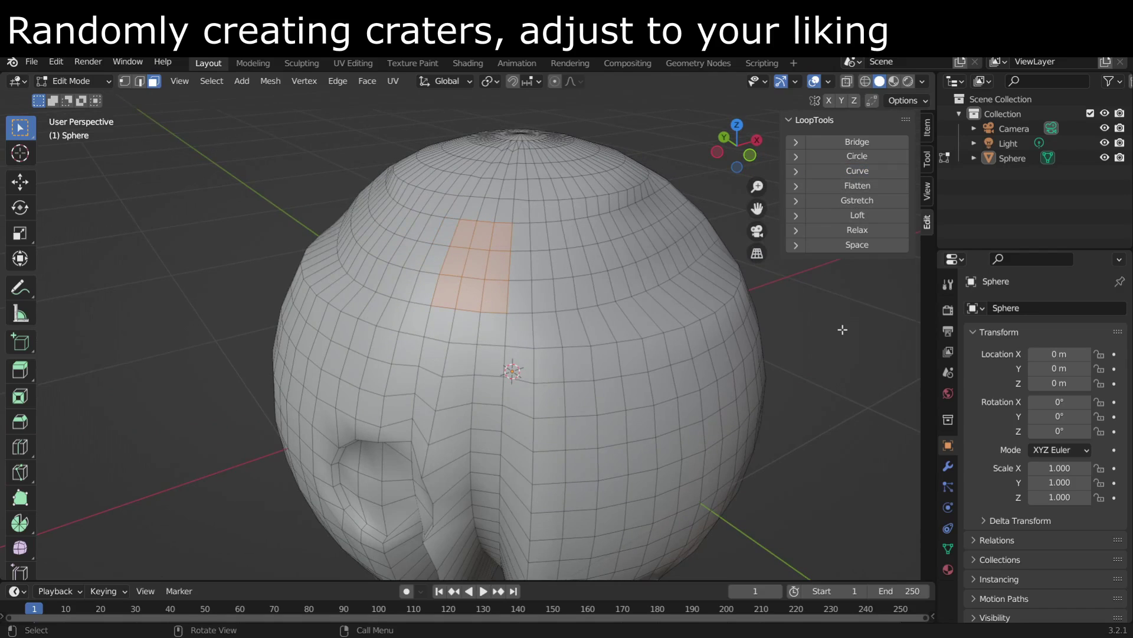
key(ctrl+z)
click(857, 156)
key(e)
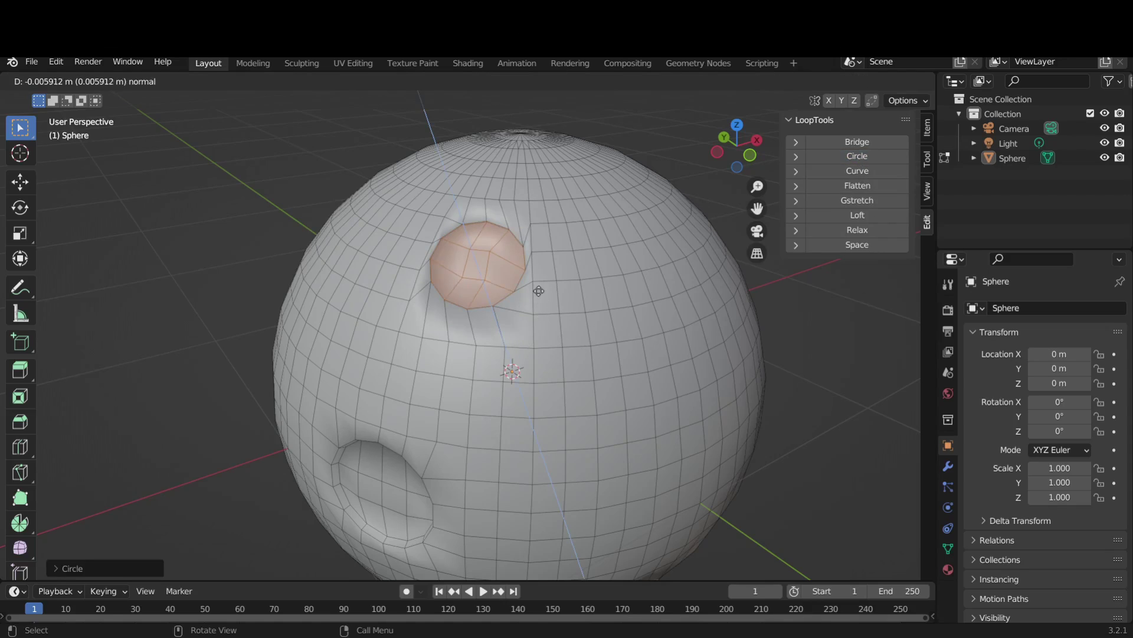
click(541, 293)
key(s)
click(542, 289)
key(KP_1)
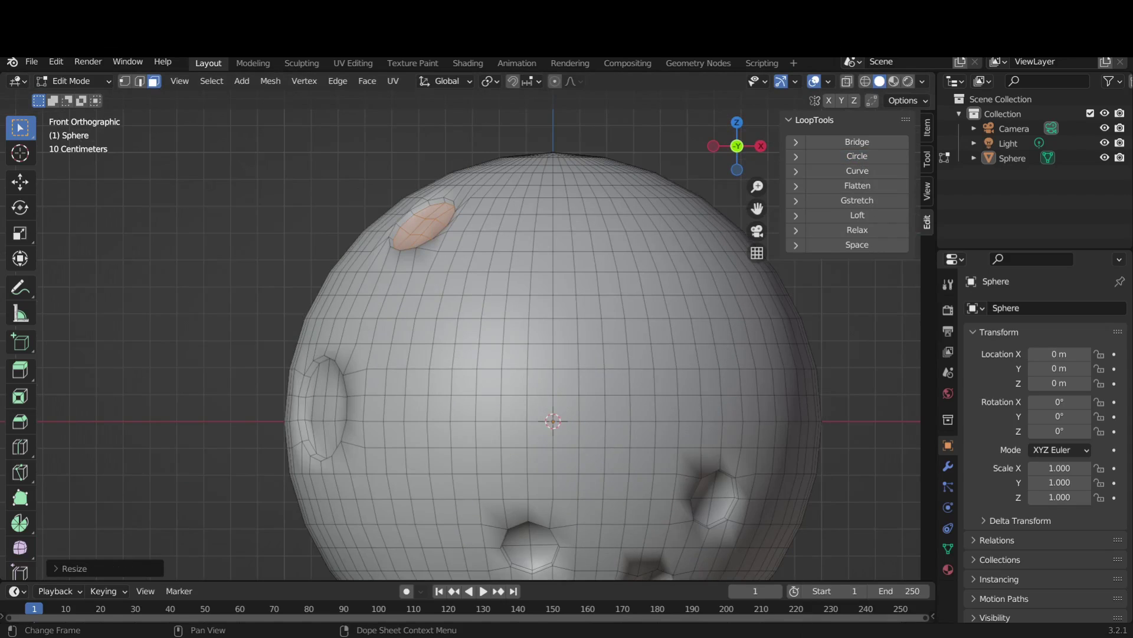
Add a smaller crater just right of the upper-left one by rounding a patch with LoopTools Circle, extruding it inward and scaling it down.
drag(490, 219, 511, 242)
click(869, 158)
key(e)
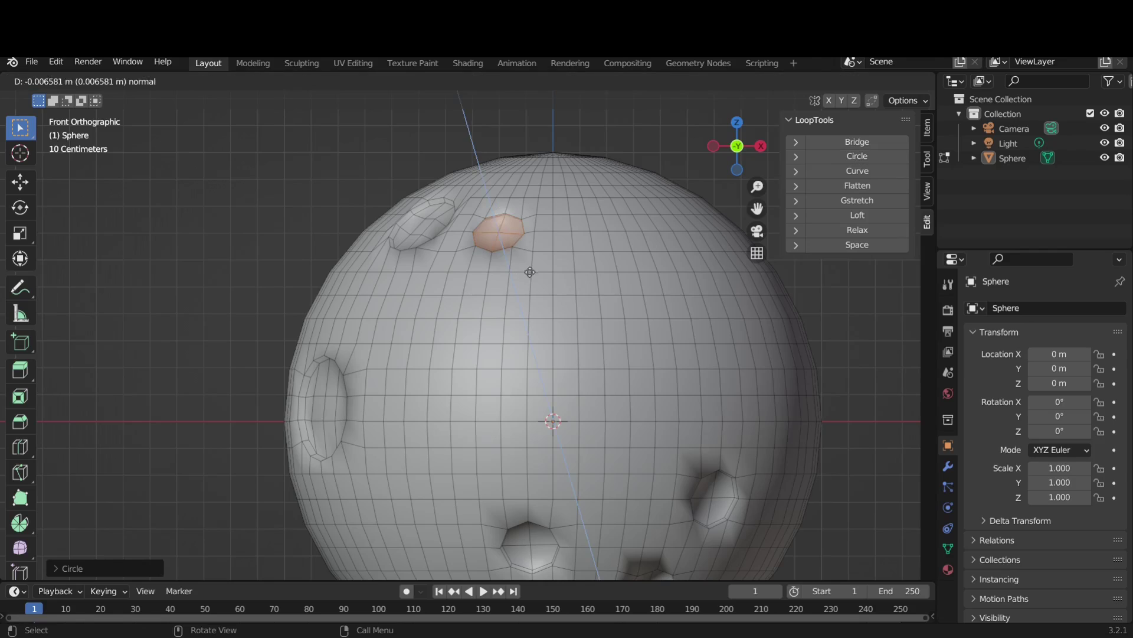
click(530, 271)
key(s)
click(577, 243)
Form a crater near the sphere's upper-right edge from a patch rounded with LoopTools Circle, extruded inward and scaled down.
shift+middle_drag(667, 193, 552, 151)
drag(551, 151, 605, 187)
middle_drag(605, 187, 536, 218)
drag(495, 206, 541, 282)
click(872, 158)
middle_drag(549, 341, 608, 321)
key(e)
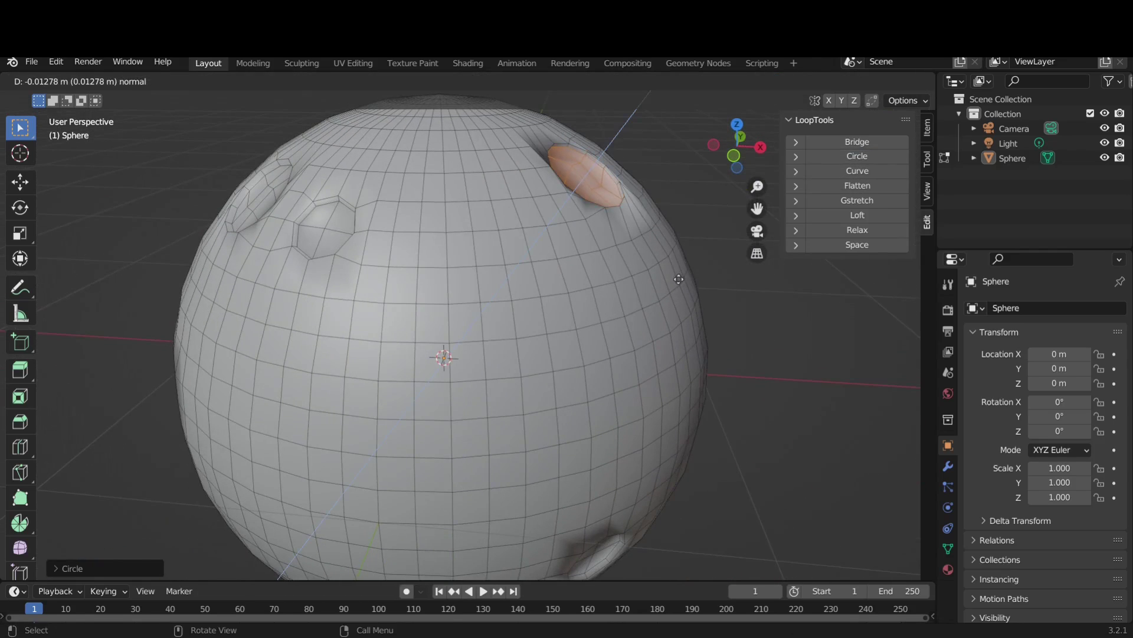
click(728, 277)
key(s)
click(723, 274)
key(KP_1)
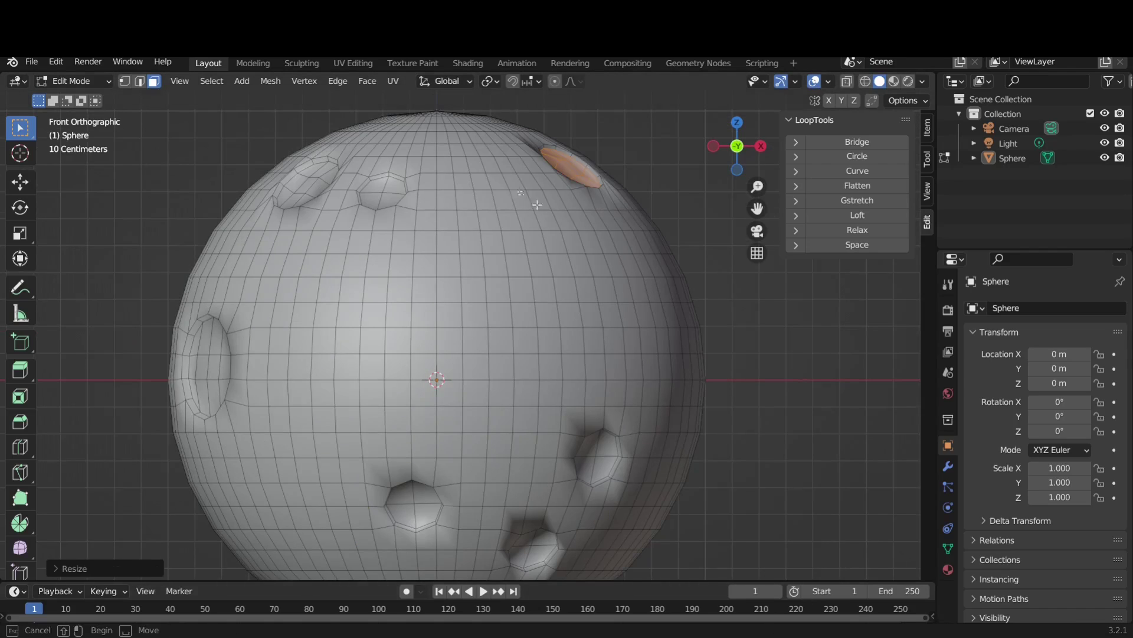
Make another crater just below the upper-right one from a patch rounded with LoopTools Circle, extruded inward and scaled down.
click(556, 224)
click(856, 155)
key(e)
click(673, 260)
key(s)
click(693, 245)
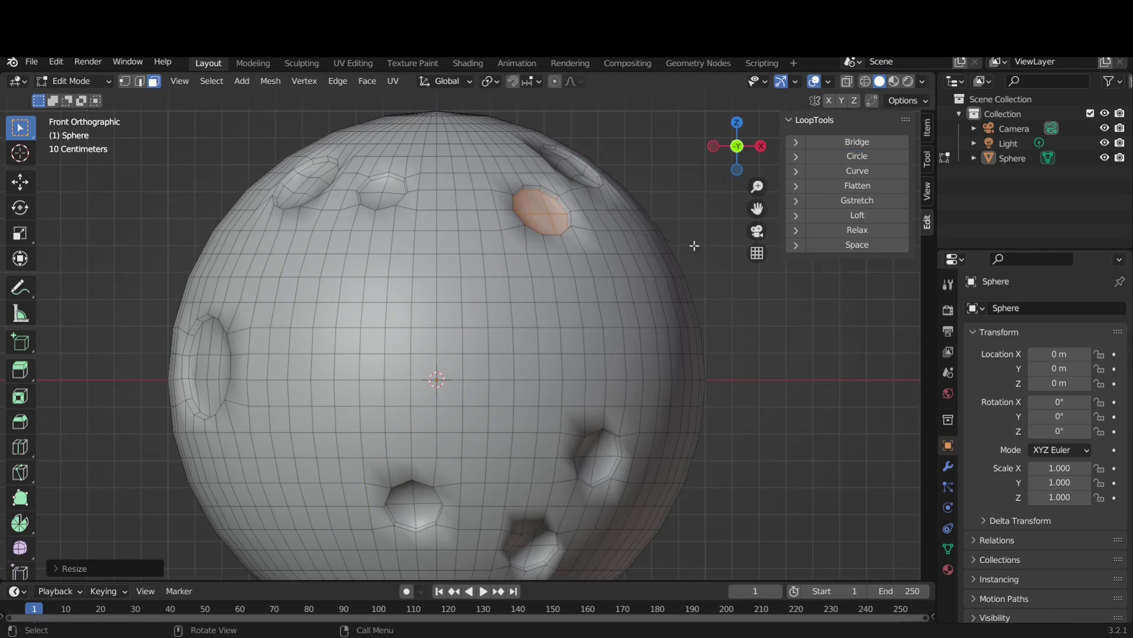
Form a tall crater at the sphere's right edge, level with its centre, by rounding a patch with Circle, extruding inward and scaling down.
shift+middle_drag(694, 246, 722, 219)
click(705, 365)
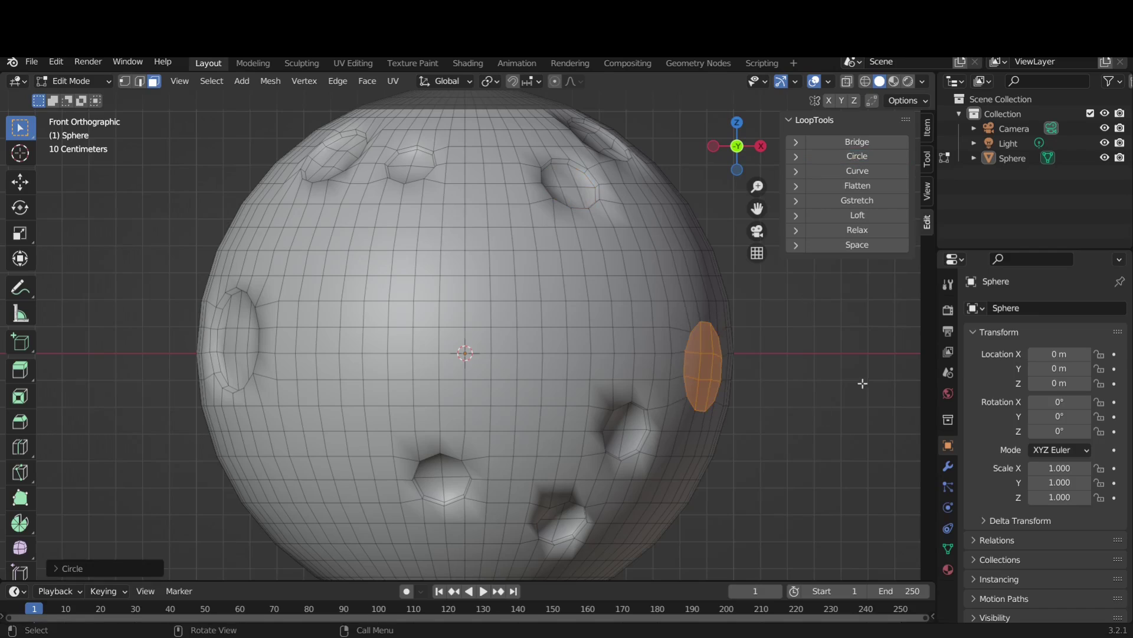
key(e)
click(862, 374)
key(s)
click(854, 369)
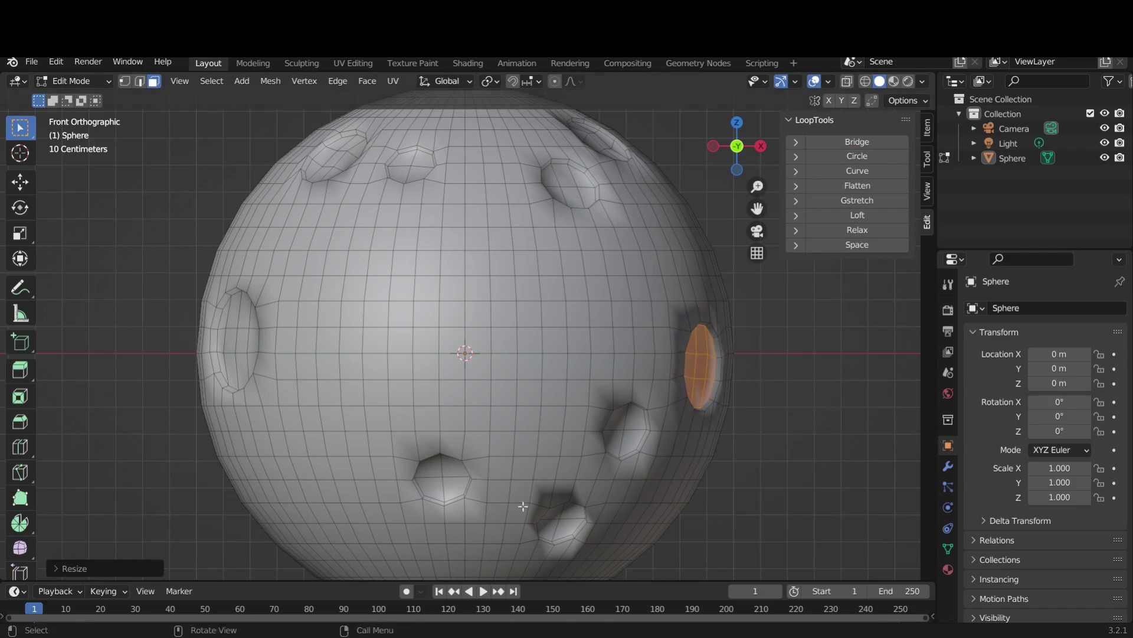
Form a large crater on the sphere's lower left from a patch rounded with LoopTools Circle, extruded inward and scaled down.
shift+middle_drag(523, 506, 534, 406)
drag(407, 469, 355, 496)
middle_drag(346, 434, 366, 392)
drag(365, 392, 414, 452)
click(856, 155)
key(e)
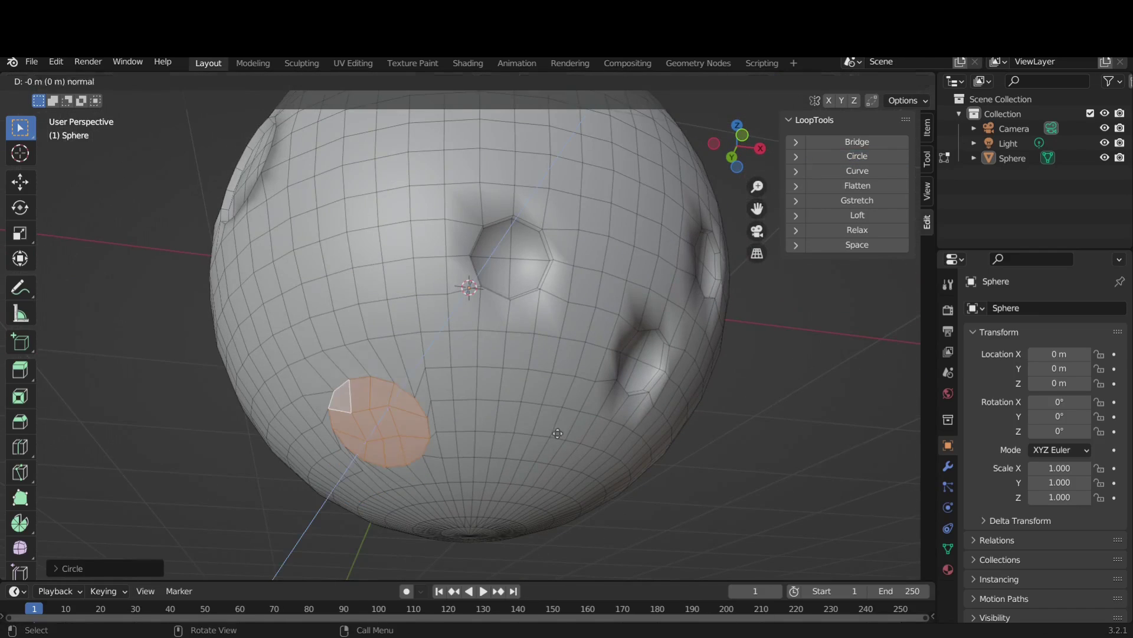
click(611, 409)
key(s)
click(602, 410)
middle_drag(750, 367, 734, 399)
scroll(734, 399, down, 1)
key(KP_1)
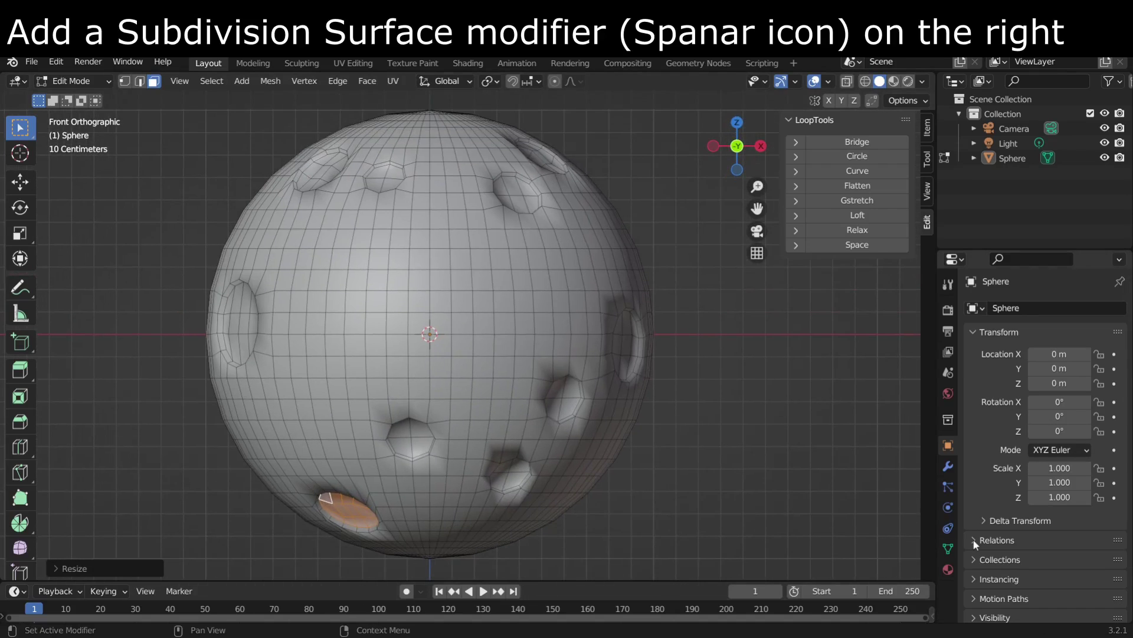
Add a Subdivision Surface modifier with viewport levels 5 to the sphere and return to Object Mode.
click(948, 465)
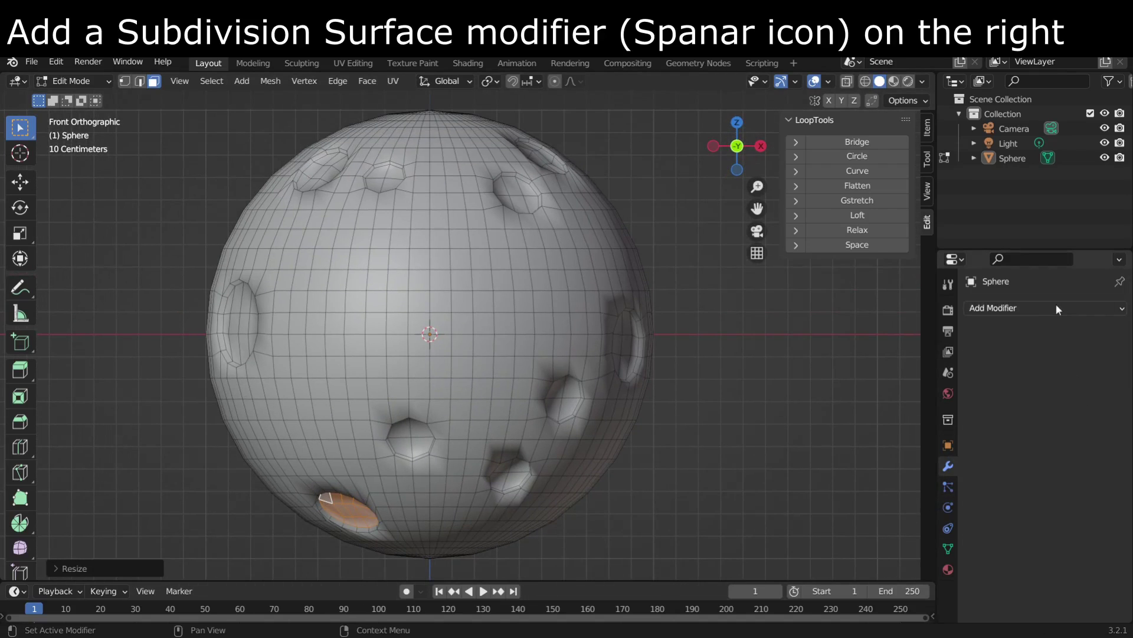
click(1034, 309)
scroll(957, 523, down, 1)
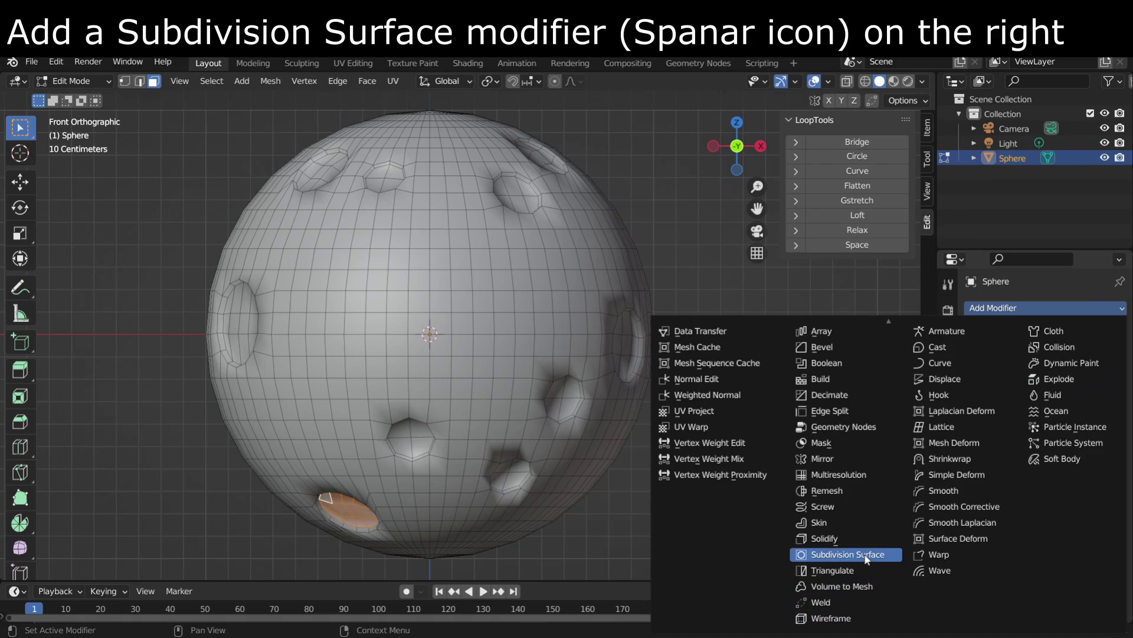
click(856, 555)
click(1101, 373)
click(1102, 373)
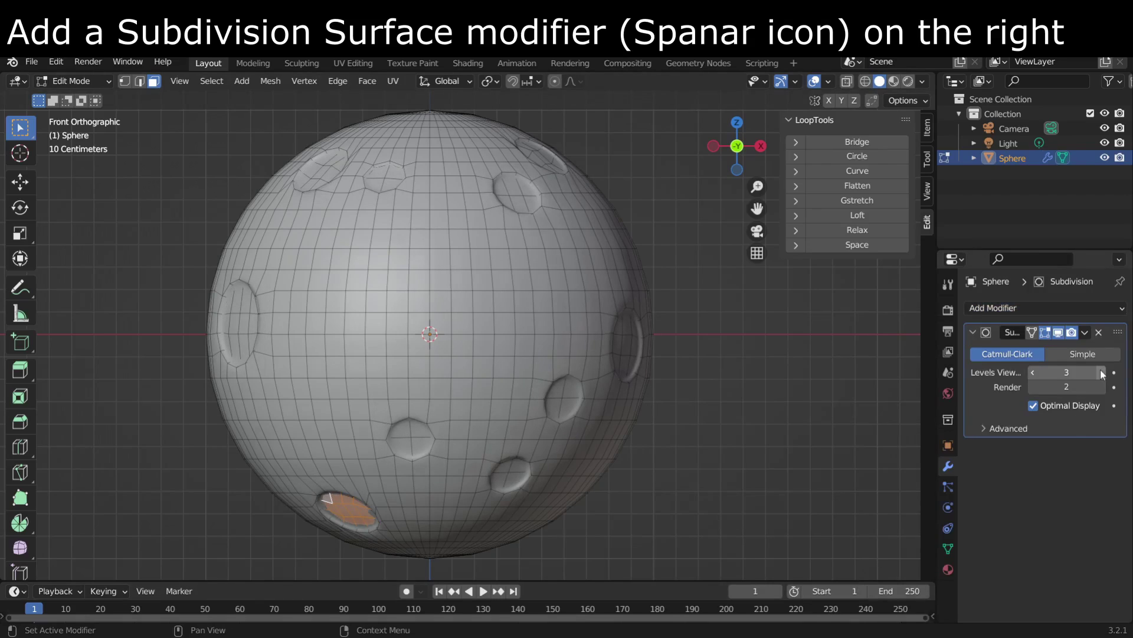
click(1101, 373)
click(1101, 372)
key(Tab)
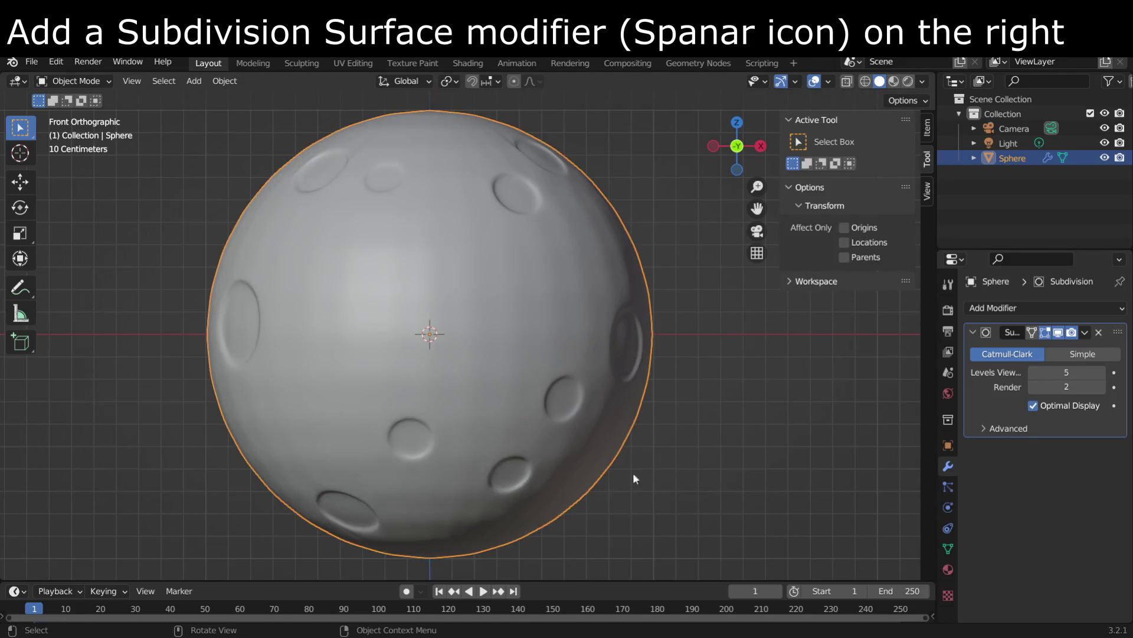
shift+middle_drag(648, 401, 654, 401)
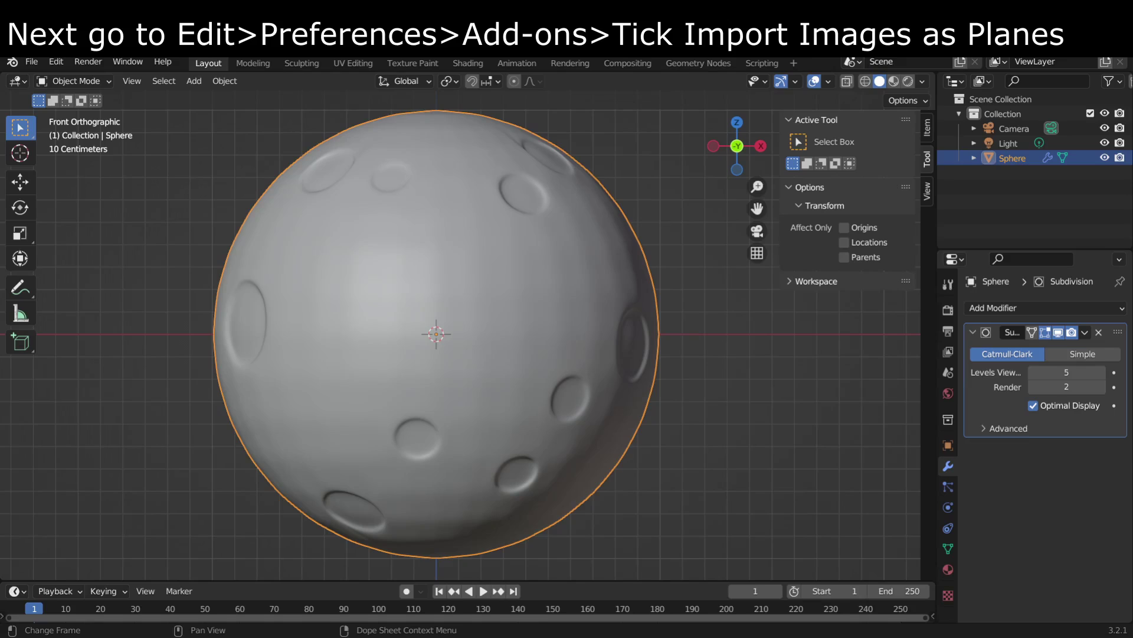
scroll(769, 412, down, 1)
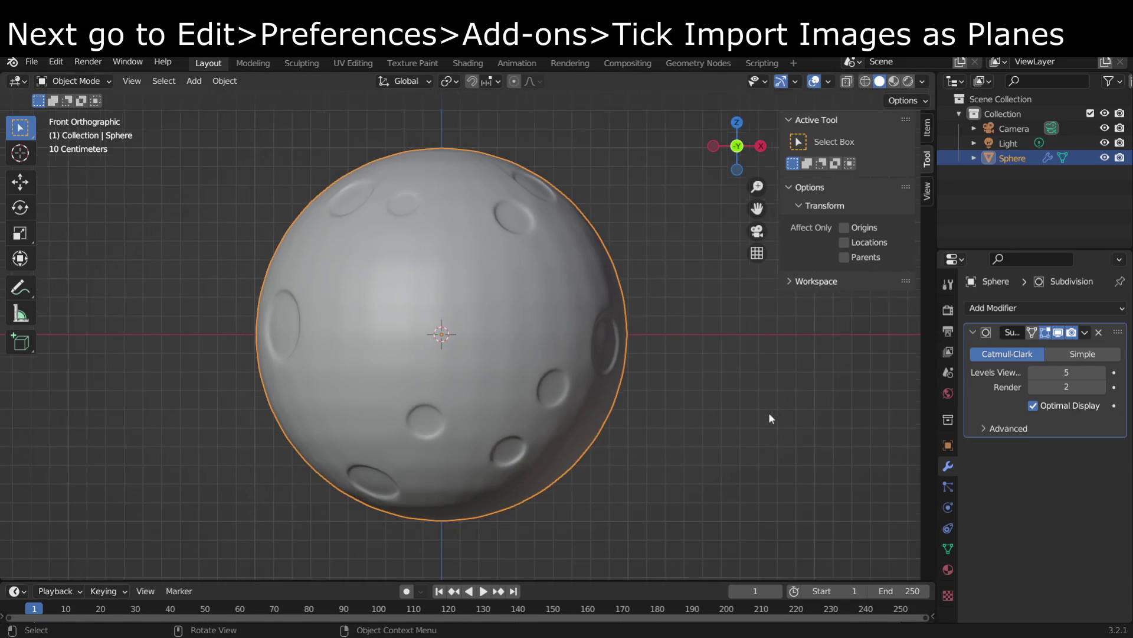
middle_drag(611, 474, 635, 504)
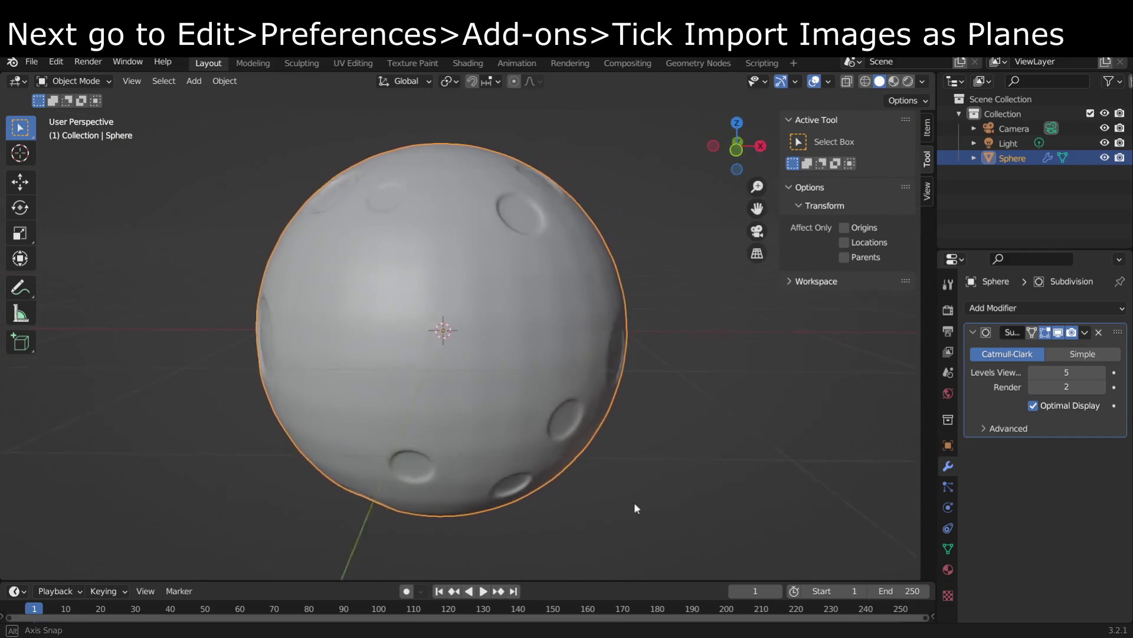
key(KP_1)
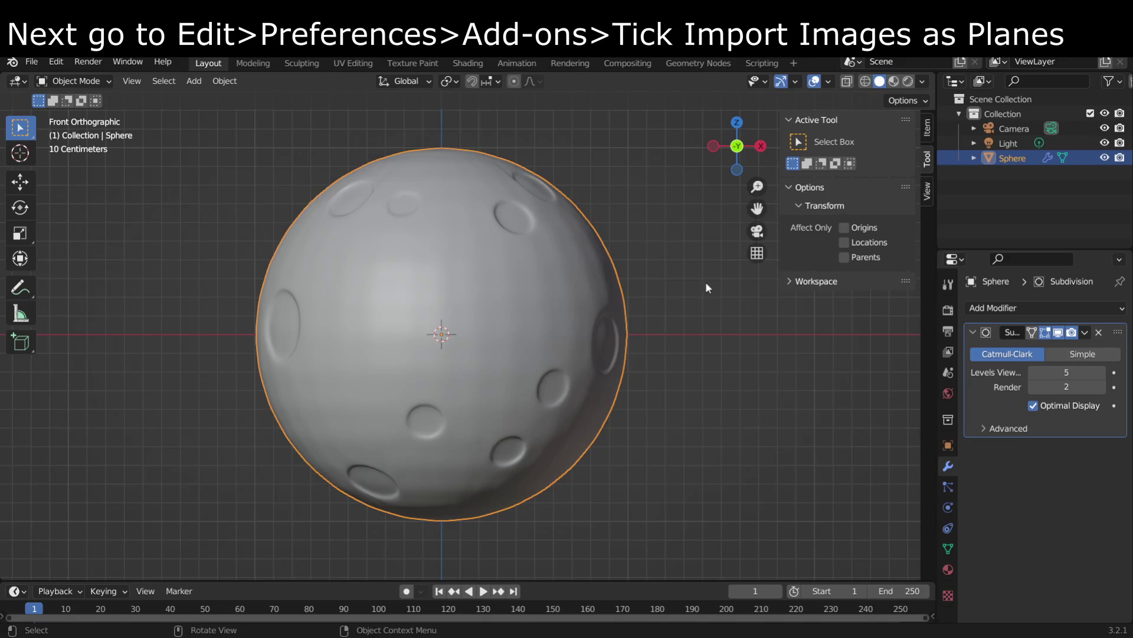
Open the Preferences to enable the Import Images as Planes add-on.
click(28, 66)
mouse_move(94, 261)
click(56, 65)
click(119, 270)
click(55, 62)
click(114, 269)
Import the kawaii-cute-faces-manga-style-eyes-and-mouths image as a plane.
click(32, 62)
mouse_move(111, 270)
click(254, 455)
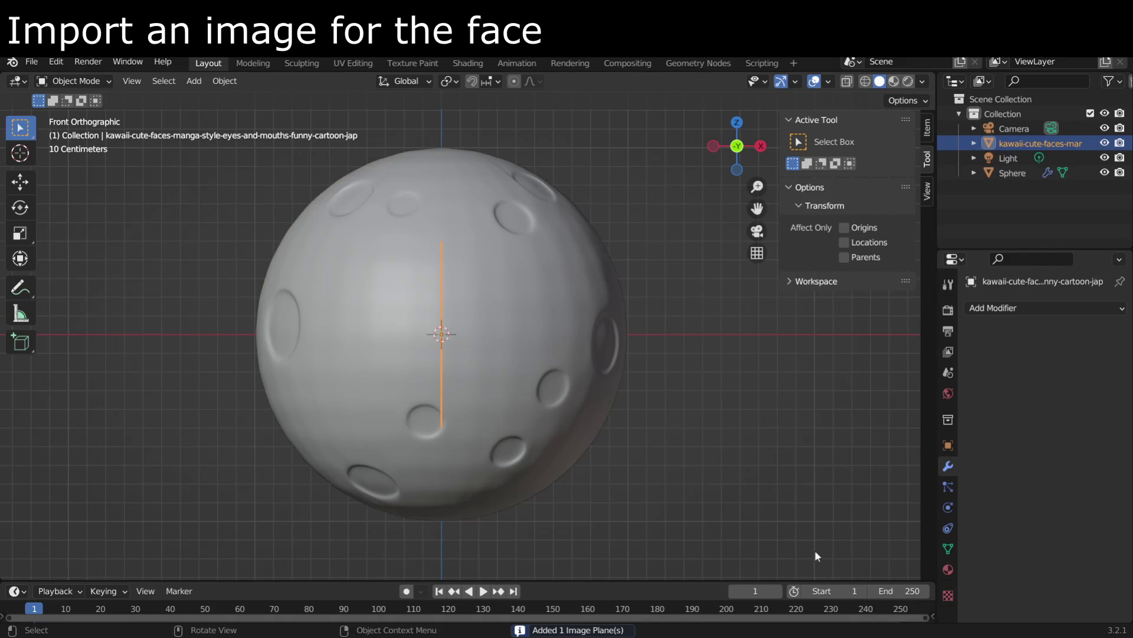
Set the image plane's Z rotation to 180° so it faces the front of the sphere.
click(950, 568)
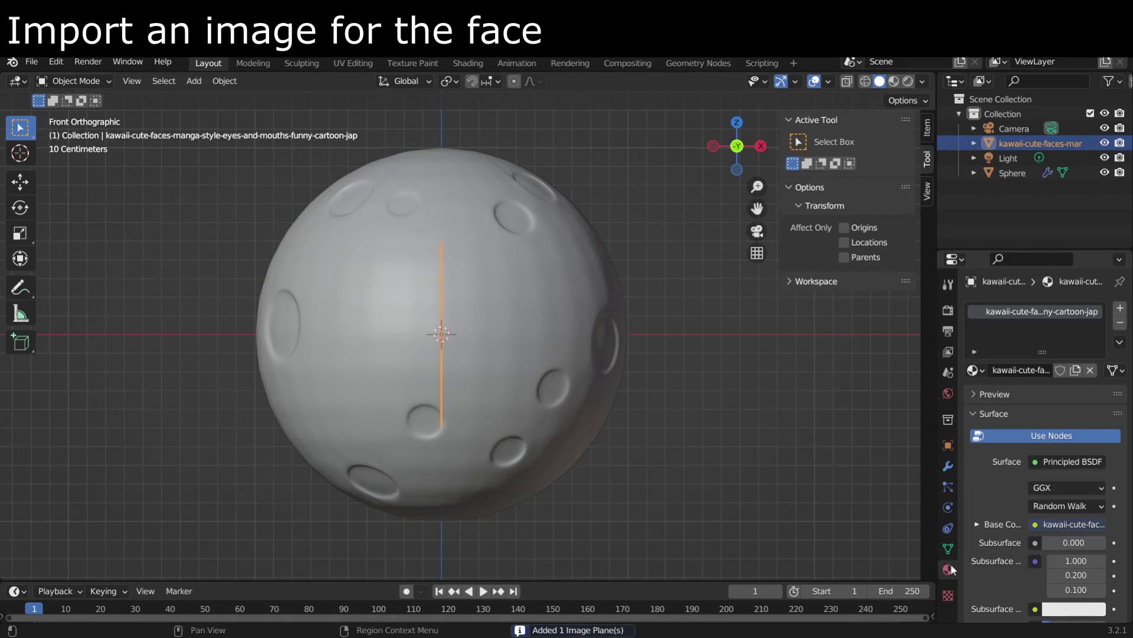
click(948, 510)
click(948, 485)
click(948, 419)
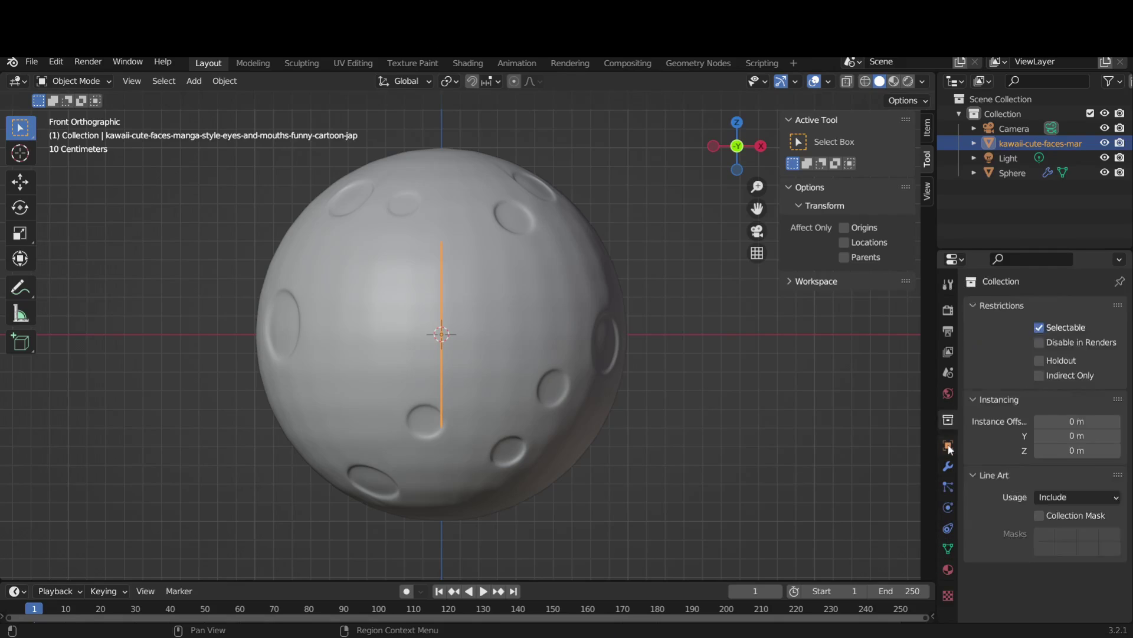
click(948, 445)
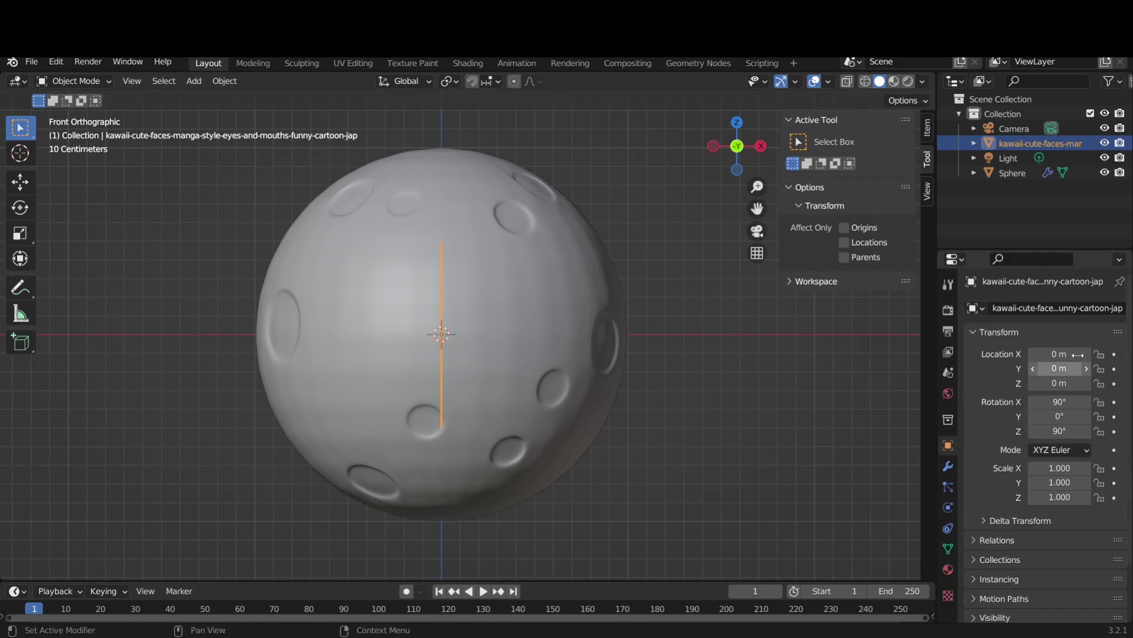
double_click(1060, 431)
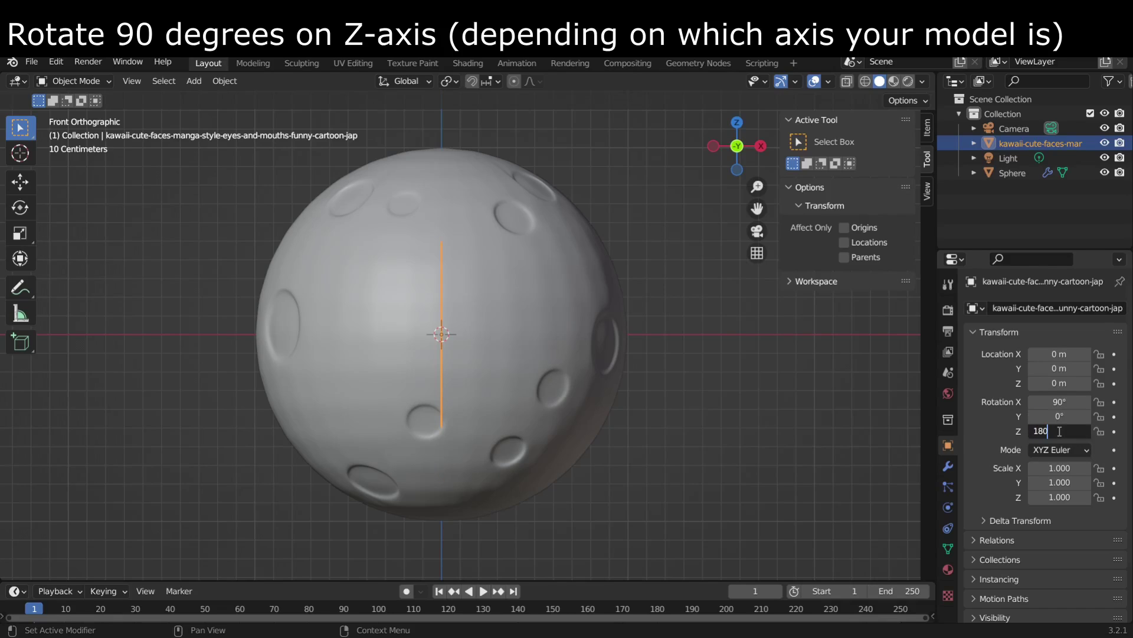
text(180)
key(Return)
Move the image plane forward along the Y axis to about -0.92 m.
scroll(685, 356, down, 2)
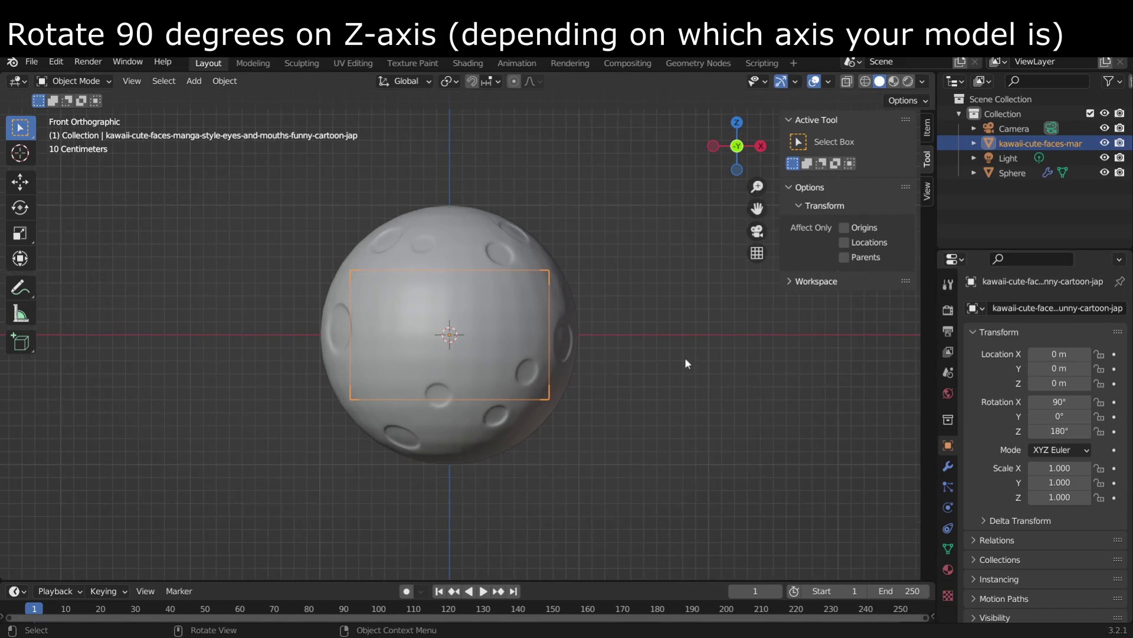
middle_drag(686, 359, 688, 427)
key(g)
key(z)
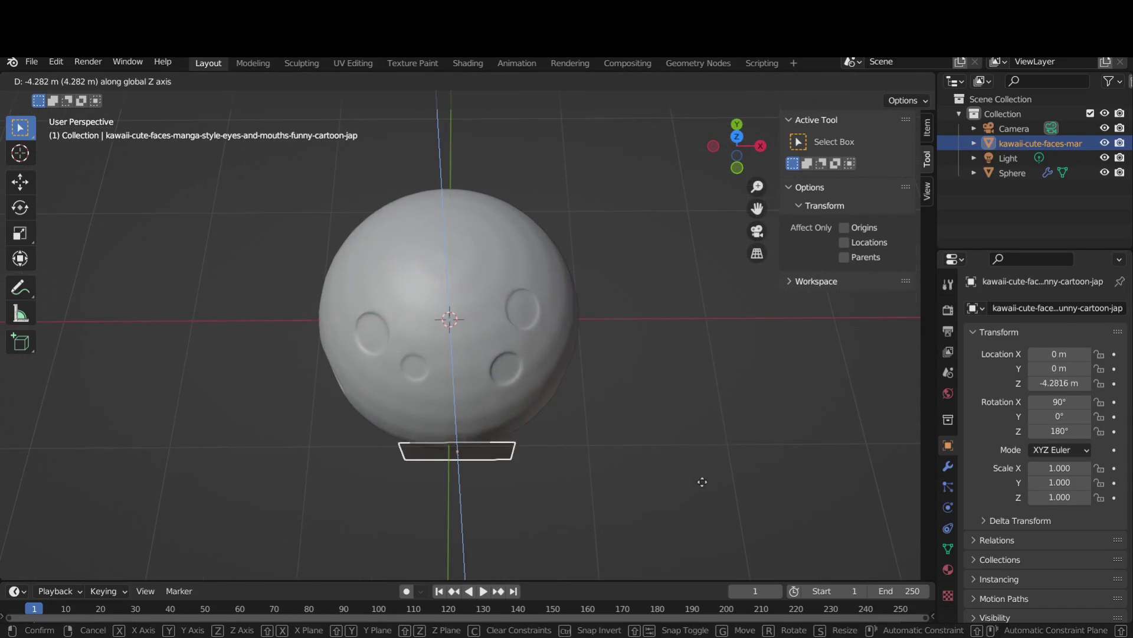
key(y)
click(693, 508)
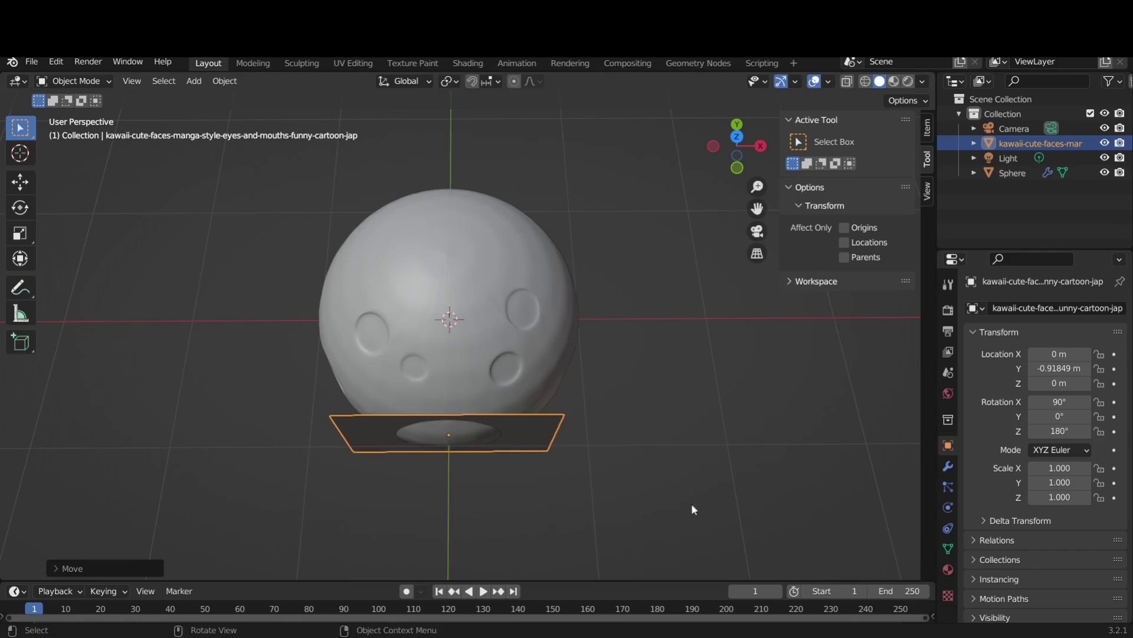
Move the image plane clear of the sphere's front, to about Y -1.08 m, and deselect it.
middle_drag(692, 509, 539, 430)
key(g)
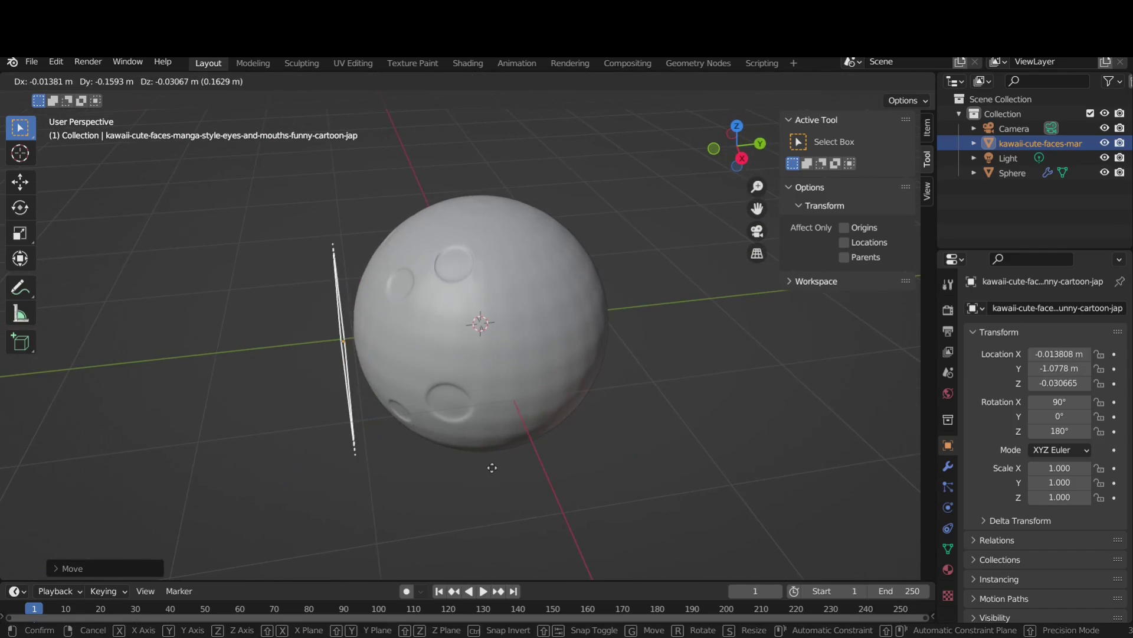
click(492, 467)
middle_drag(492, 468, 572, 392)
right_click(554, 366)
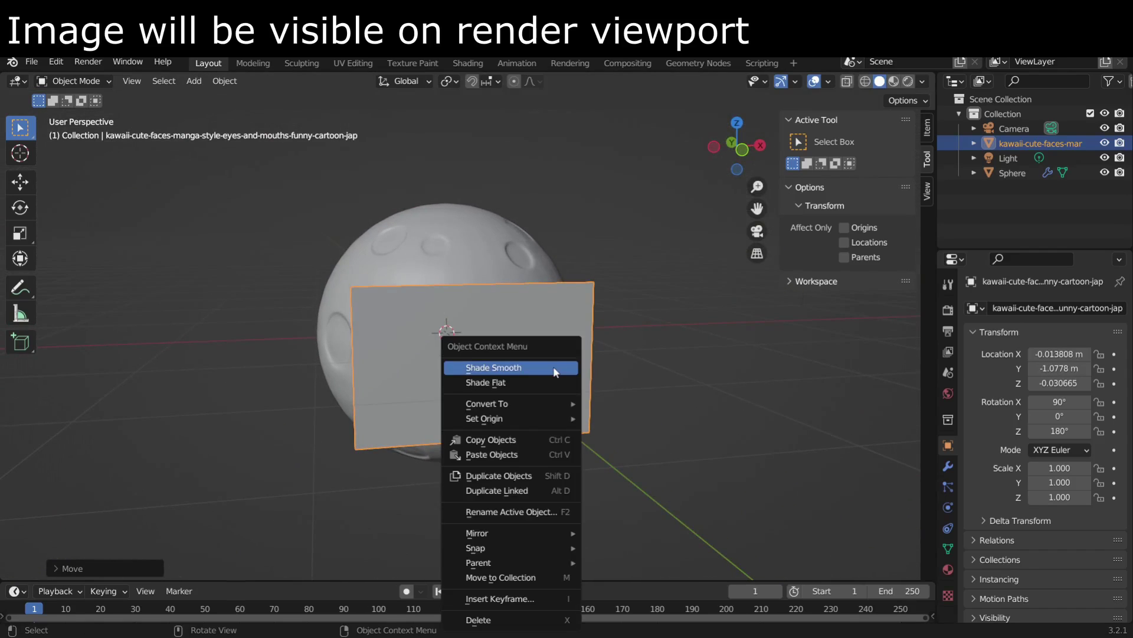
click(721, 345)
Switch the viewport to Rendered shading to display the face image on its plane.
middle_drag(714, 349, 703, 392)
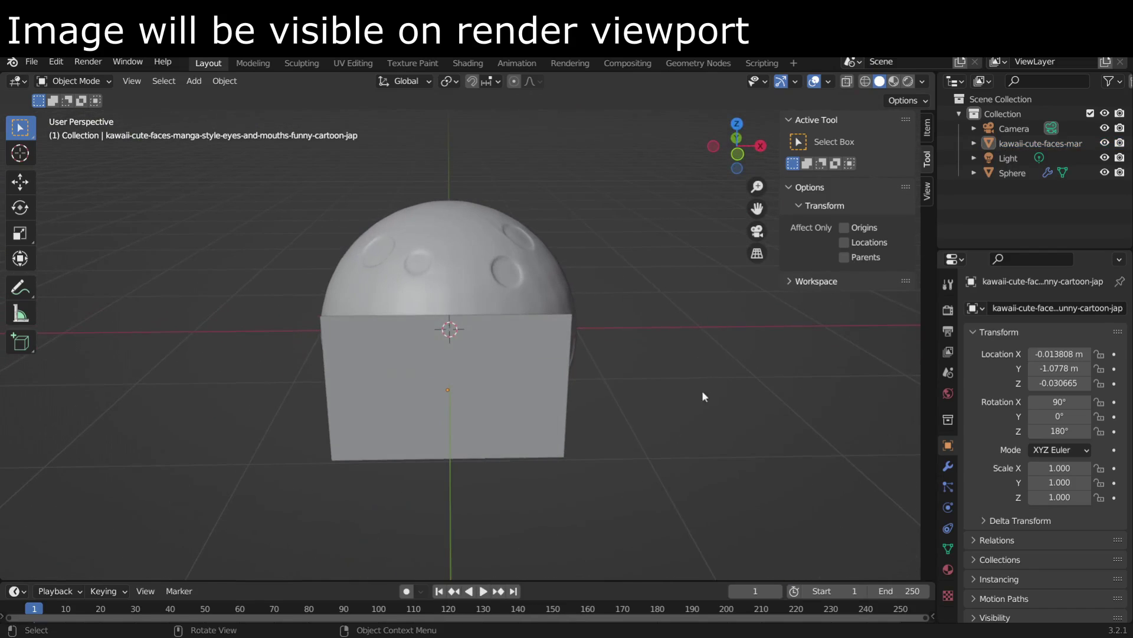
click(908, 81)
middle_drag(532, 441, 522, 339)
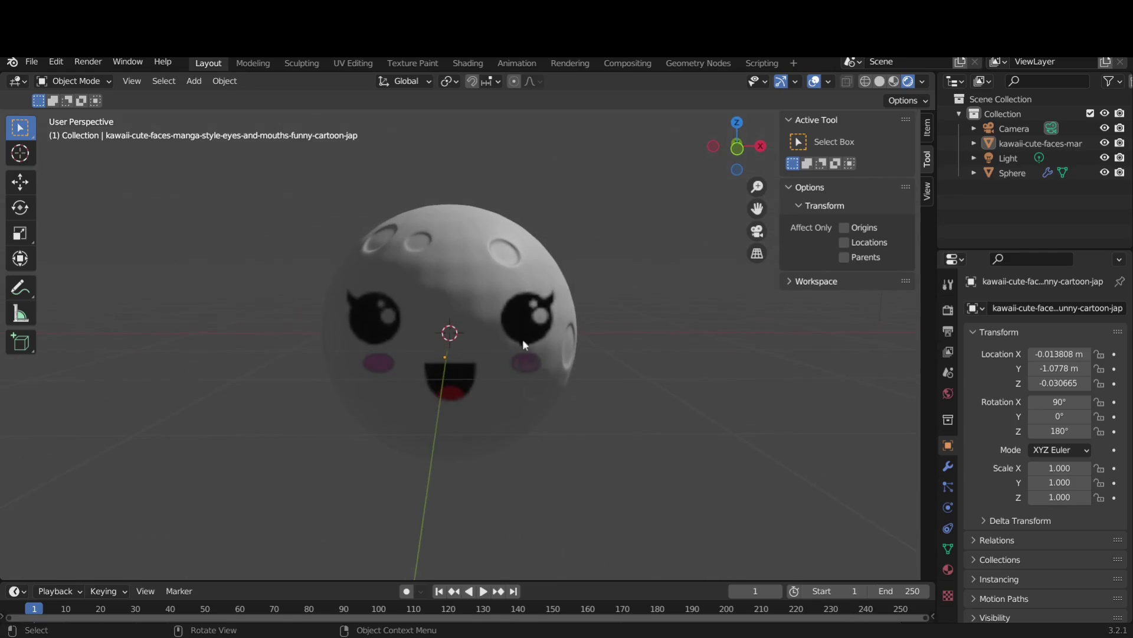
Scale the face image plane down to about 0.539 and view it from the front.
click(522, 339)
key(s)
click(511, 419)
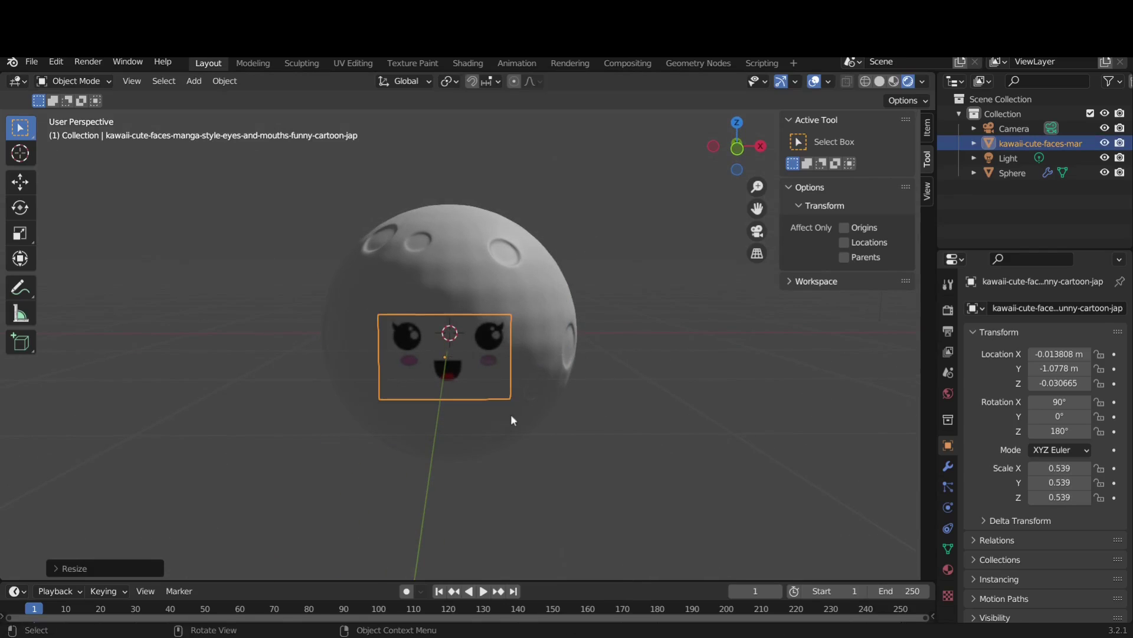
middle_drag(511, 420, 521, 386)
key(KP_1)
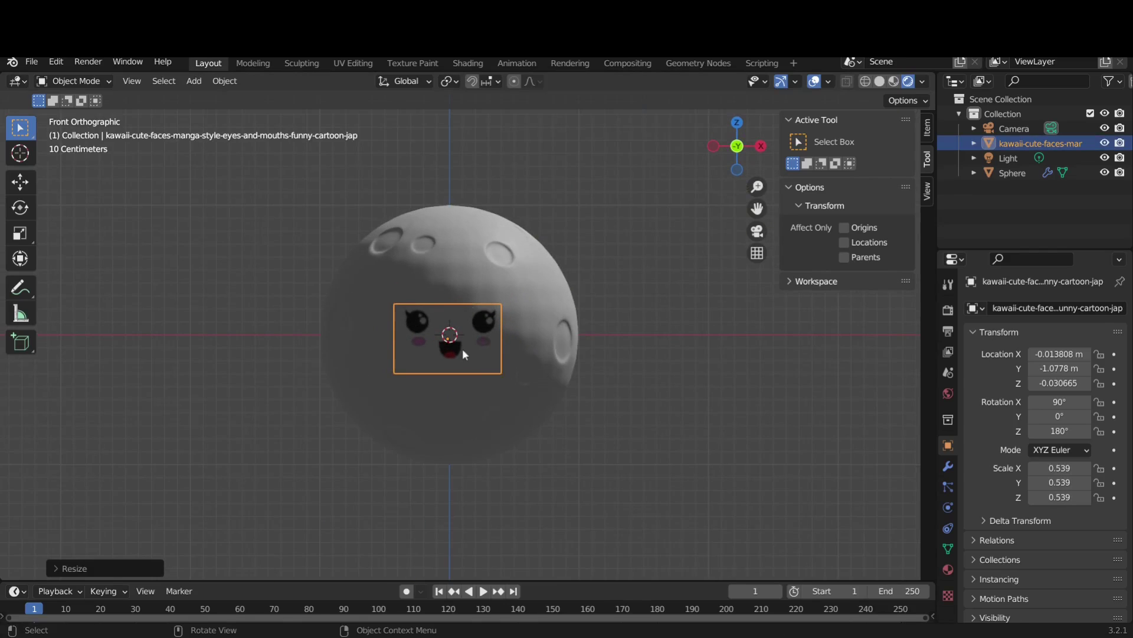
Move the face image plane closer to the sphere's front, to about Y -0.99 m, and deselect it.
scroll(464, 353, up, 3)
shift+middle_drag(653, 416, 668, 412)
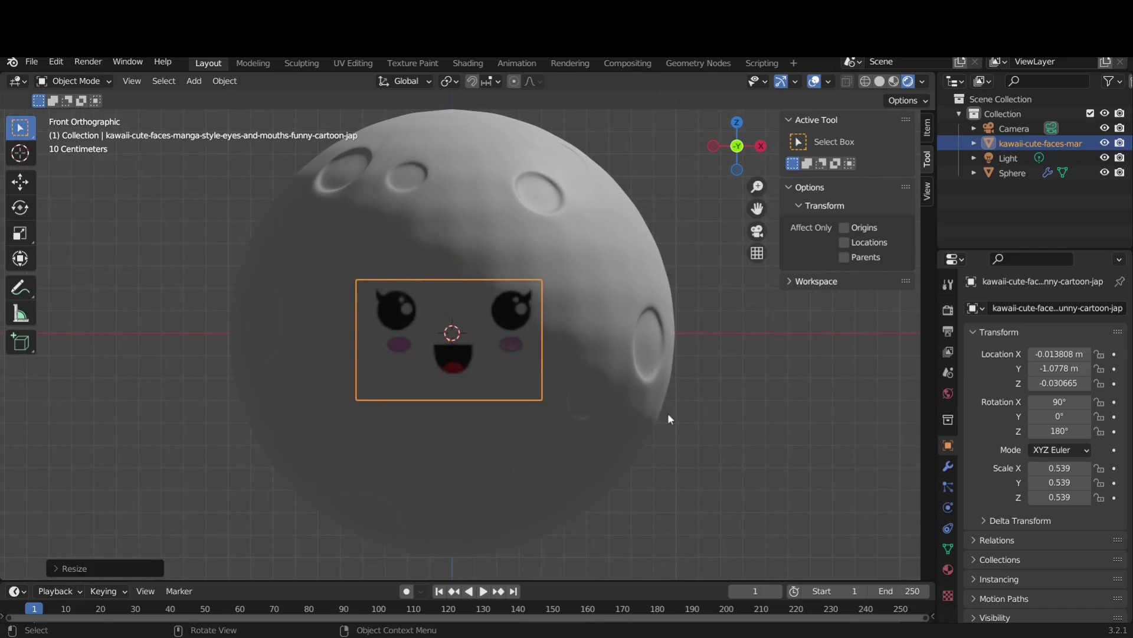
scroll(668, 419, down, 2)
middle_drag(725, 434, 743, 489)
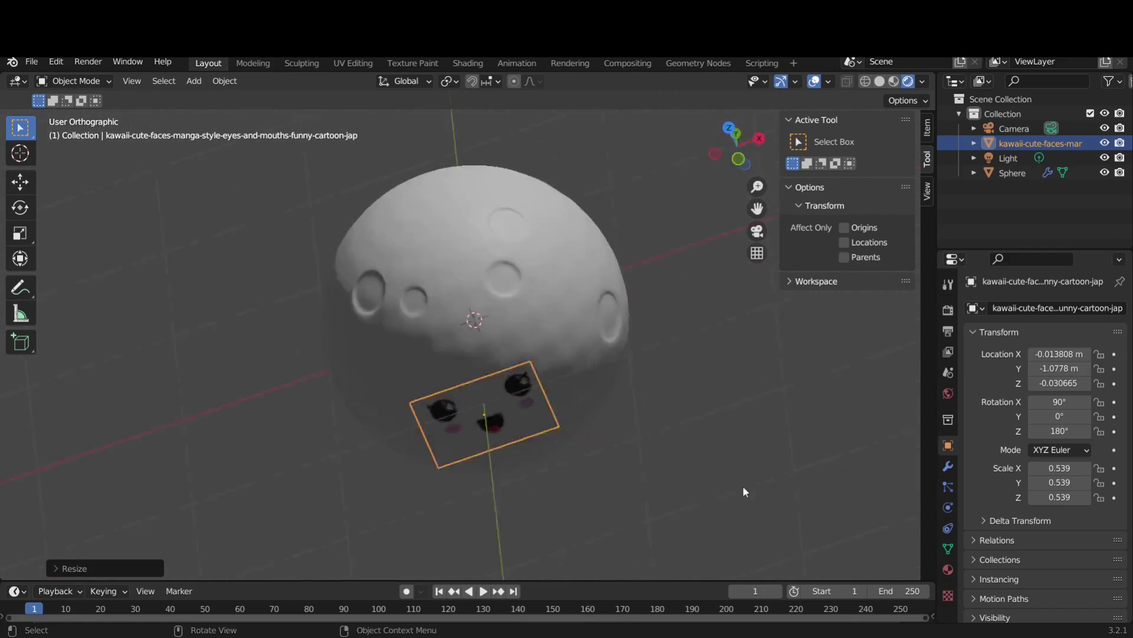
key(KP_3)
key(g)
key(y)
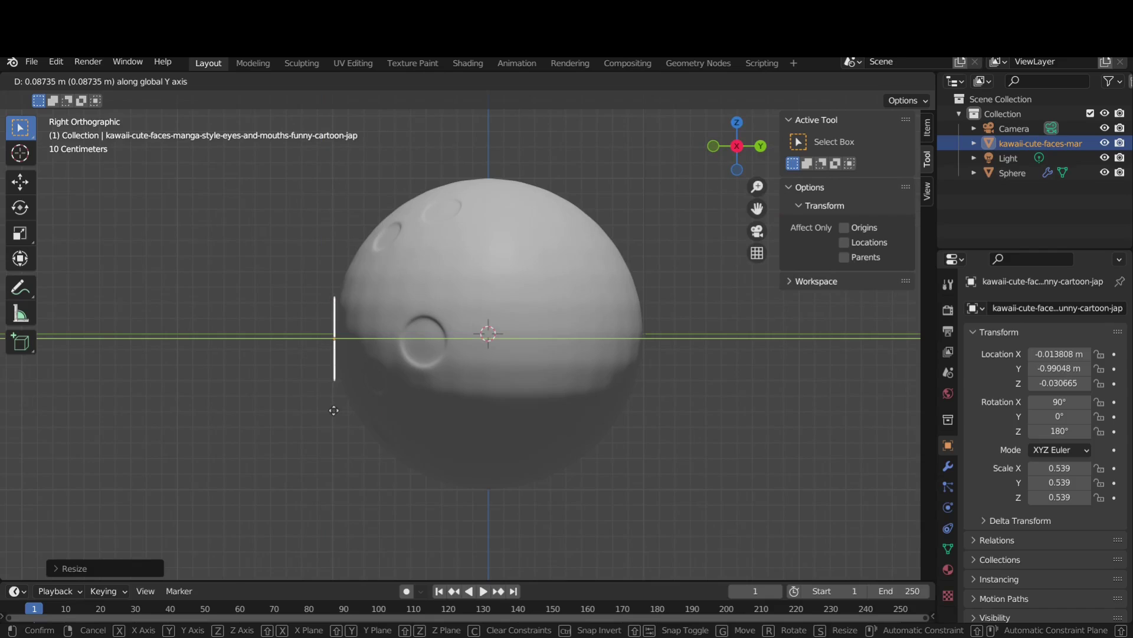
click(333, 410)
middle_drag(497, 443, 596, 437)
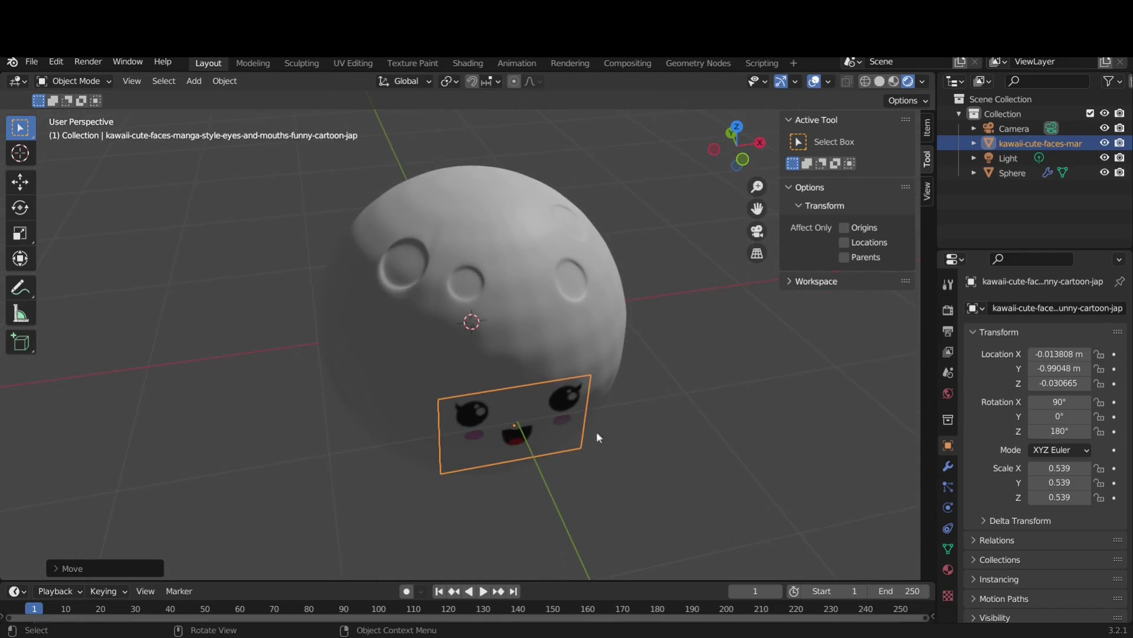
scroll(575, 436, up, 5)
mouse_move(519, 455)
middle_down()
mouse_move(589, 409)
mouse_move(526, 441)
middle_up()
scroll(536, 440, down, 6)
click(709, 423)
scroll(688, 472, down, 3)
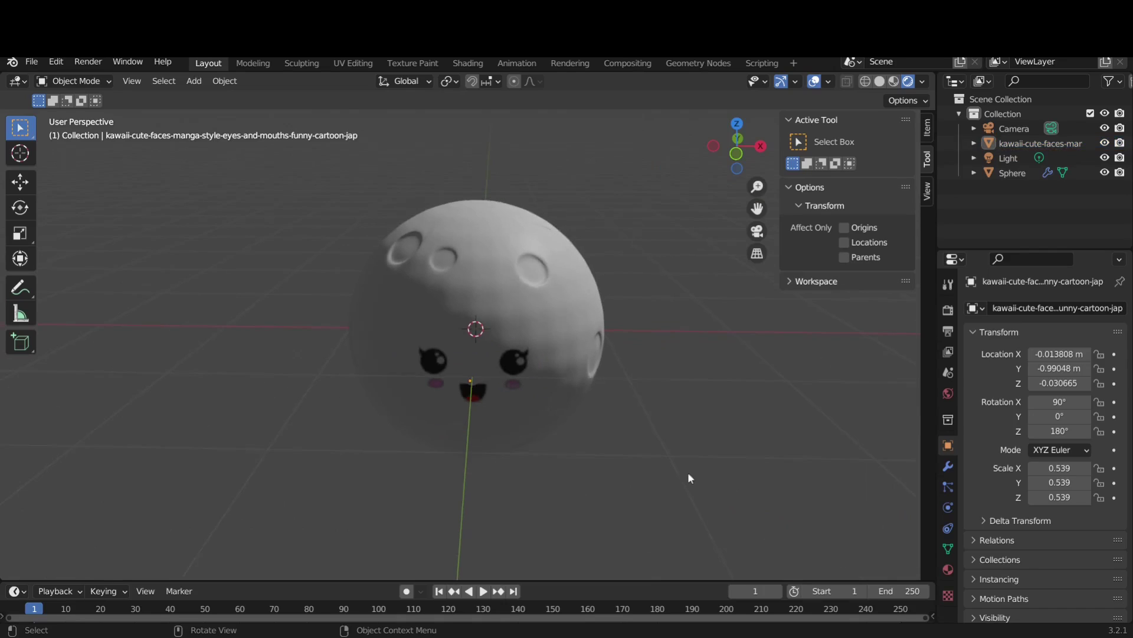
Scale the face image plane up to about 0.609 in the front view and deselect it.
key(KP_1)
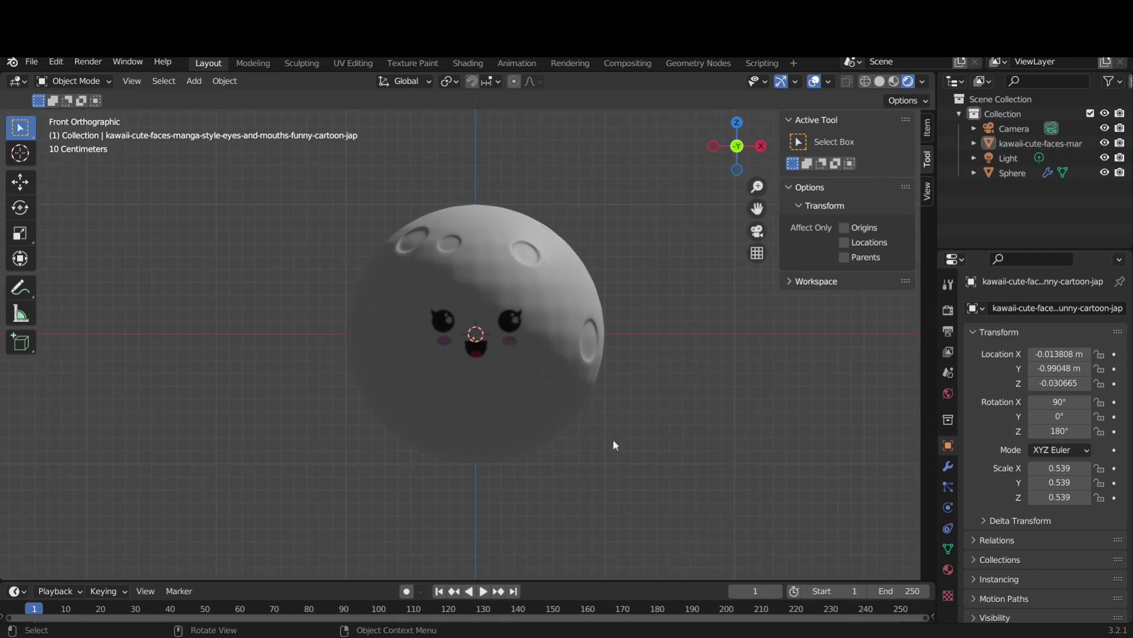
click(497, 342)
key(s)
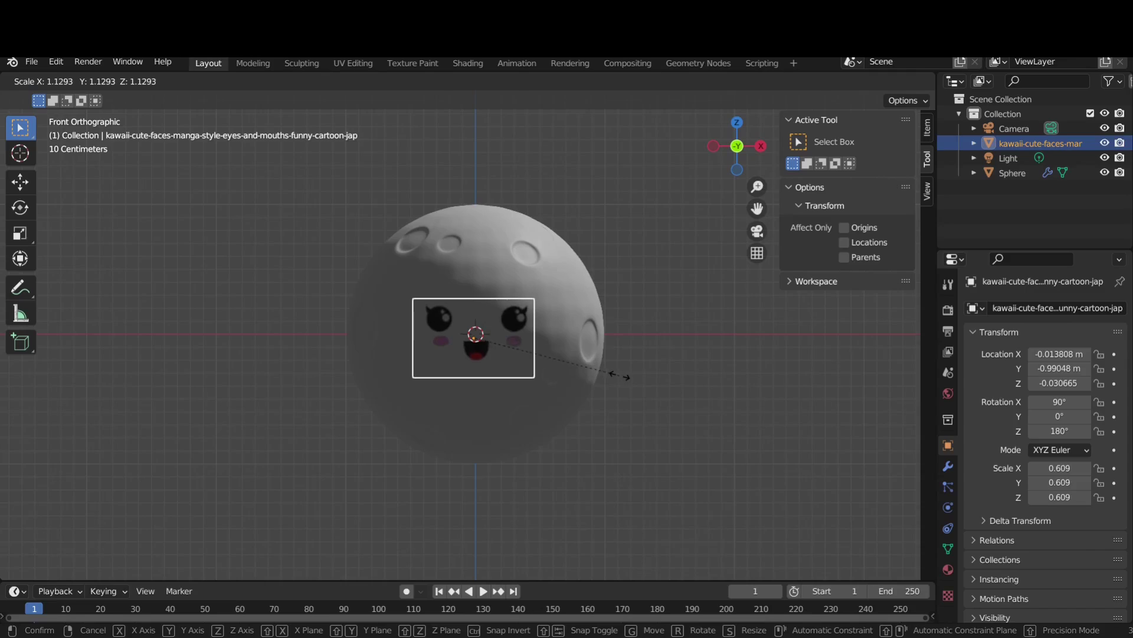
click(609, 377)
click(660, 388)
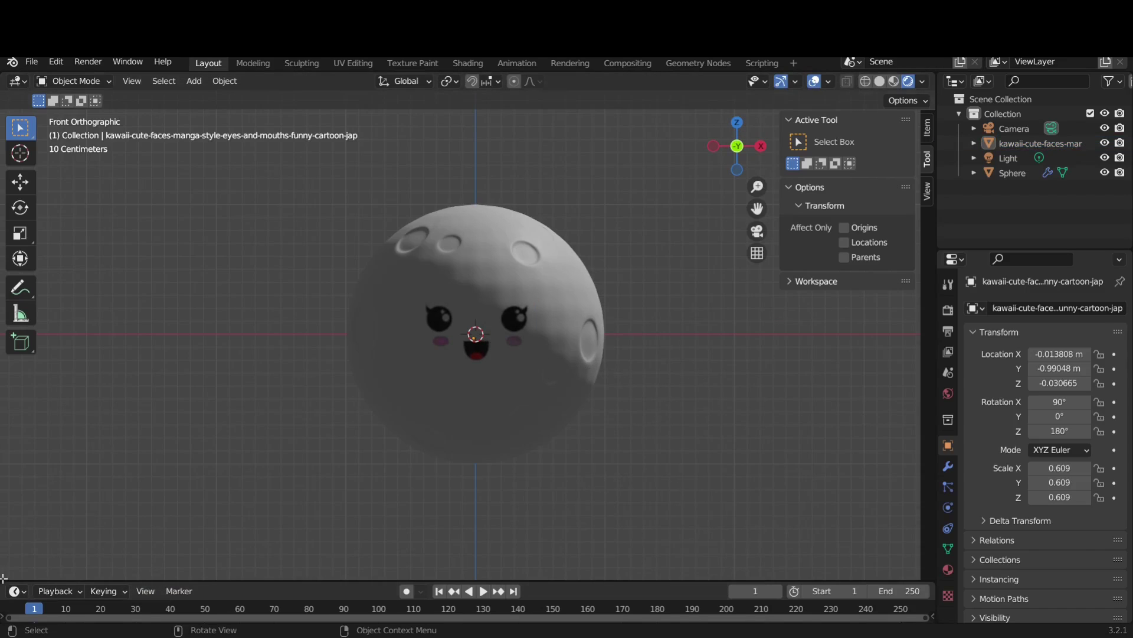
Turn the enlarged timeline area into a Shader Editor and move the Image Texture node clear of the Principled BSDF node.
drag(563, 581, 584, 435)
click(16, 447)
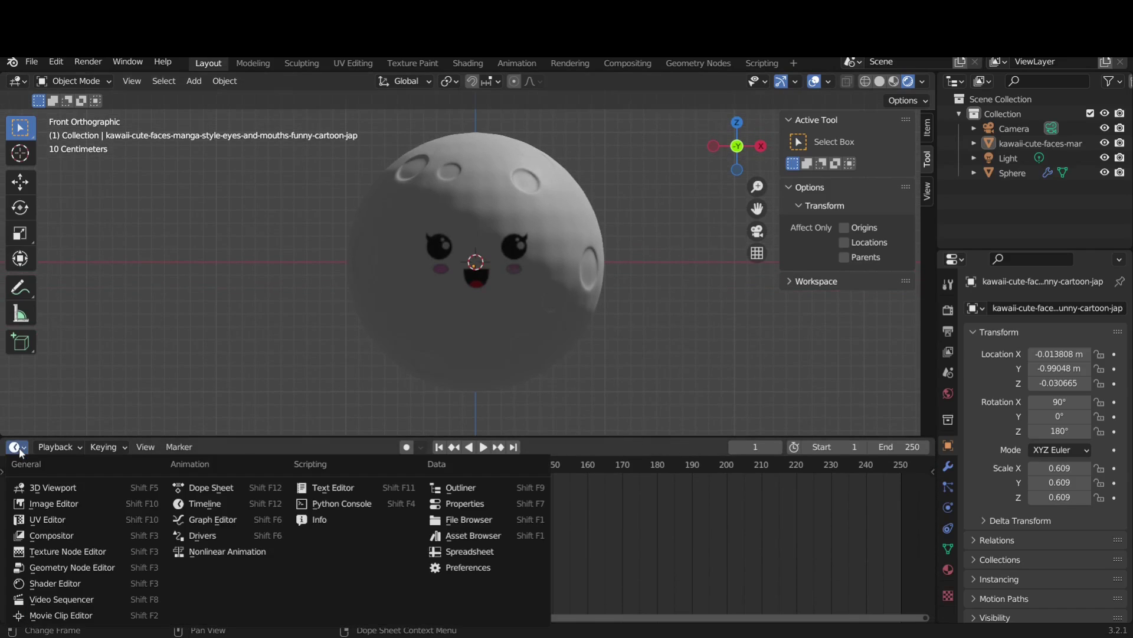
click(64, 586)
scroll(365, 546, up, 8)
middle_drag(435, 565, 492, 529)
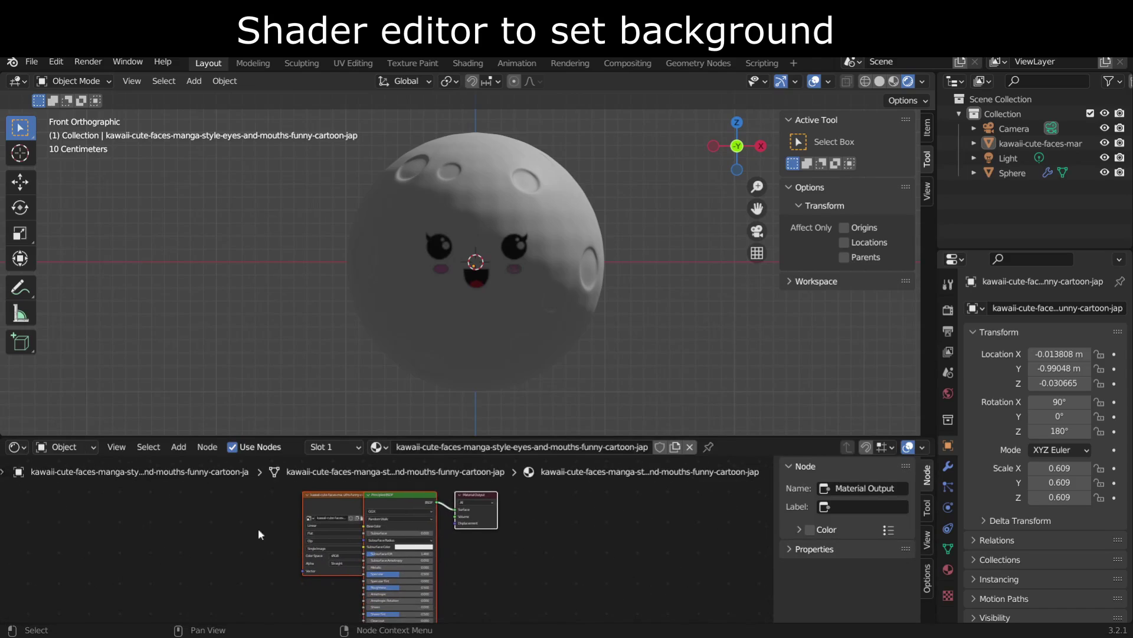
drag(325, 495, 275, 502)
click(203, 522)
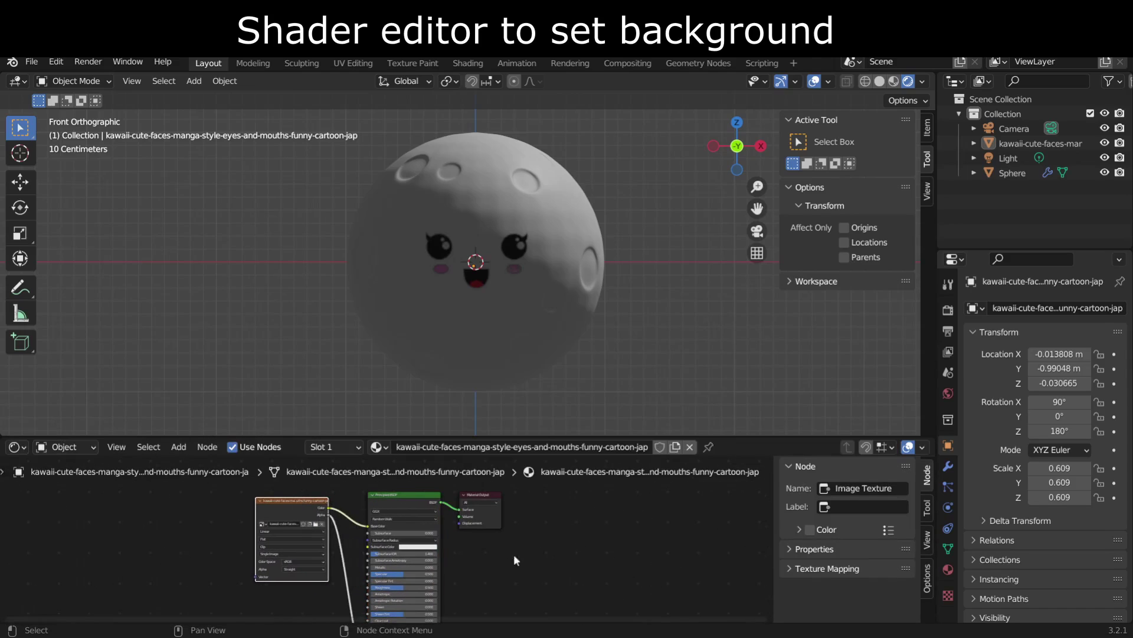
Enlarge the Shader Editor further and collapse the Active Tool and Options sections in the viewport sidebar.
drag(536, 436, 536, 371)
click(791, 120)
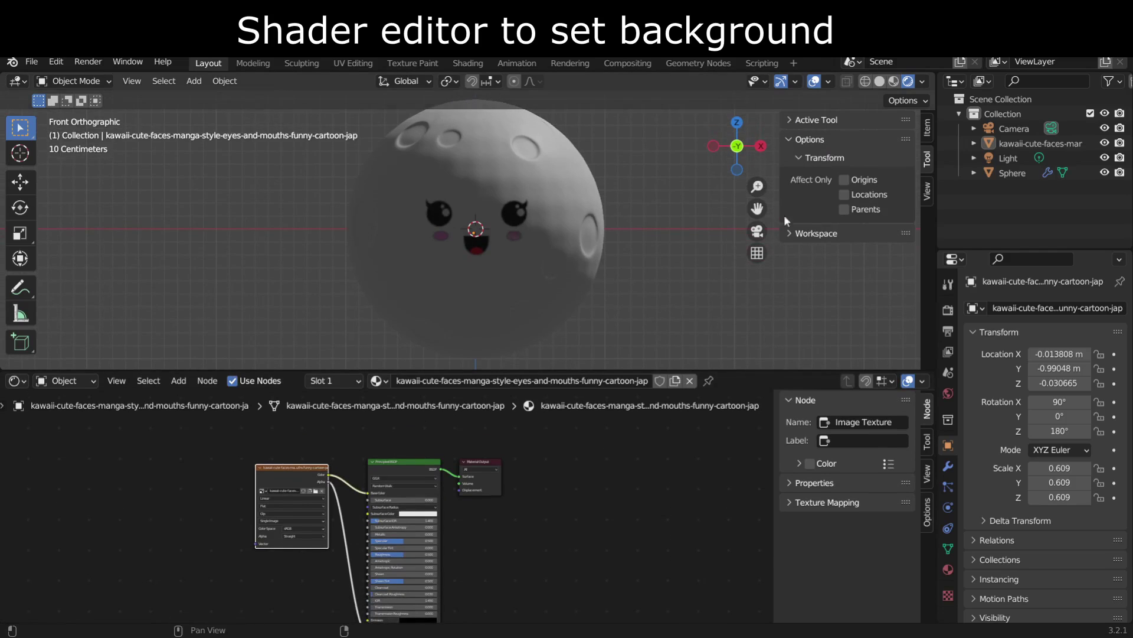
click(789, 140)
scroll(420, 557, up, 4)
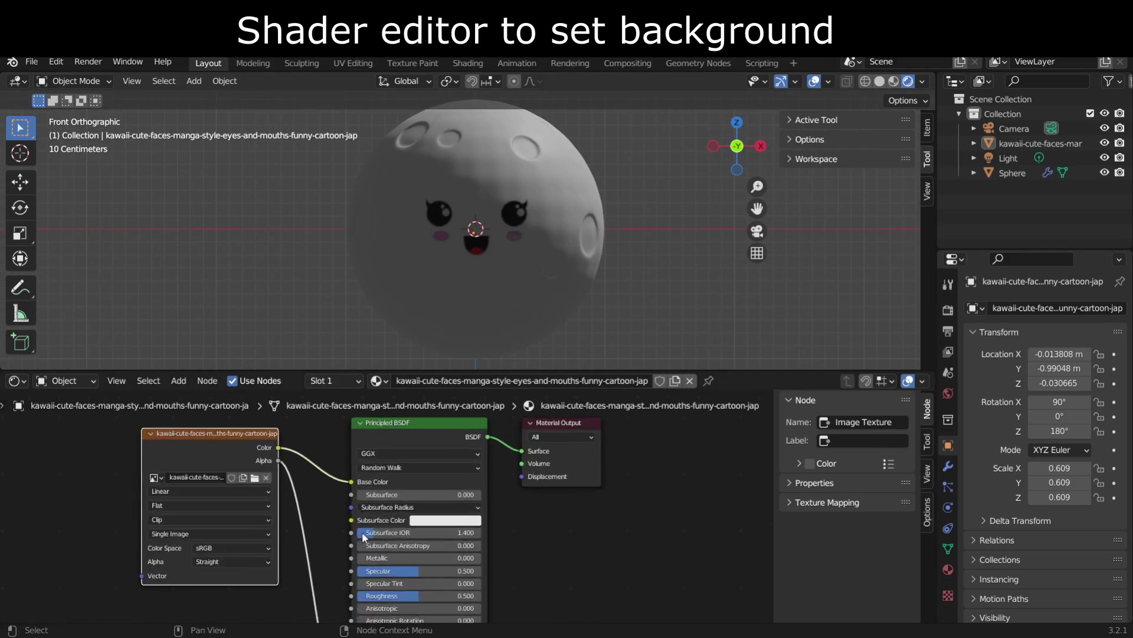
middle_drag(447, 555, 411, 534)
scroll(469, 586, down, 2)
middle_drag(469, 586, 558, 538)
middle_drag(608, 138, 597, 176)
key(KP_1)
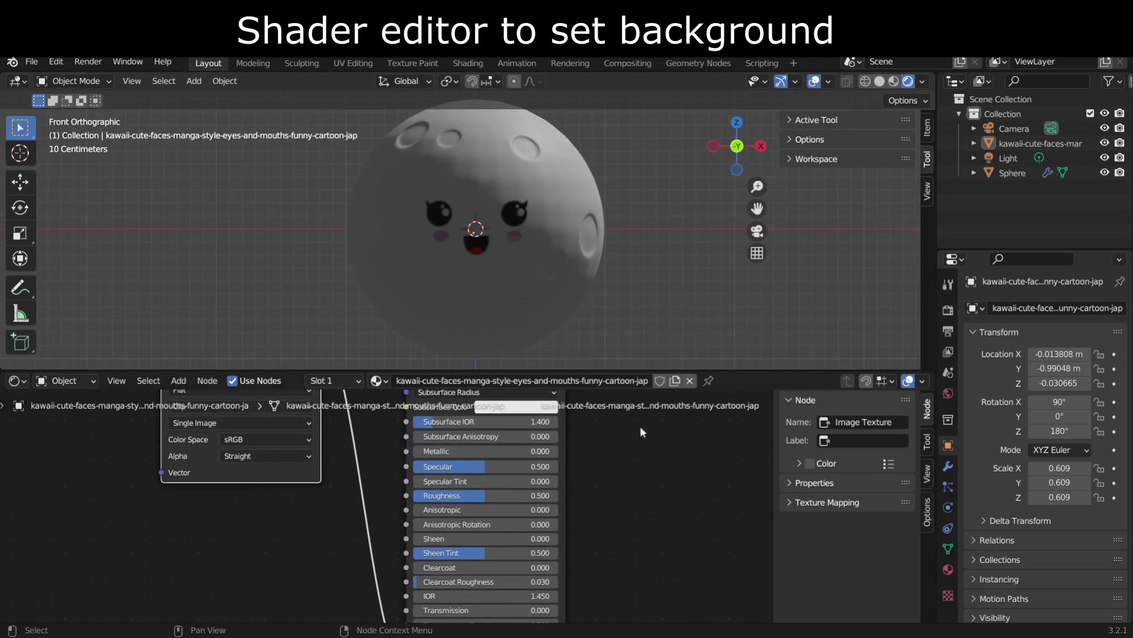
middle_drag(639, 426, 675, 492)
drag(652, 370, 653, 336)
middle_drag(639, 513, 616, 581)
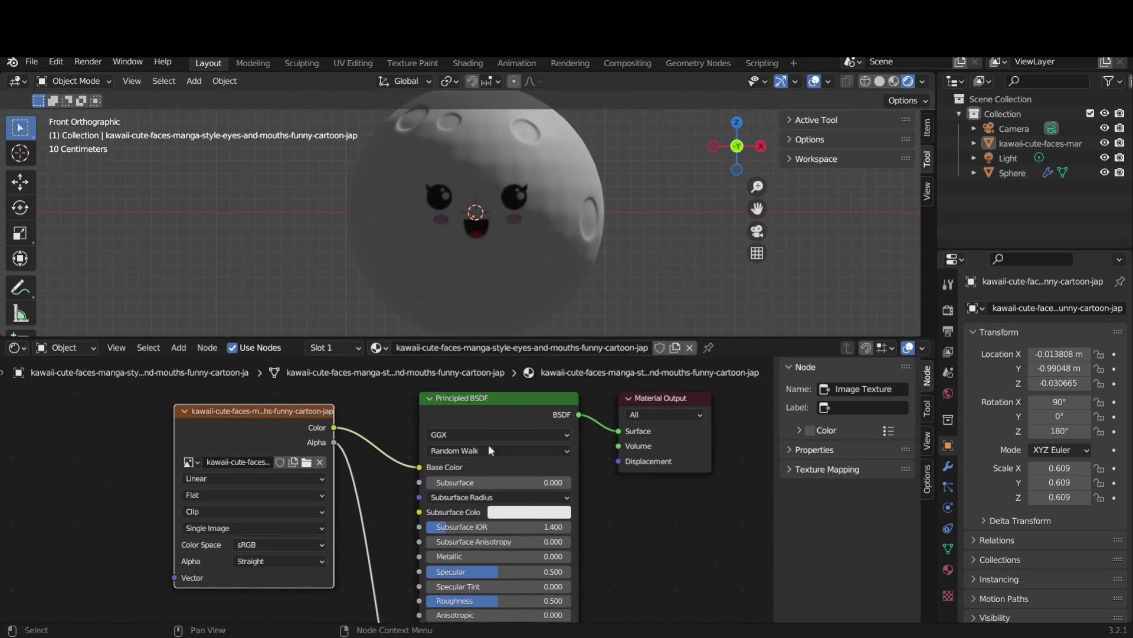
Switch the Shader Editor to the World shader and add a Sky Texture node beside the Background node.
click(72, 348)
click(96, 381)
middle_drag(676, 519, 489, 530)
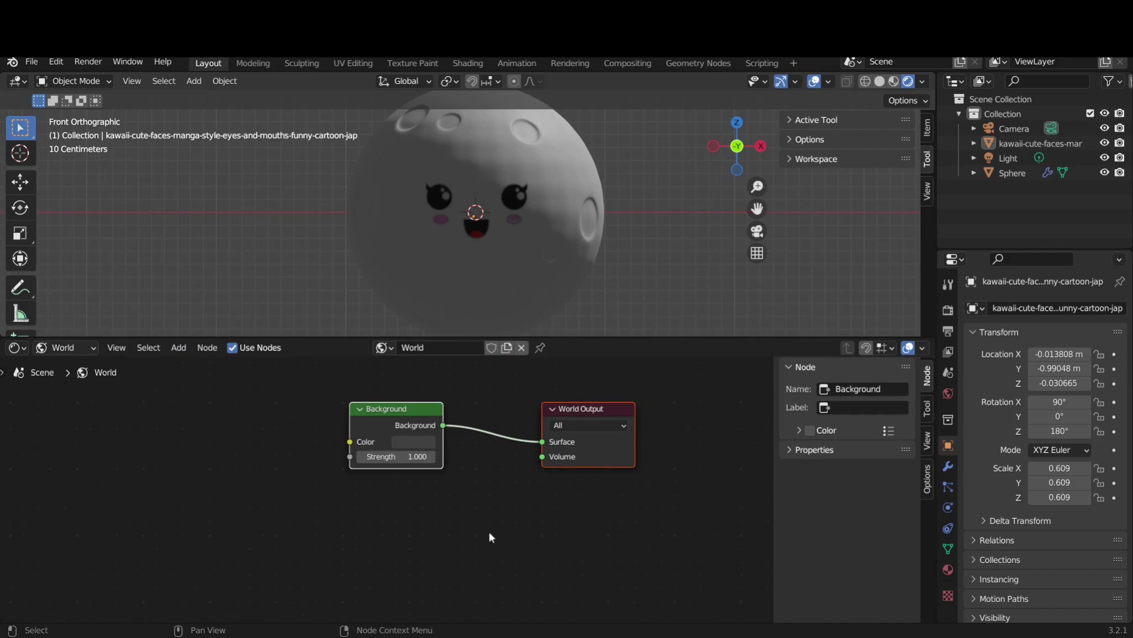
key(shift+a)
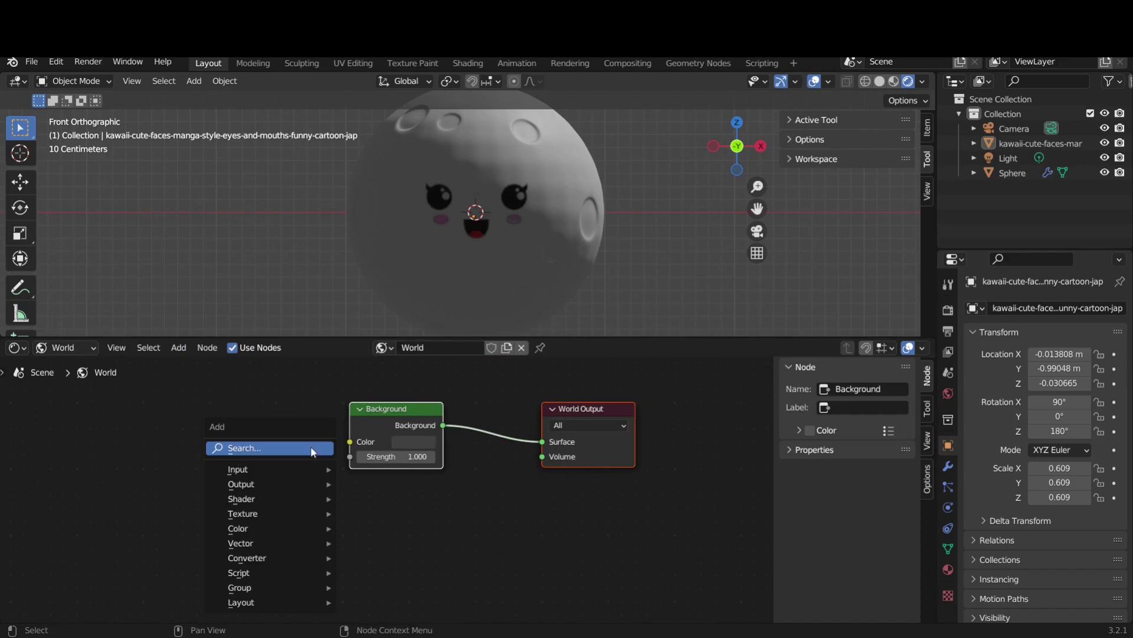
click(311, 448)
text(sky)
click(361, 475)
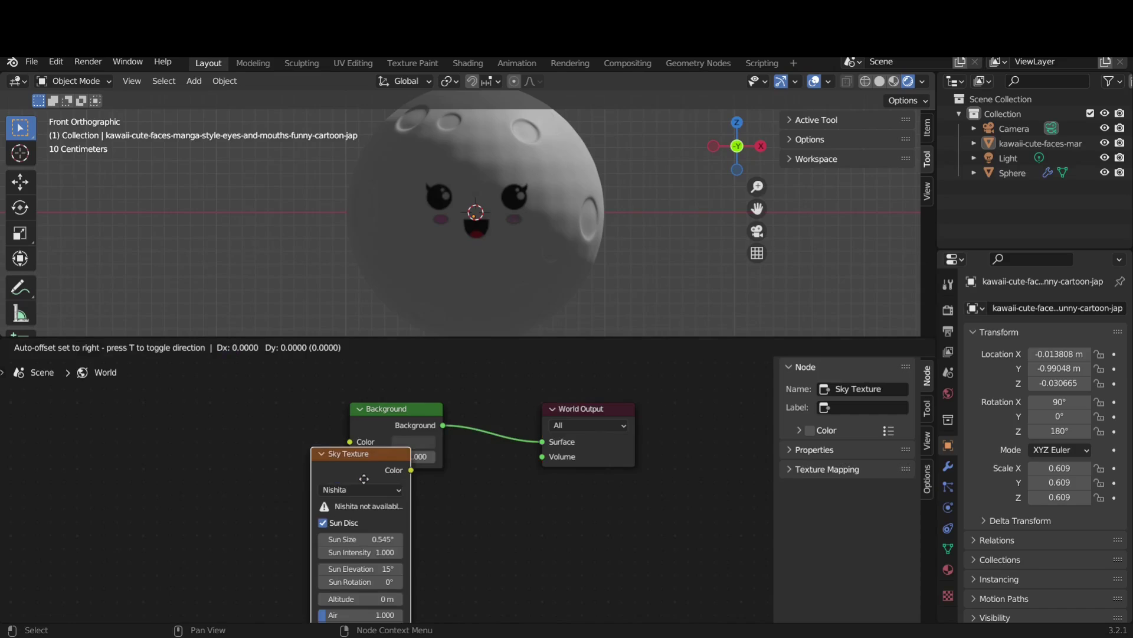
click(190, 427)
Set the render engine to Cycles and connect the Sky Texture's Color output to the Background node's Color input.
click(948, 311)
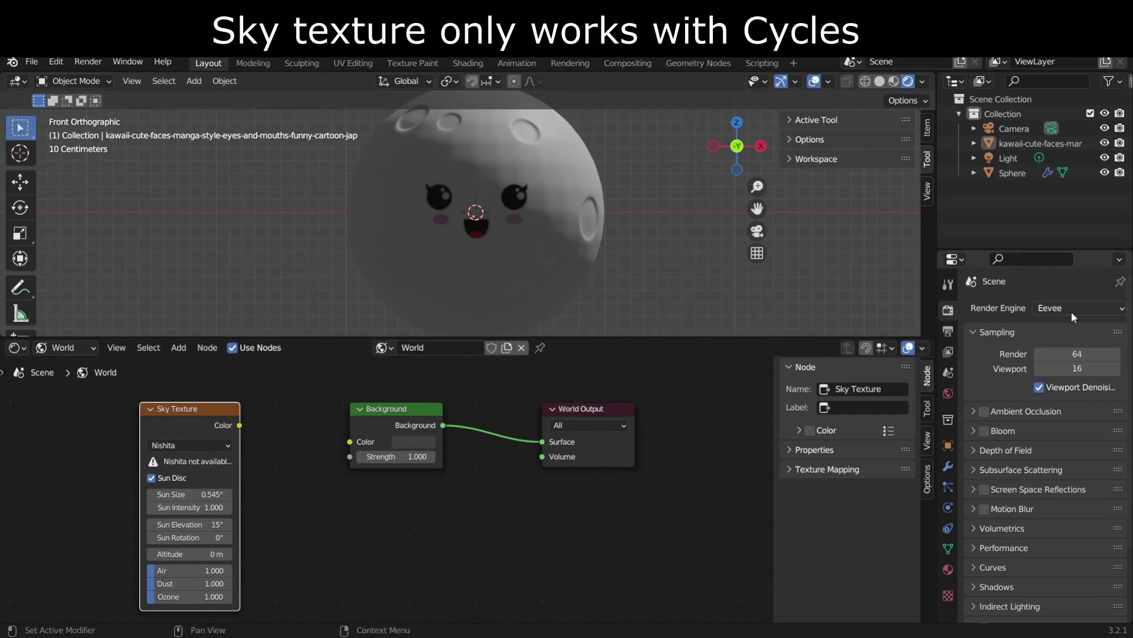
click(1071, 309)
click(1063, 357)
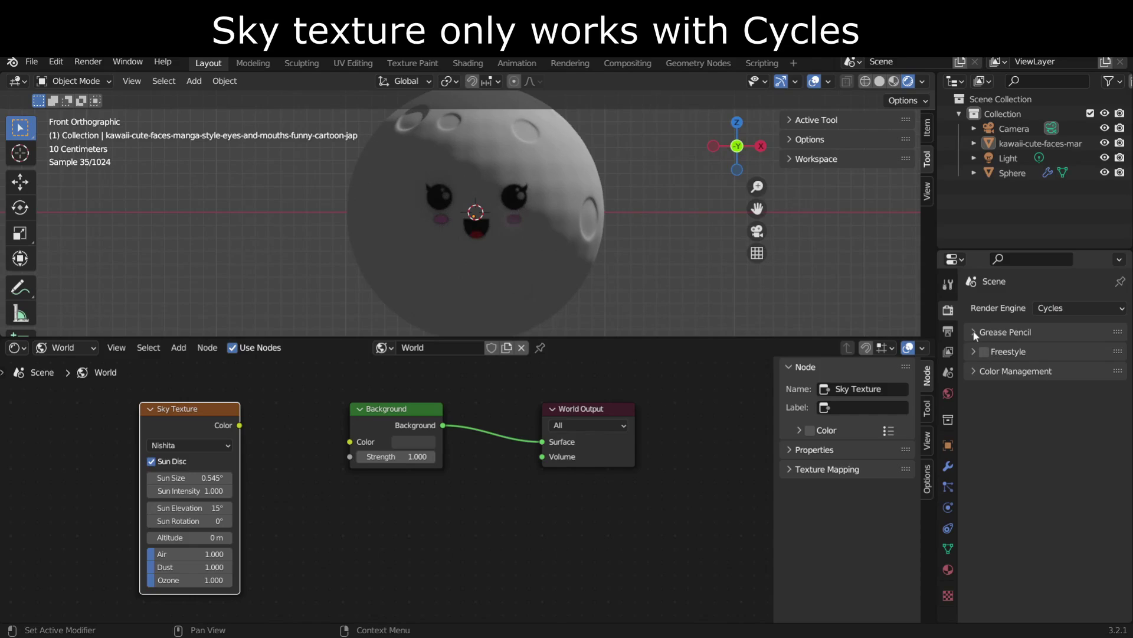
drag(239, 425, 349, 441)
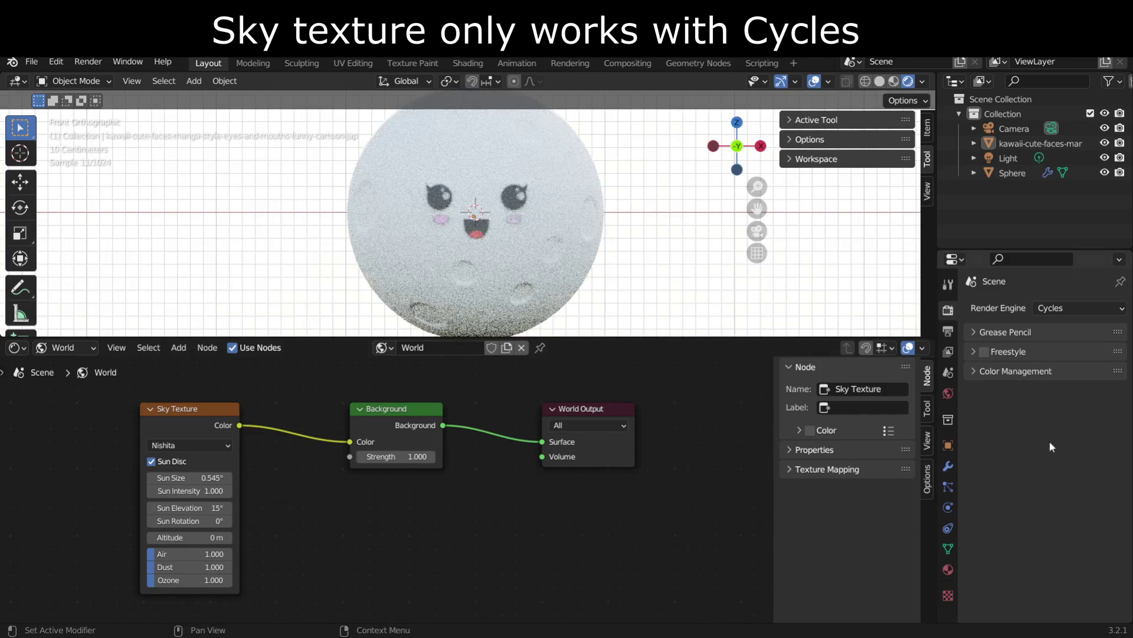
click(974, 371)
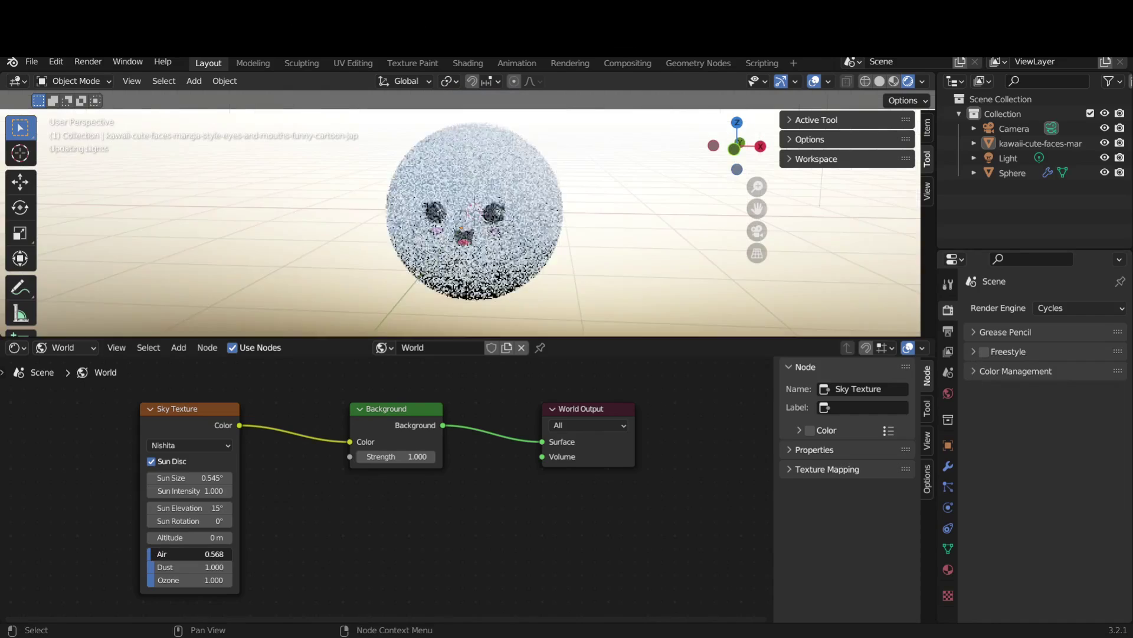
Set the Sky Texture's Air to about 0.012 and its Sun Size to 0.02°.
drag(180, 553, 176, 554)
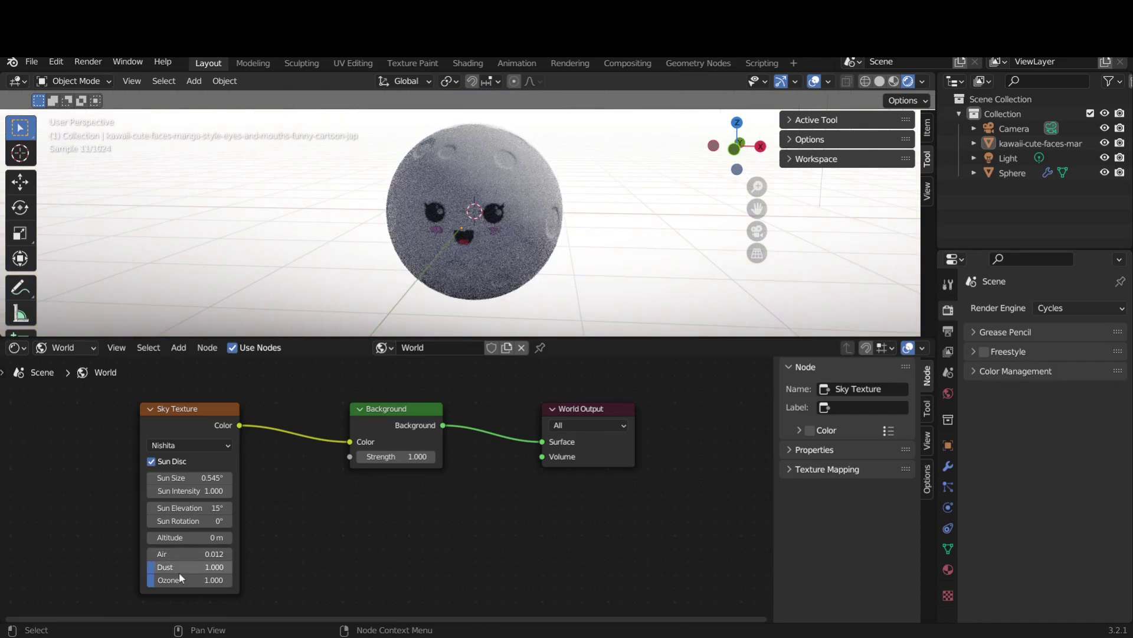
click(216, 479)
text(0.02)
key(Return)
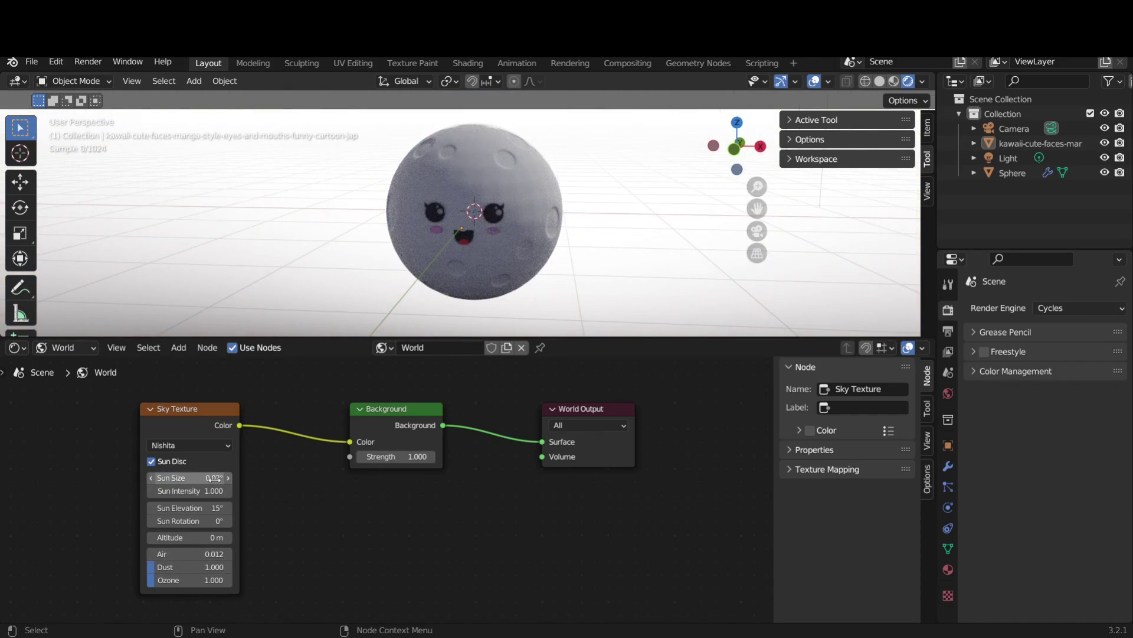
Lower the Background node's Strength to 0.500.
click(361, 457)
click(361, 456)
click(361, 456)
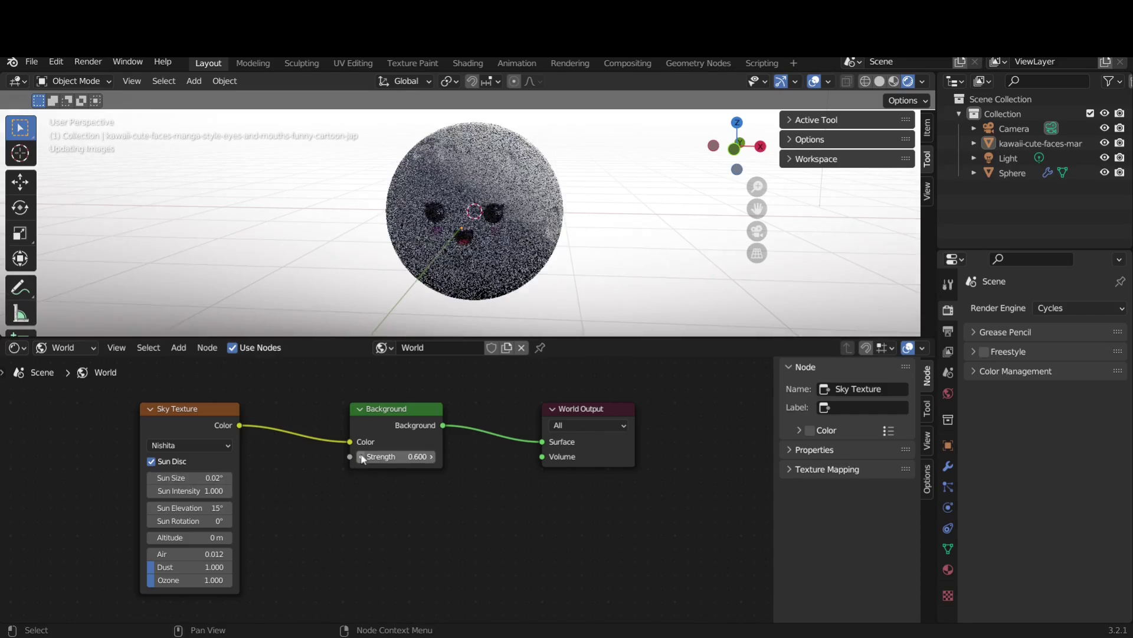
click(361, 456)
click(362, 455)
Set the Sky Texture's Ozone to 10 and its Dust to 0.2.
drag(157, 580, 230, 580)
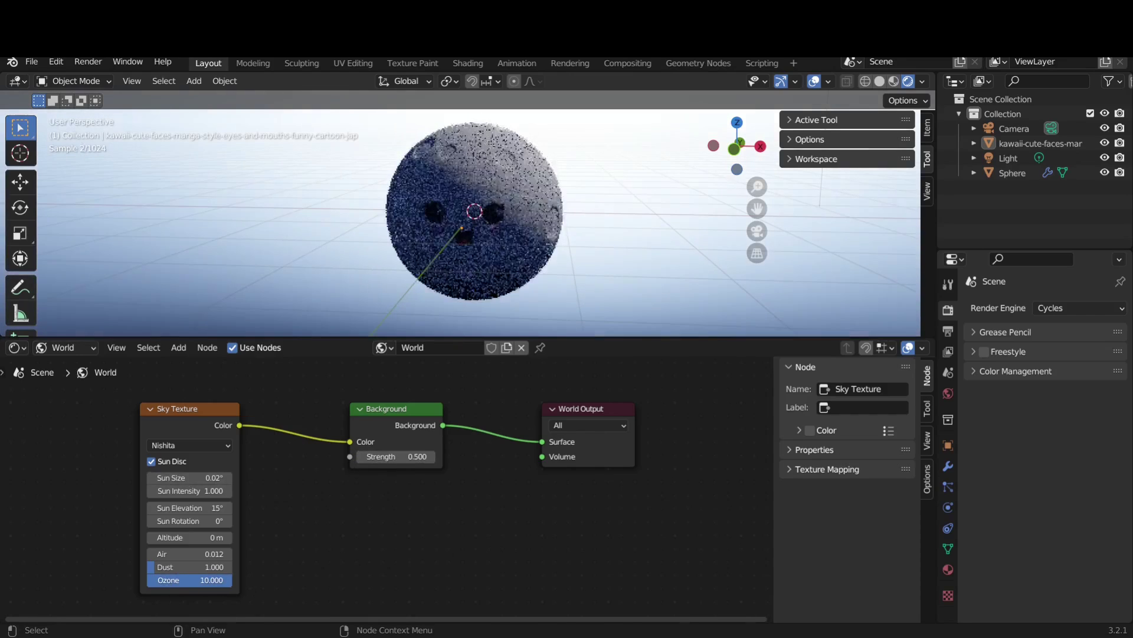
click(215, 567)
text(0.2)
key(Return)
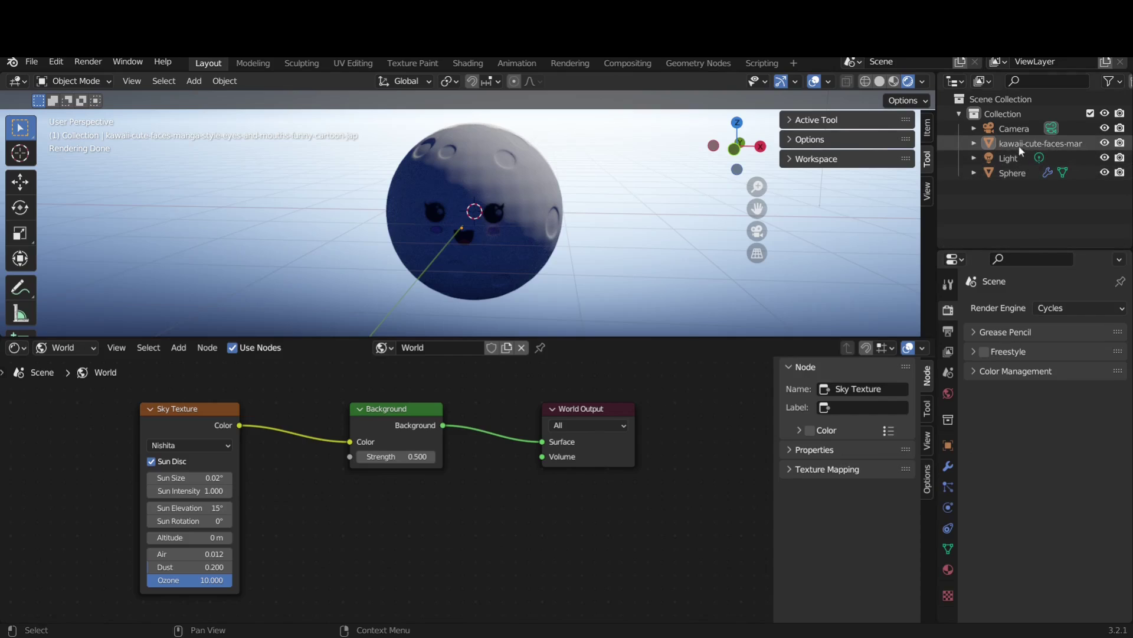
Select the face image plane along with the sphere as the active object, and parent the plane to it with the Object option.
click(1012, 173)
click(974, 172)
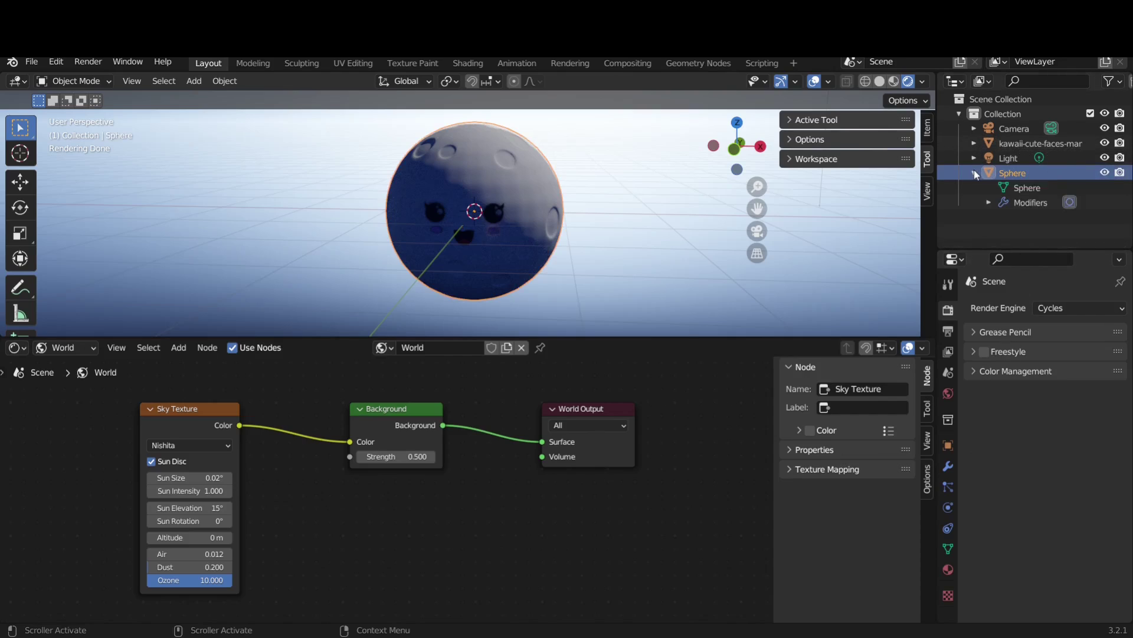
click(974, 172)
click(980, 332)
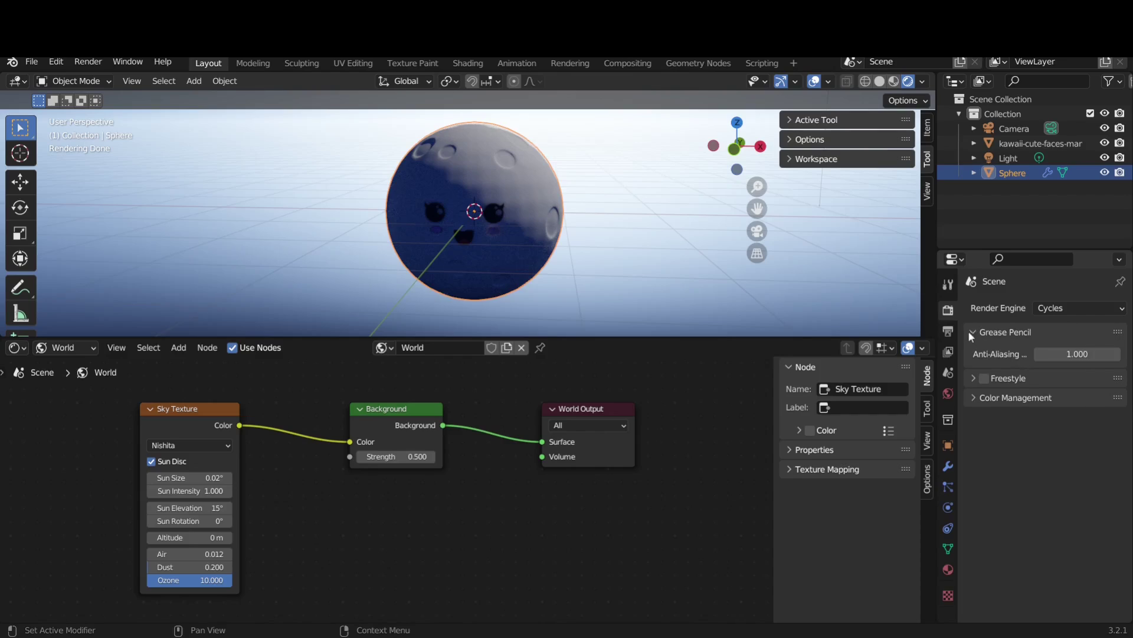
click(970, 330)
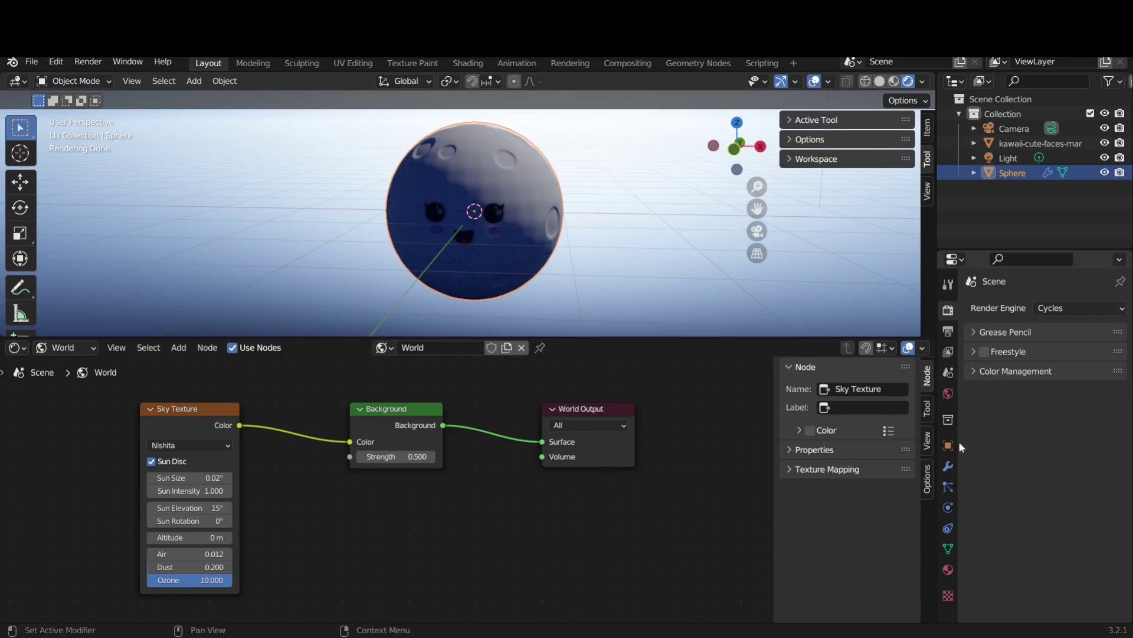
middle_drag(299, 519, 301, 514)
middle_drag(363, 293, 443, 278)
drag(618, 282, 356, 143)
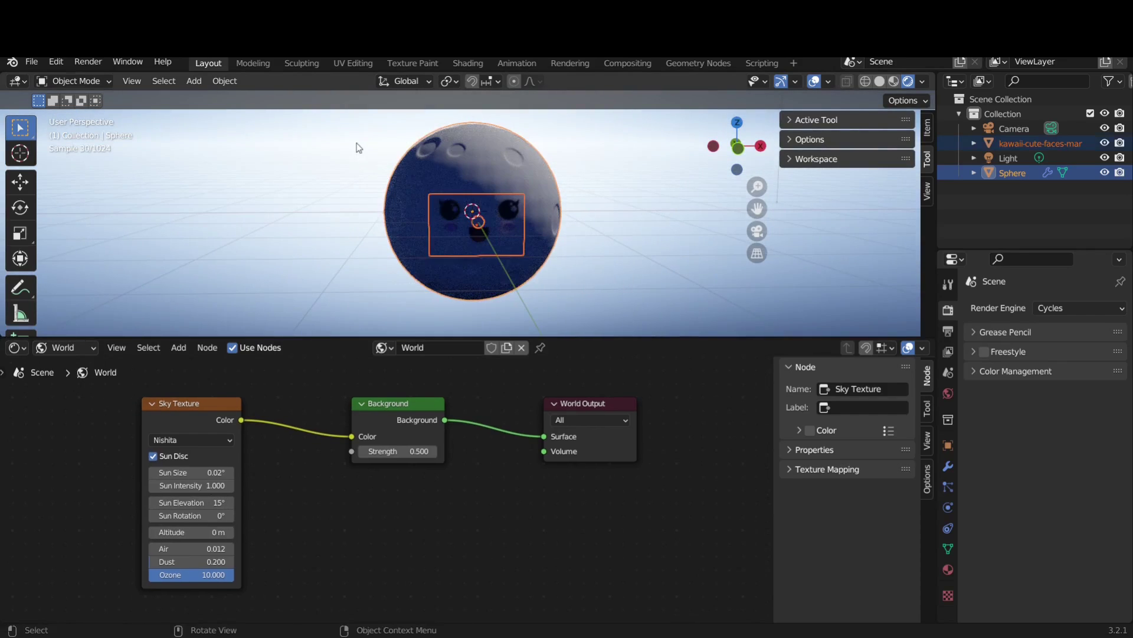
key(ctrl+p)
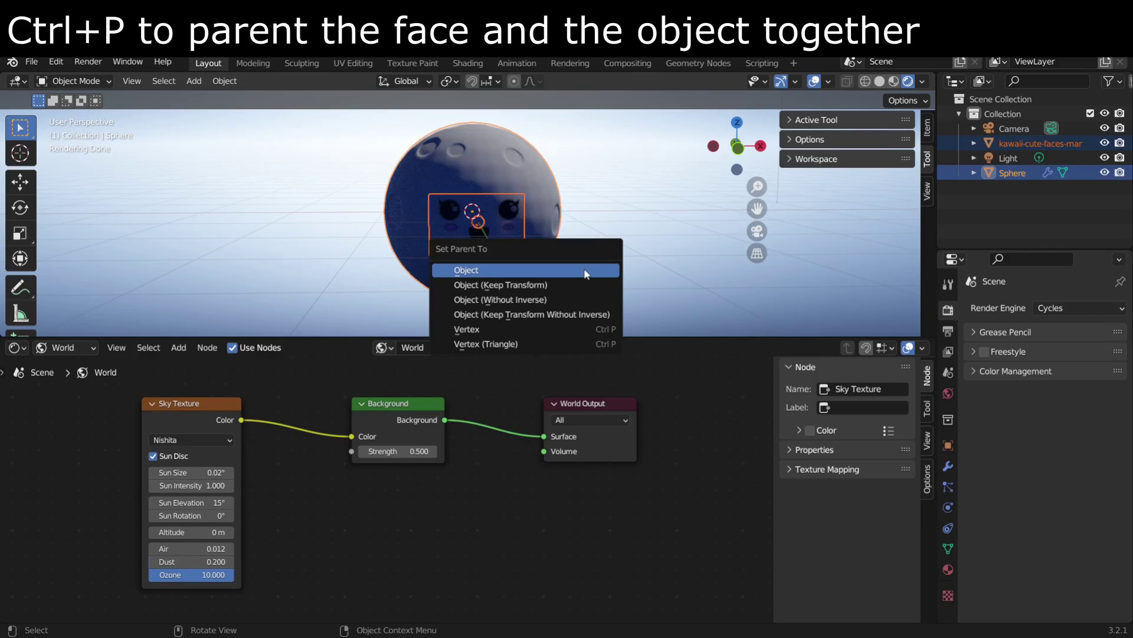
click(583, 269)
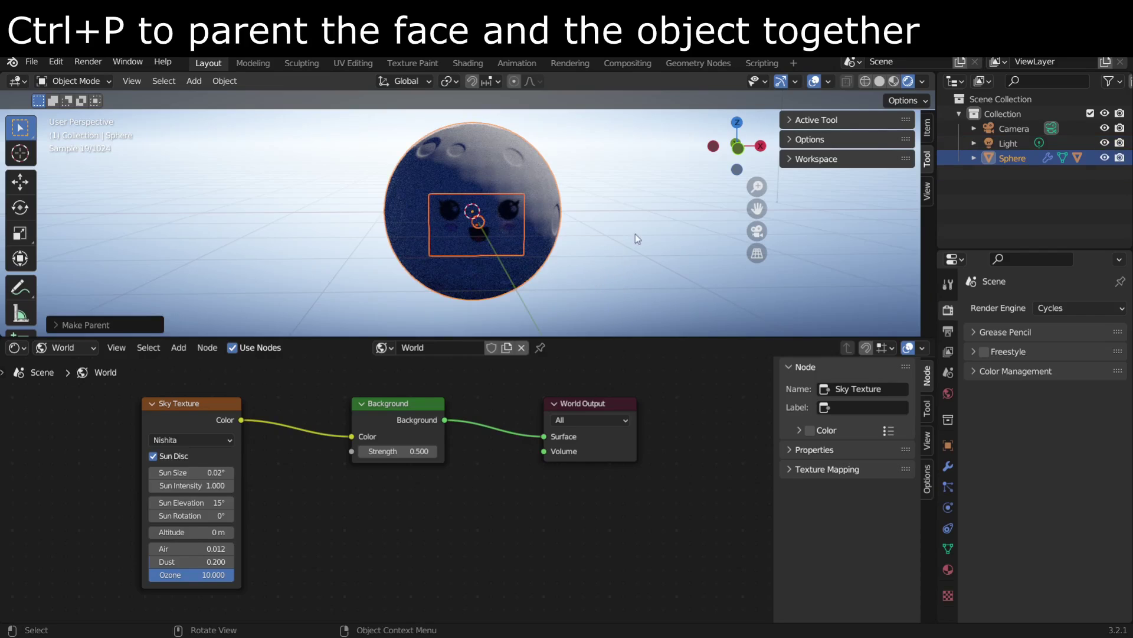
Move the sphere and its parented face plane together, upward from the world origin.
key(g)
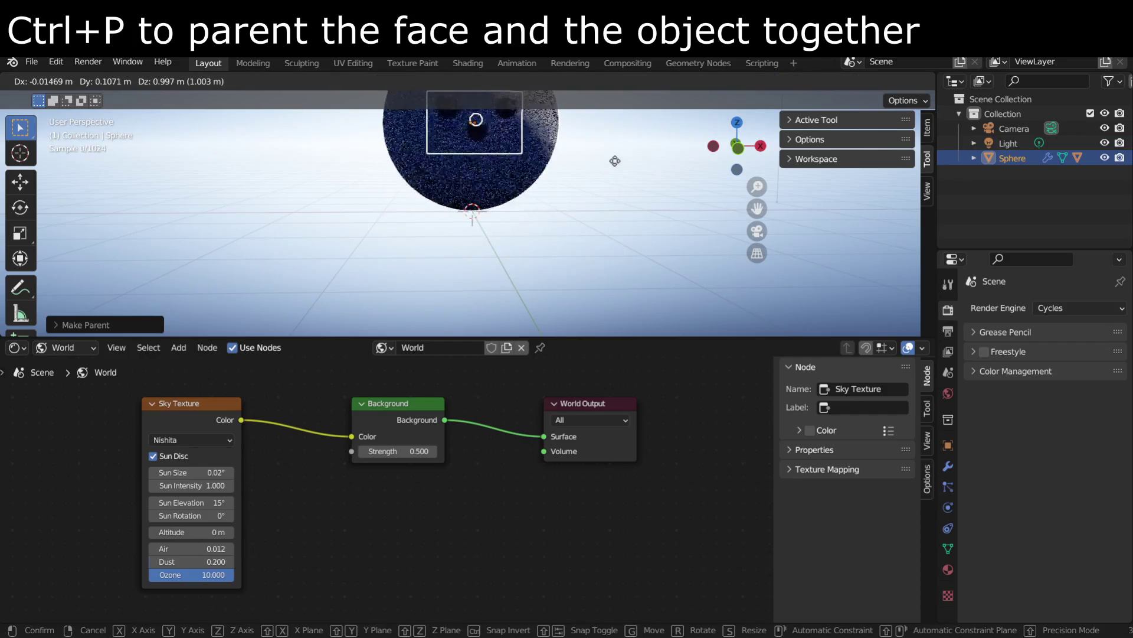
click(594, 254)
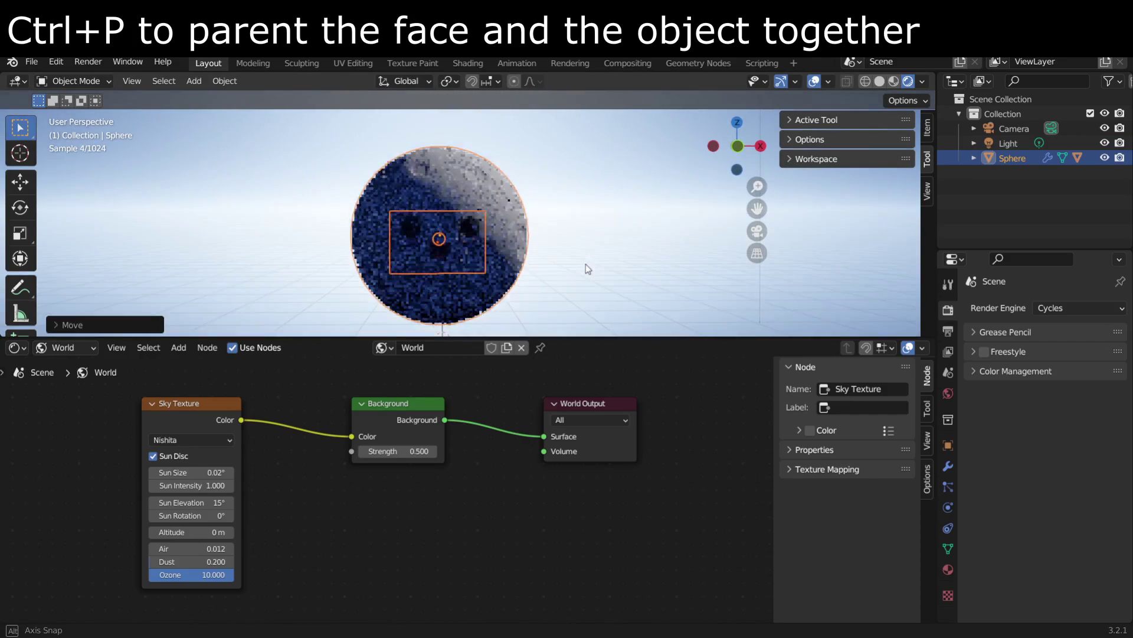
Set the Sky Texture's Sun Elevation to 50°.
middle_drag(589, 231, 490, 237)
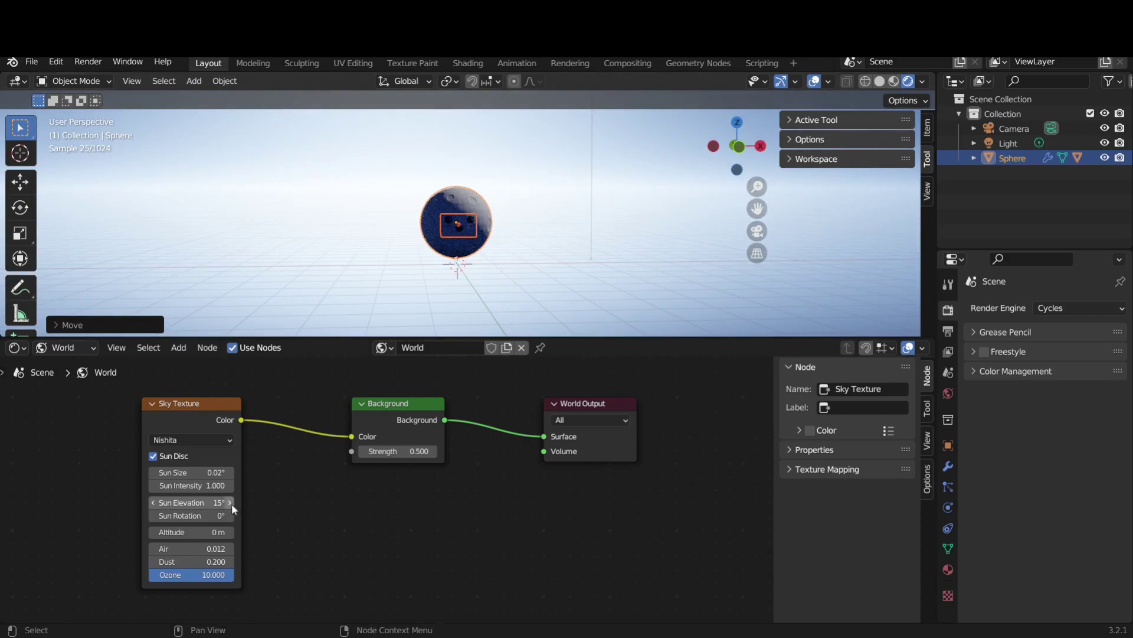
click(215, 503)
text(9)
key(Return)
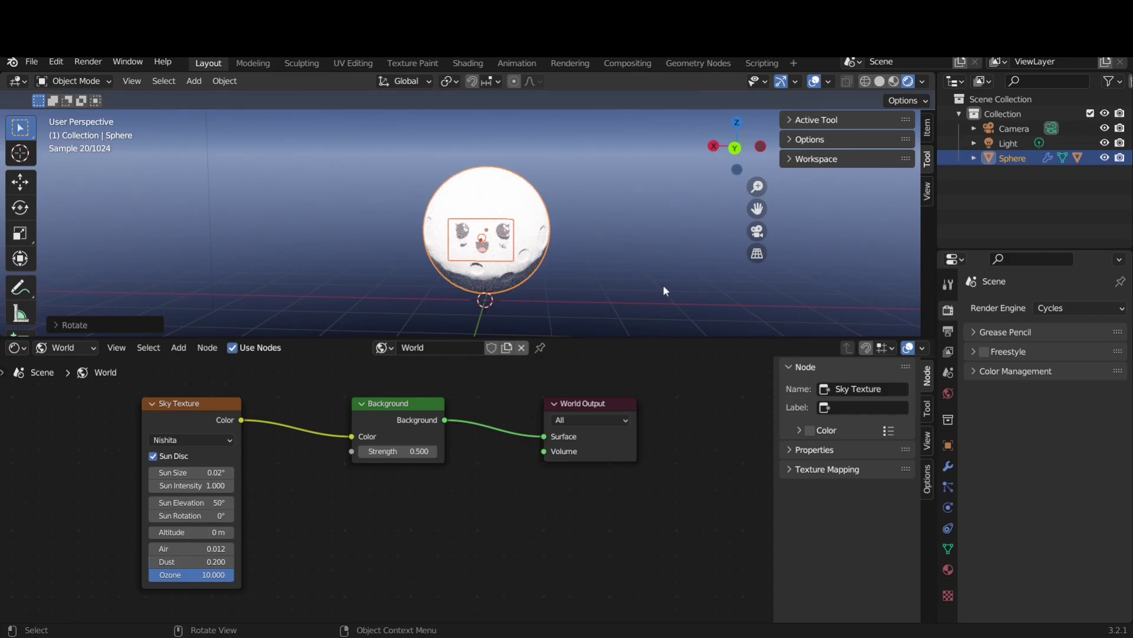
Lower the Background node's Strength to 0.100.
click(364, 454)
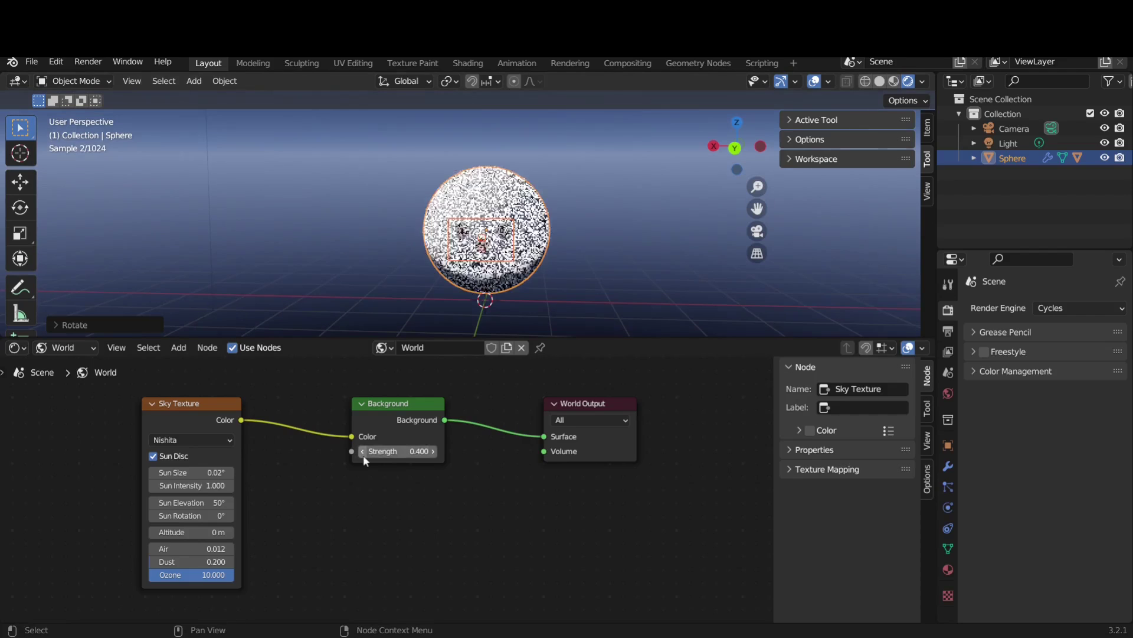
click(363, 454)
click(363, 454)
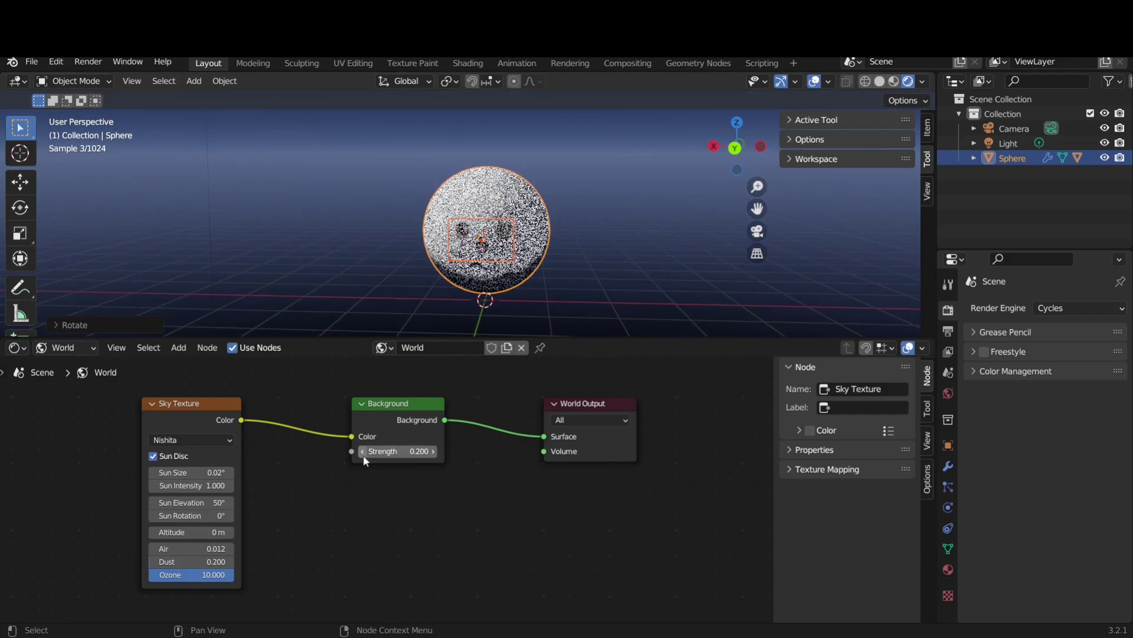
click(363, 454)
middle_drag(644, 271, 648, 256)
scroll(652, 271, up, 2)
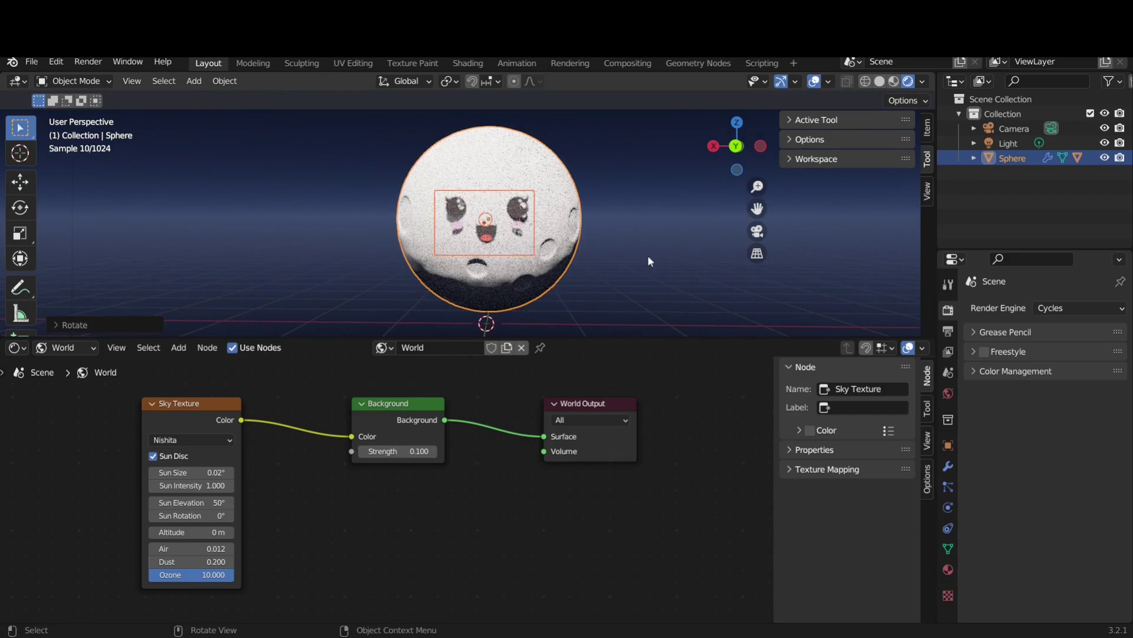
Switch the viewport to Material Preview shading and deselect the sphere to view the face unobstructed.
click(893, 81)
scroll(528, 261, up, 2)
scroll(528, 261, up, 1)
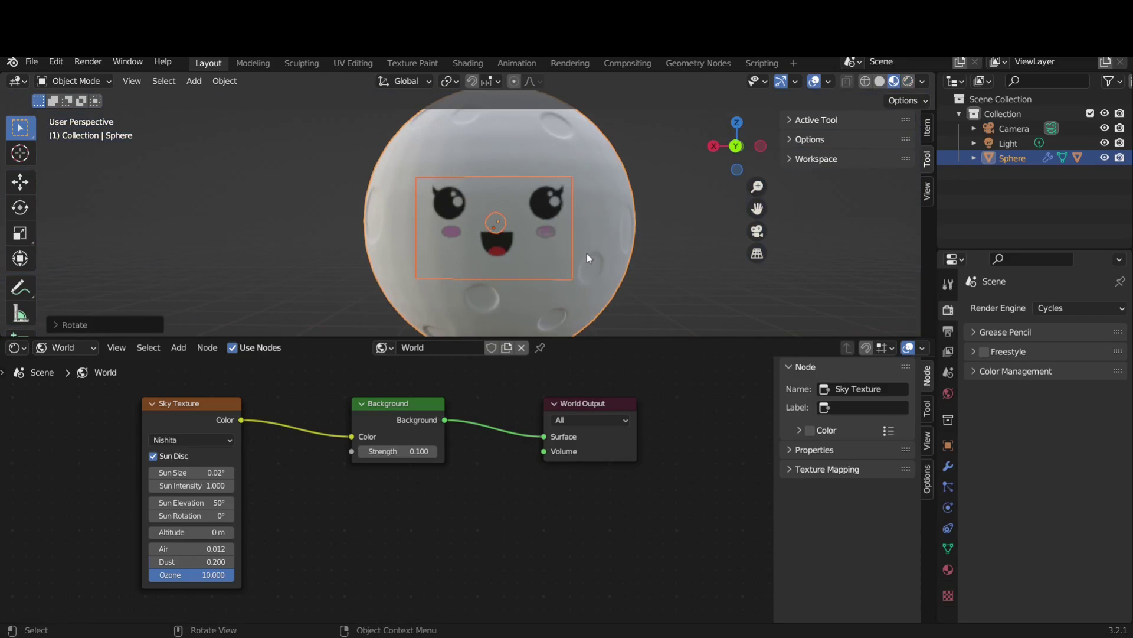
scroll(586, 253, down, 1)
shift+middle_drag(627, 210, 595, 213)
scroll(542, 264, down, 1)
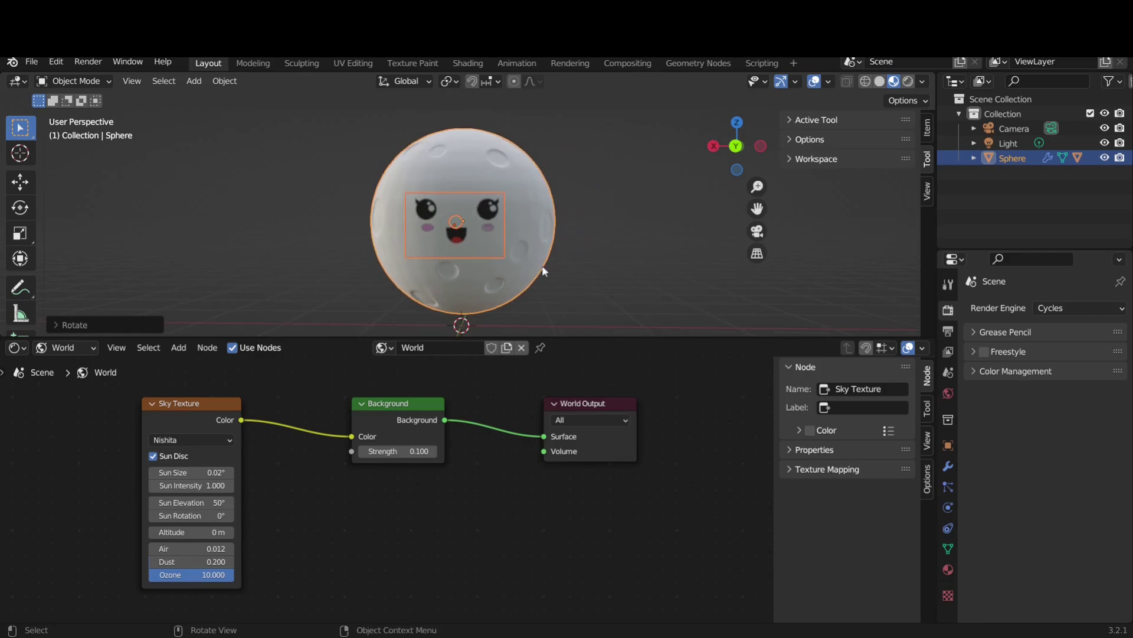
mouse_move(542, 265)
middle_down()
mouse_move(679, 316)
mouse_move(549, 267)
middle_up()
click(578, 259)
scroll(578, 260, up, 1)
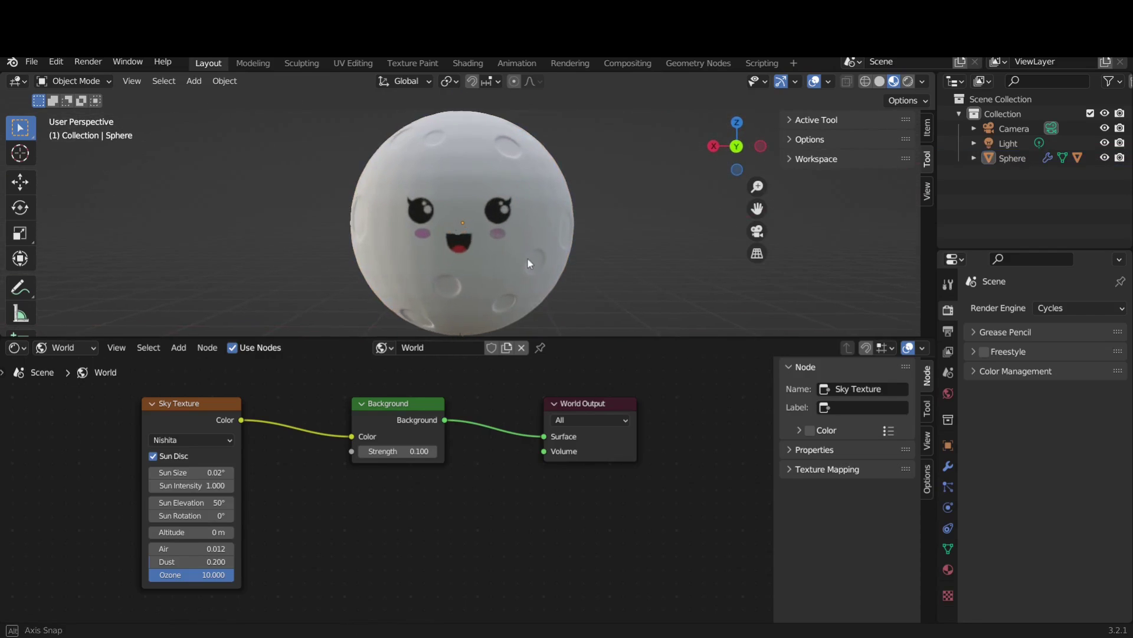
Switch the shader editor from World to Object and create a new material for the sphere.
click(71, 365)
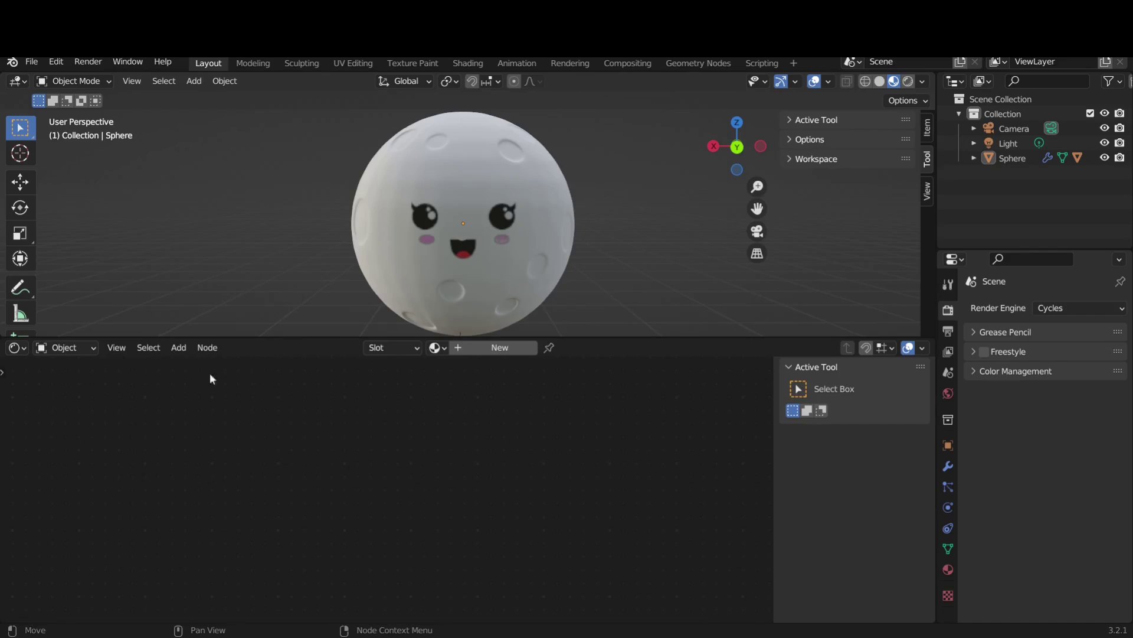
click(541, 265)
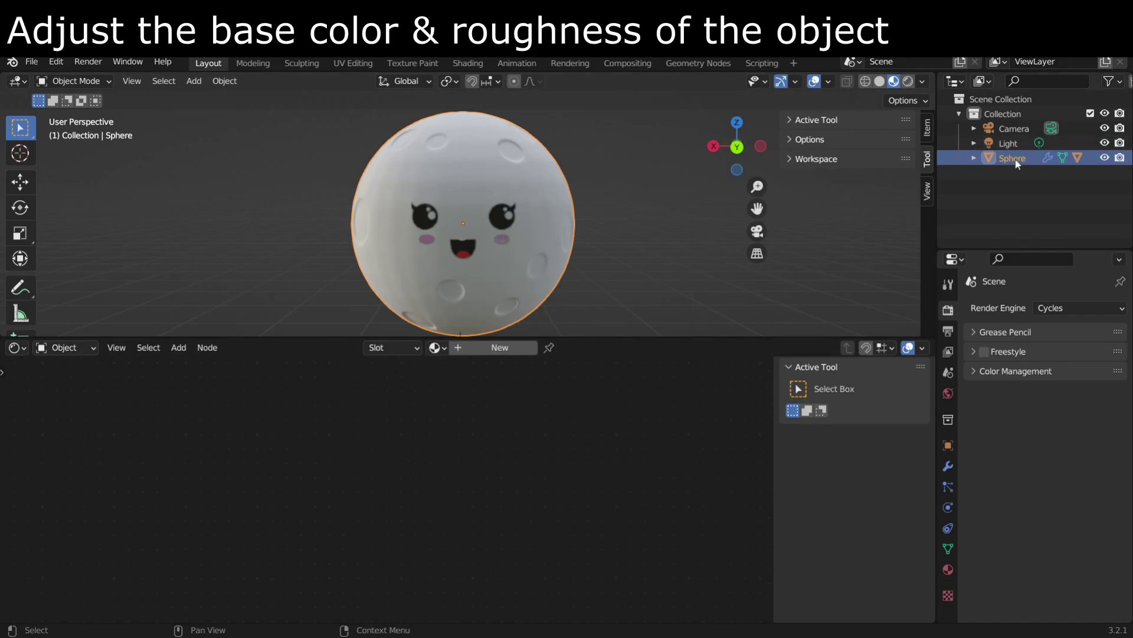
click(511, 348)
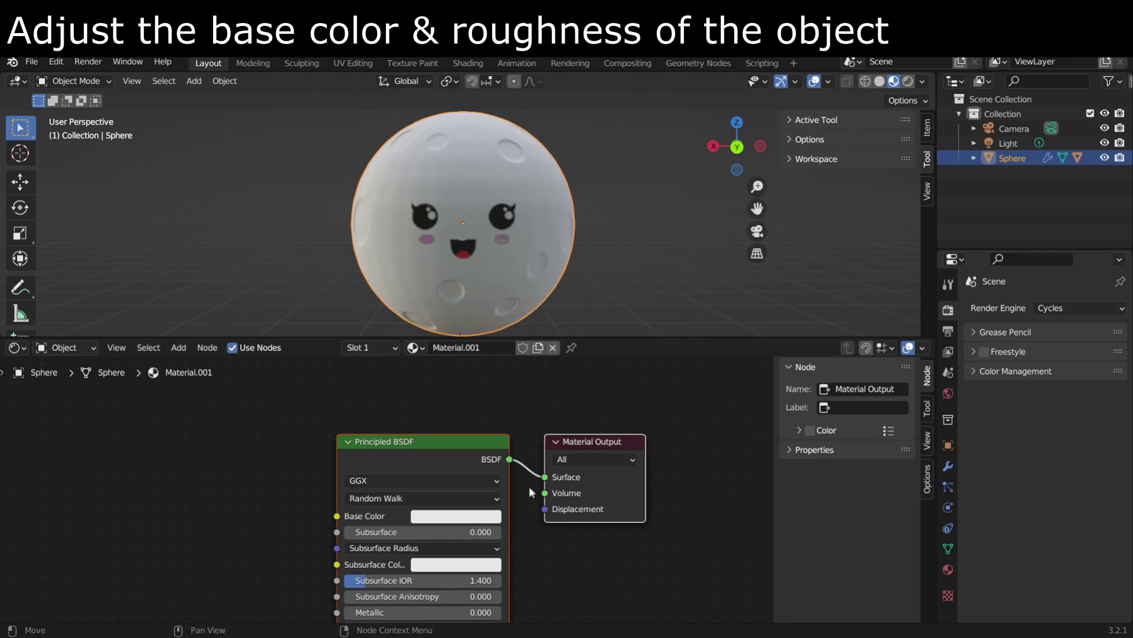
Set the Principled BSDF's Base Color on the sphere's material to a bright cyan-blue.
middle_drag(530, 522, 489, 474)
click(428, 470)
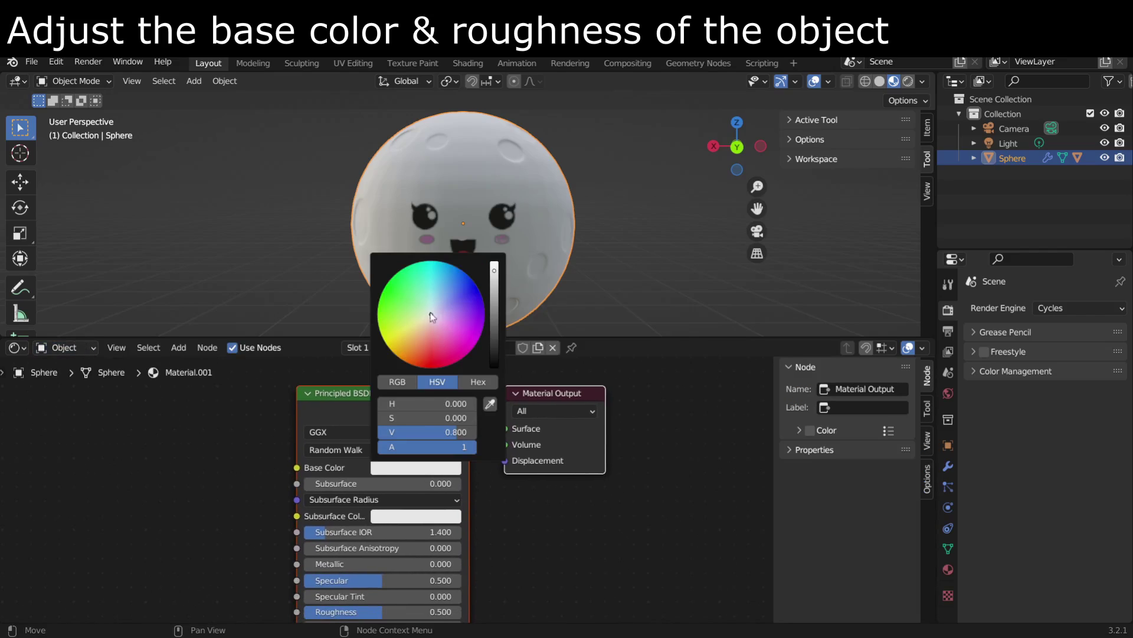
drag(431, 317, 447, 284)
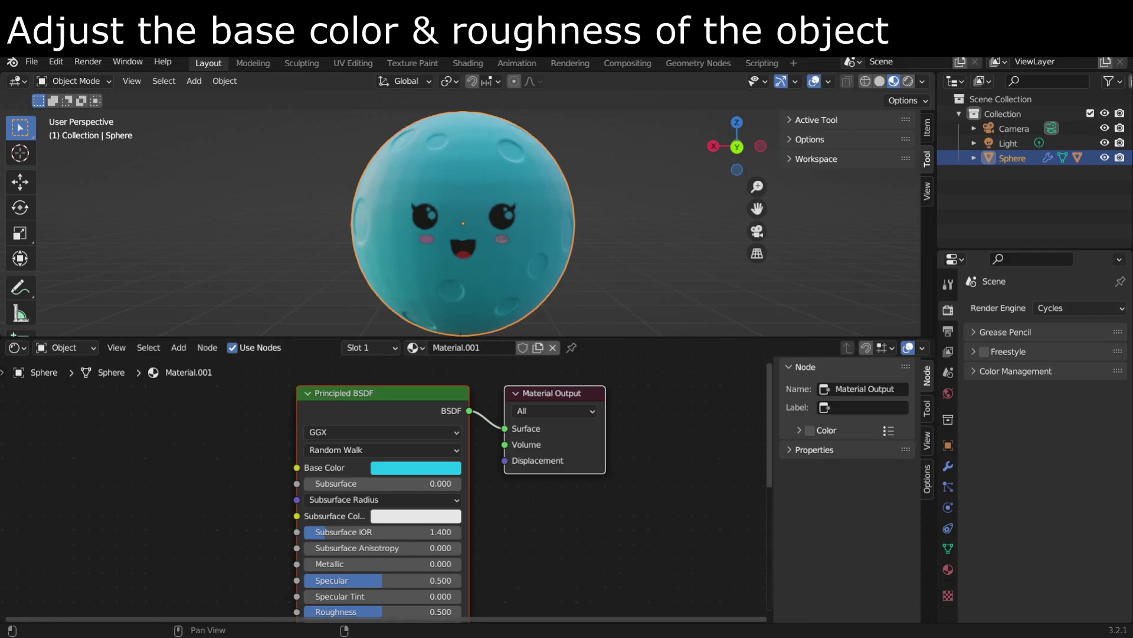
click(422, 469)
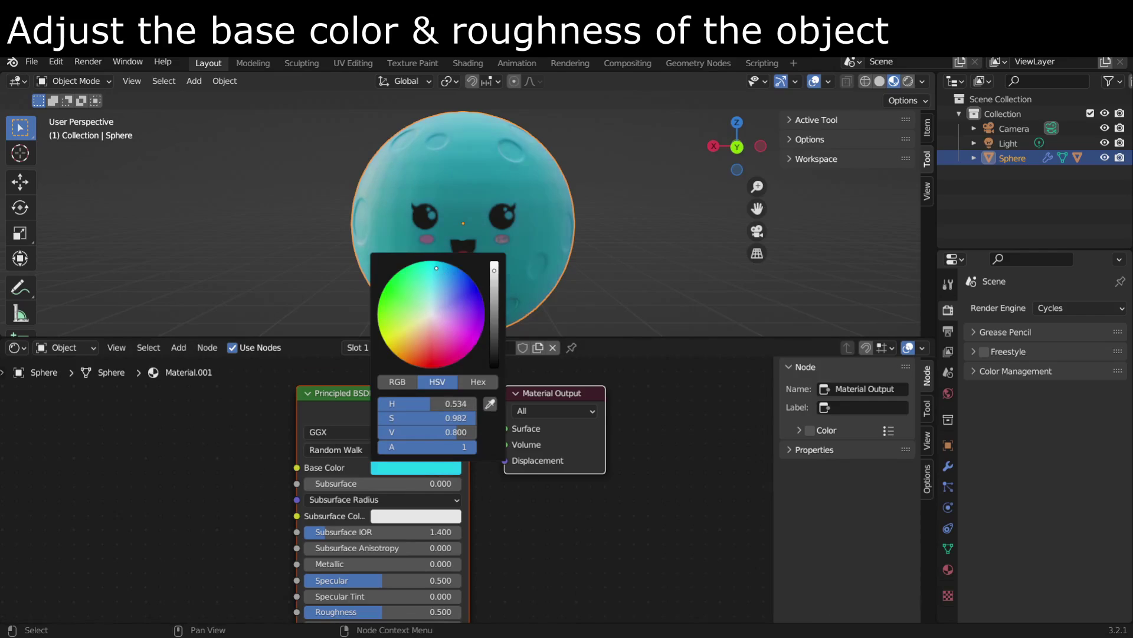
mouse_move(433, 269)
mouse_down()
mouse_move(441, 264)
mouse_move(438, 287)
mouse_move(444, 278)
mouse_up()
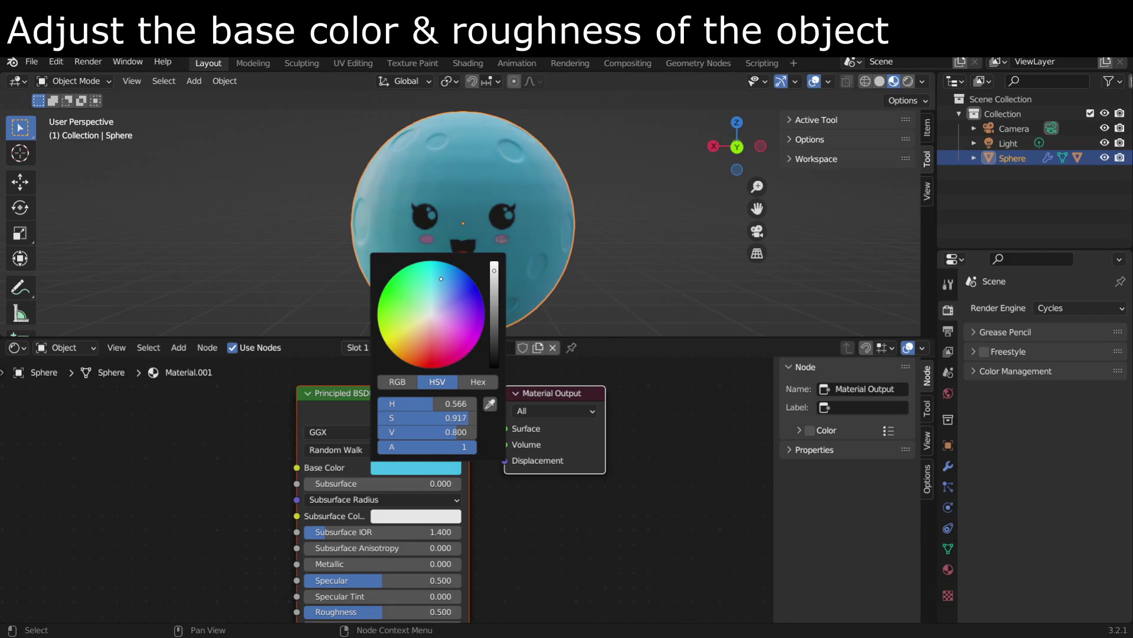
click(491, 266)
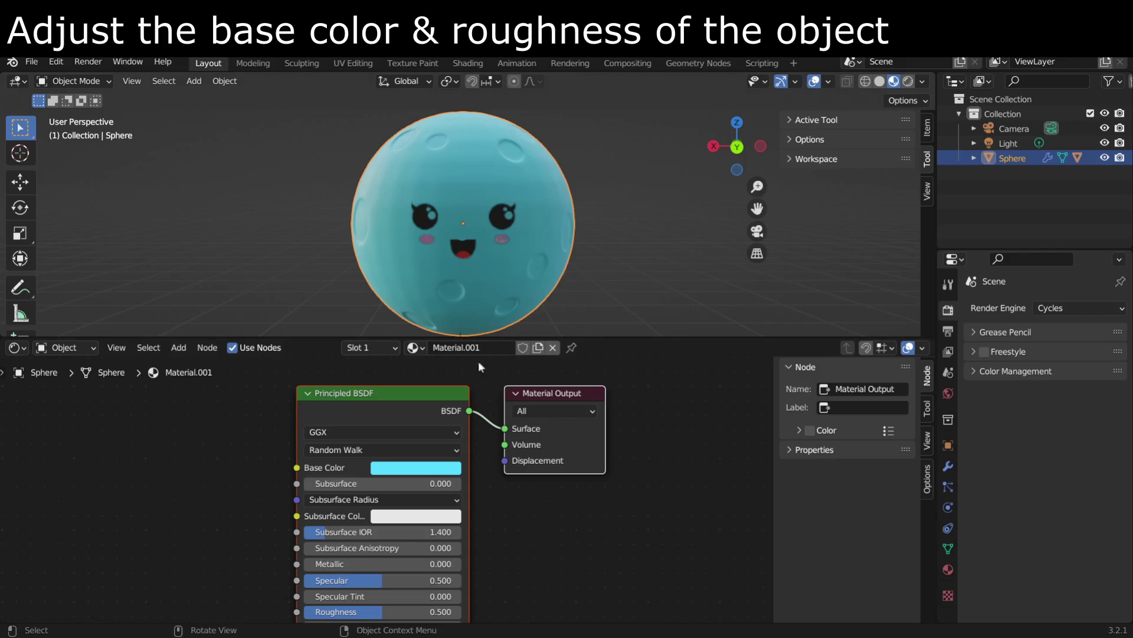
Try Roughness values of 0.3, 0.1 and 0.25 on the sphere's material.
scroll(379, 535, down, 2)
click(379, 534)
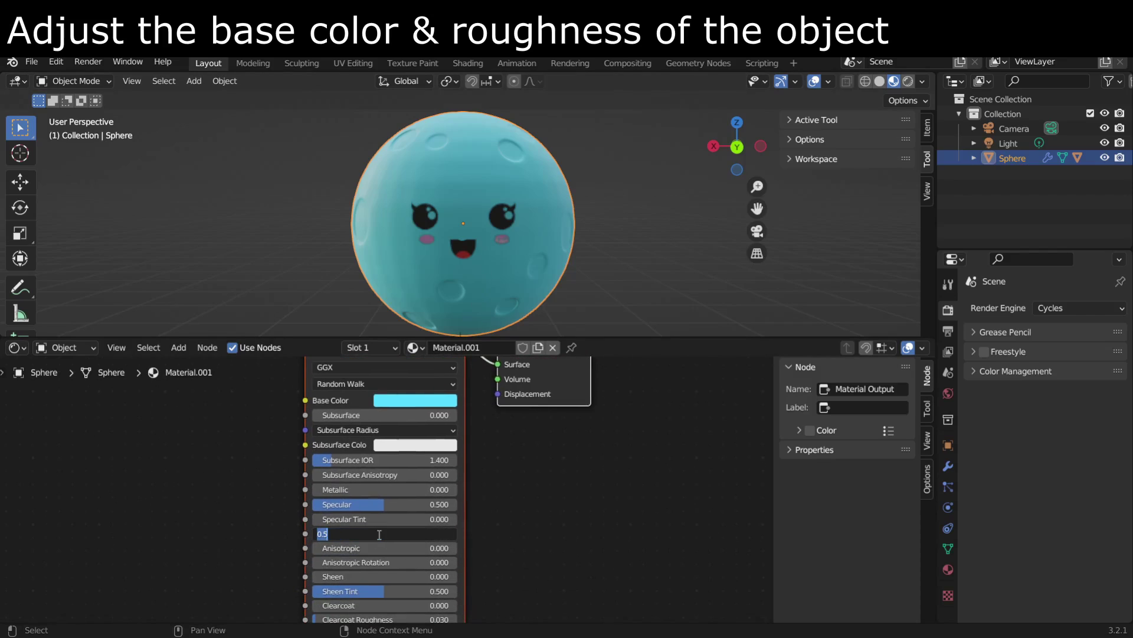
key(Return)
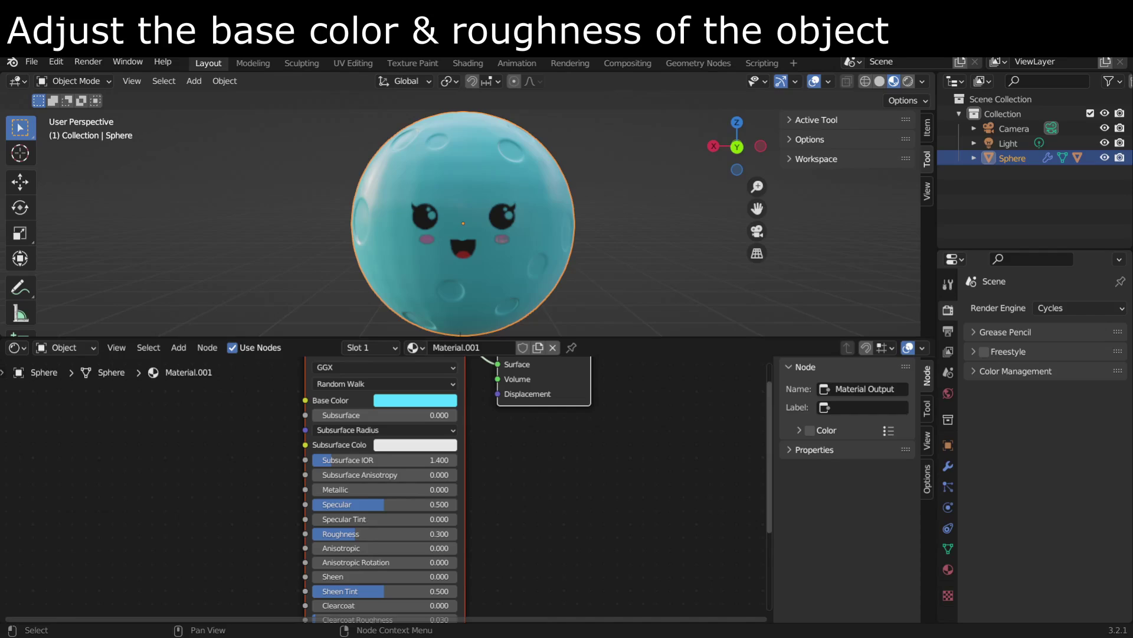
click(353, 535)
text(0)
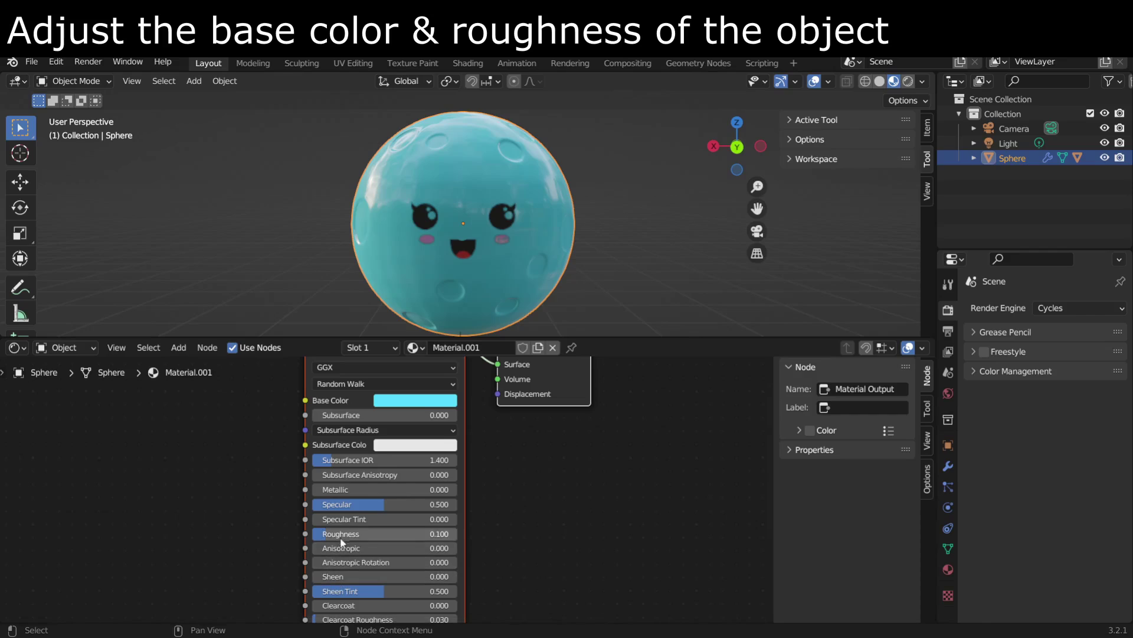
text(.25)
key(Return)
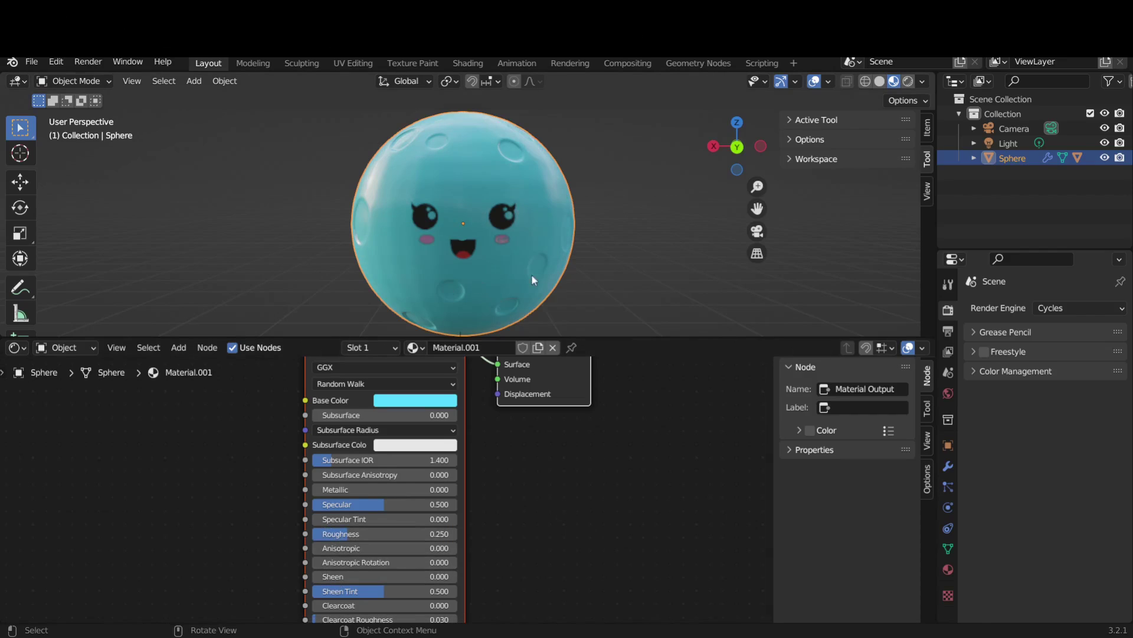
mouse_move(532, 274)
middle_down()
mouse_move(371, 271)
mouse_move(527, 281)
middle_up()
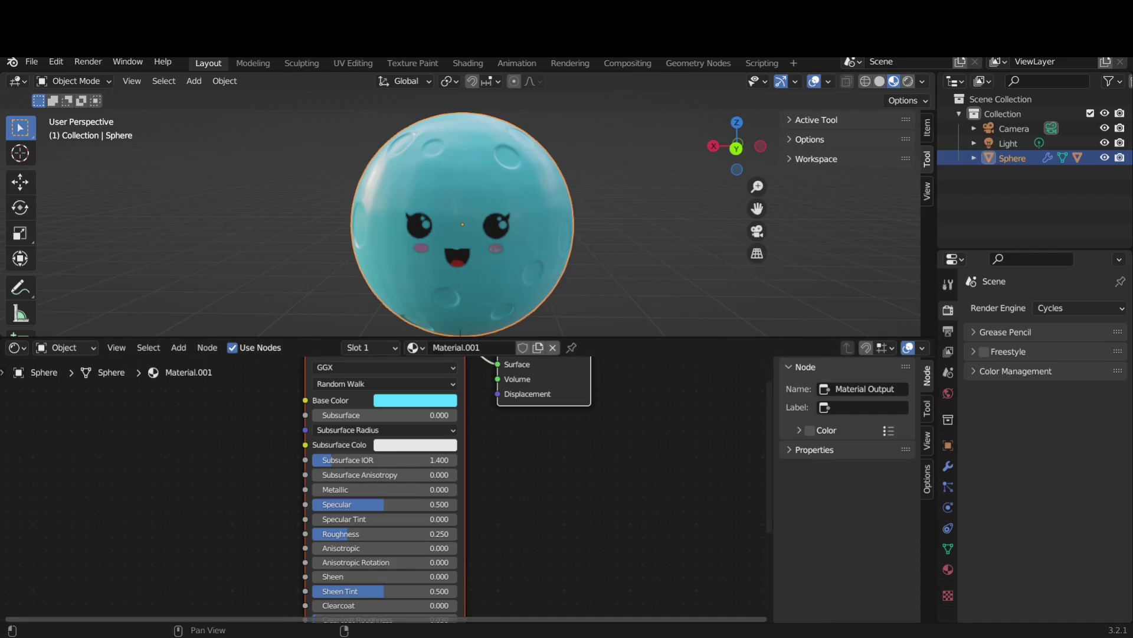
Try a Roughness of 0.4 on the sphere's material, and set it to 0.5.
click(357, 533)
key(Return)
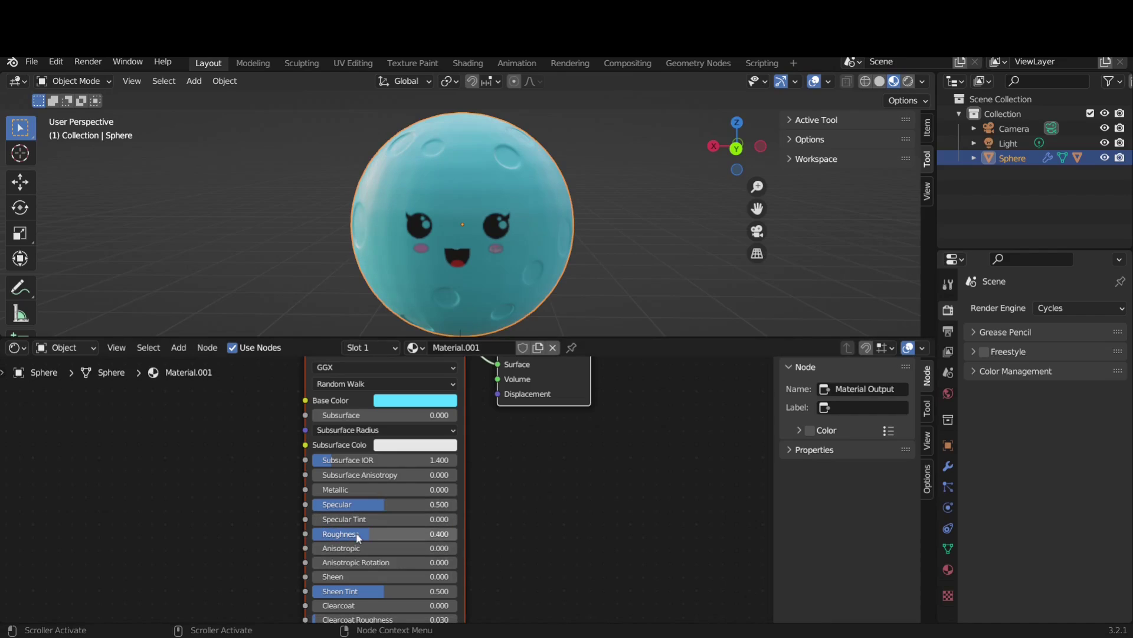
click(348, 534)
text(0.5)
key(Return)
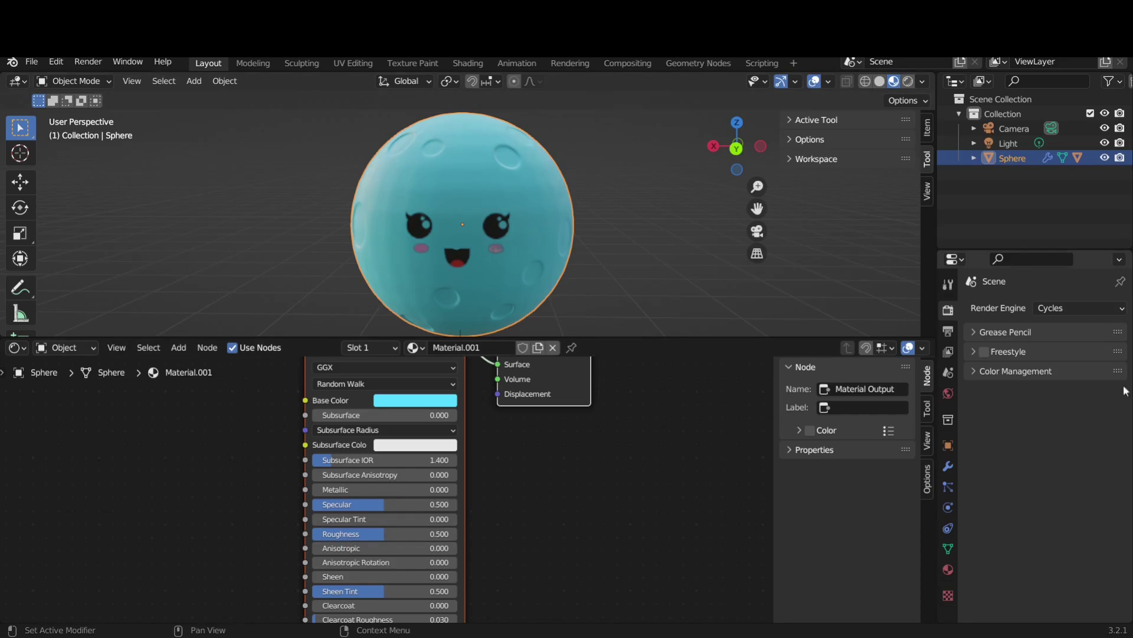
Show the sphere's modifier properties and return the sphere to Object Mode.
click(949, 467)
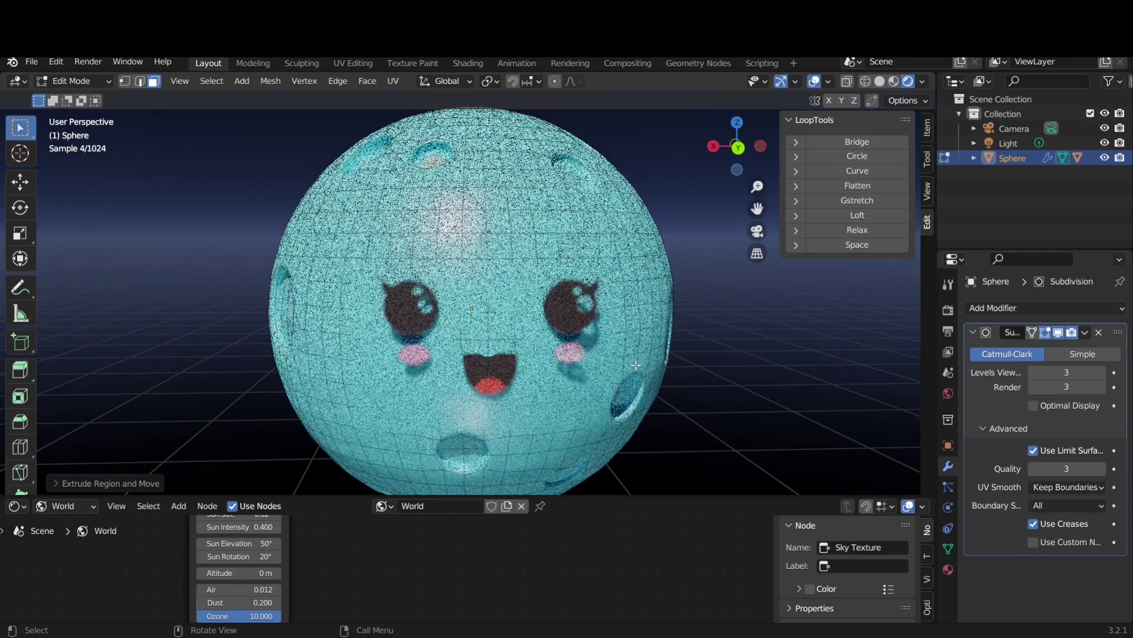
key(Tab)
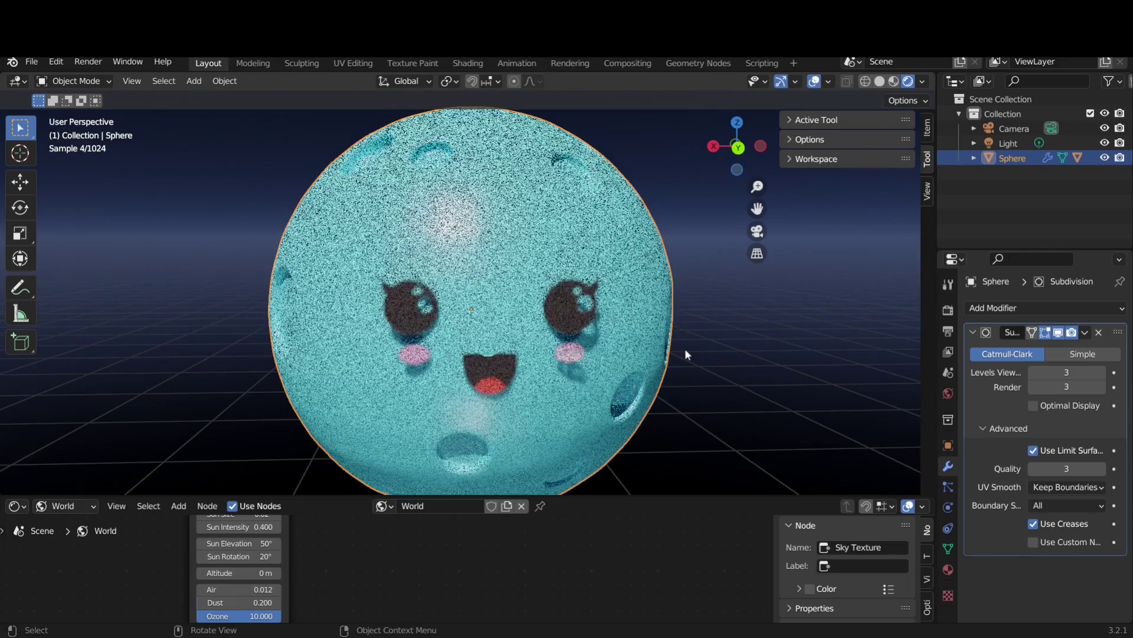
shift+middle_drag(641, 373, 631, 346)
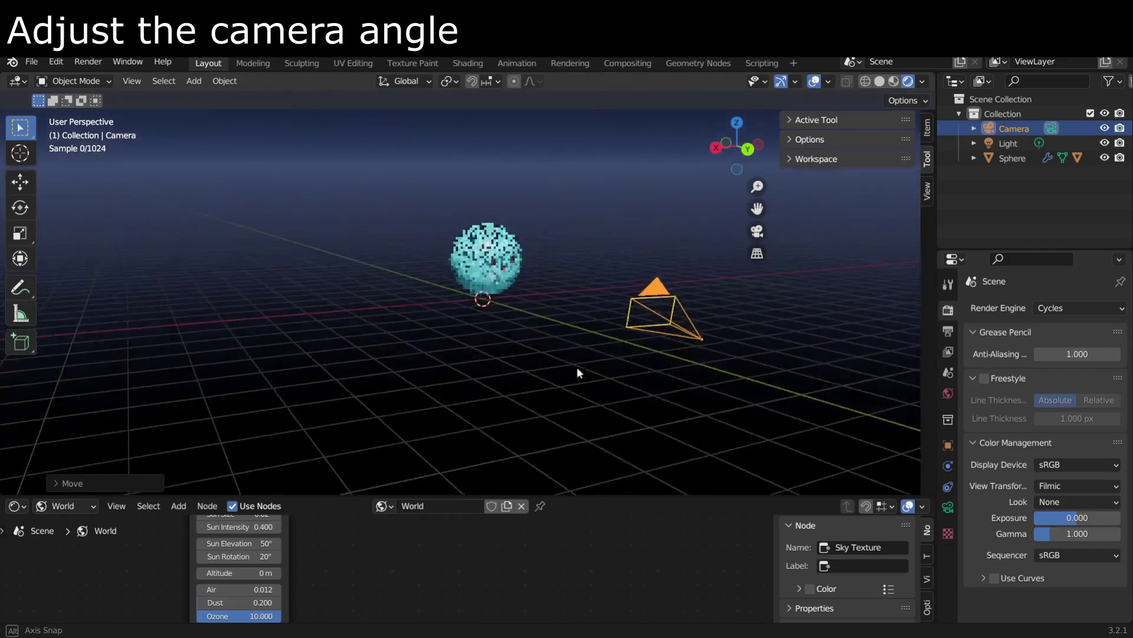
Look through the camera and move it so the moon sits near the middle of the frame.
middle_drag(576, 367, 541, 361)
key(KP_0)
key(g)
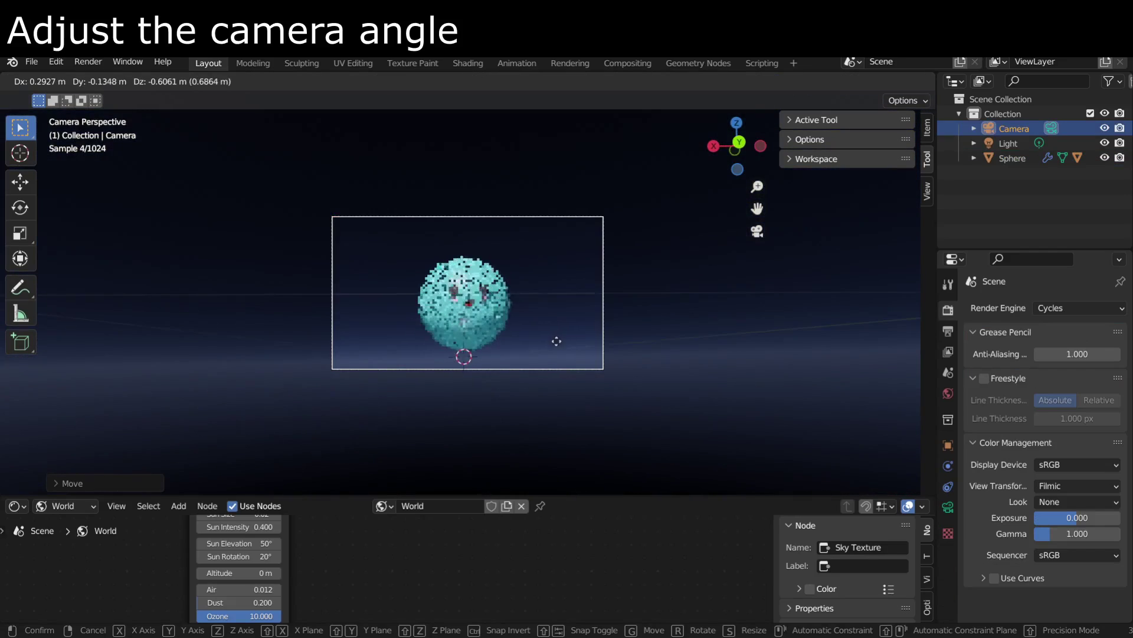
click(673, 314)
key(Home)
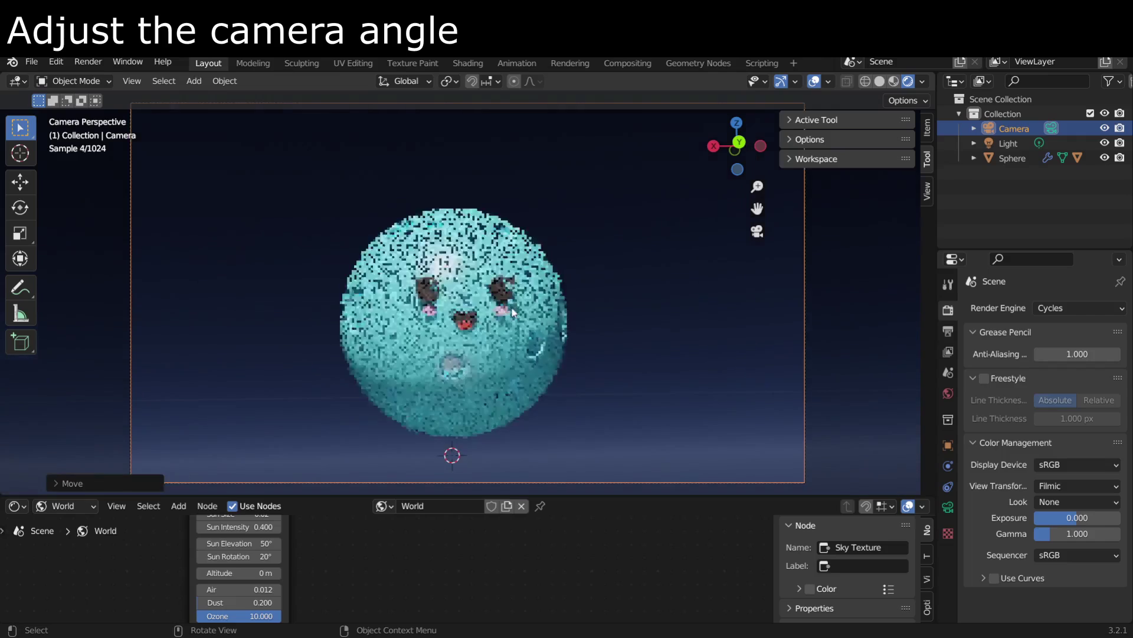